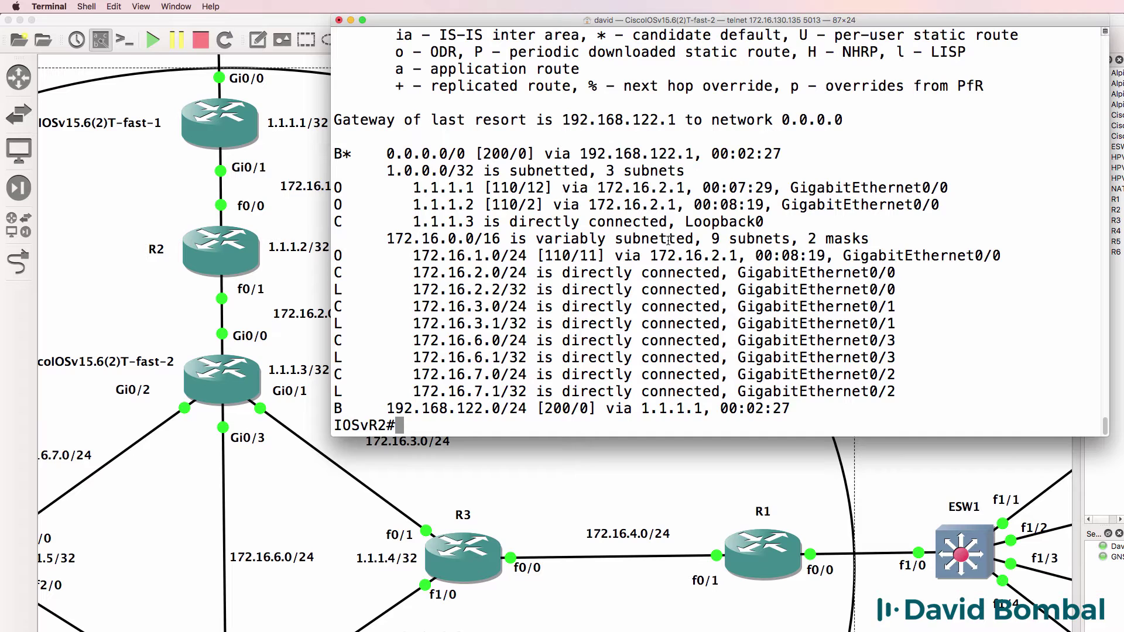
Run 'sh run | section bgp' on IOSvR2 to list its BGP 65000 neighbors
{"action": "type", "text": "sh "}
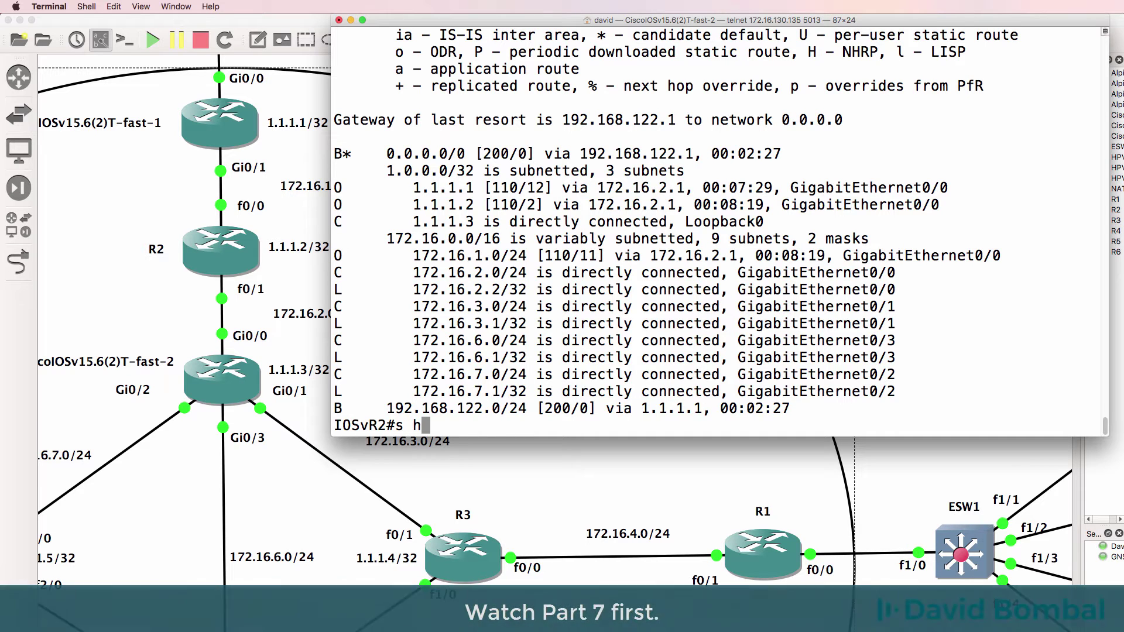
{"action": "type", "text": "run "}
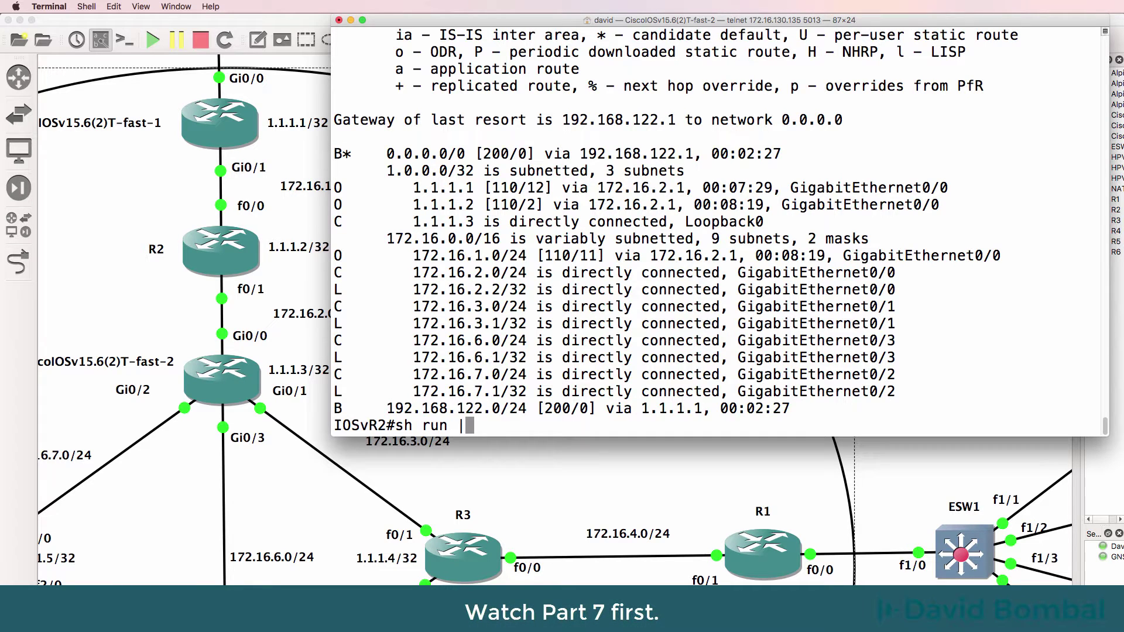
{"action": "type", "text": "| sec"}
{"action": "key", "text": "Tab"}
{"action": "type", "text": "b"}
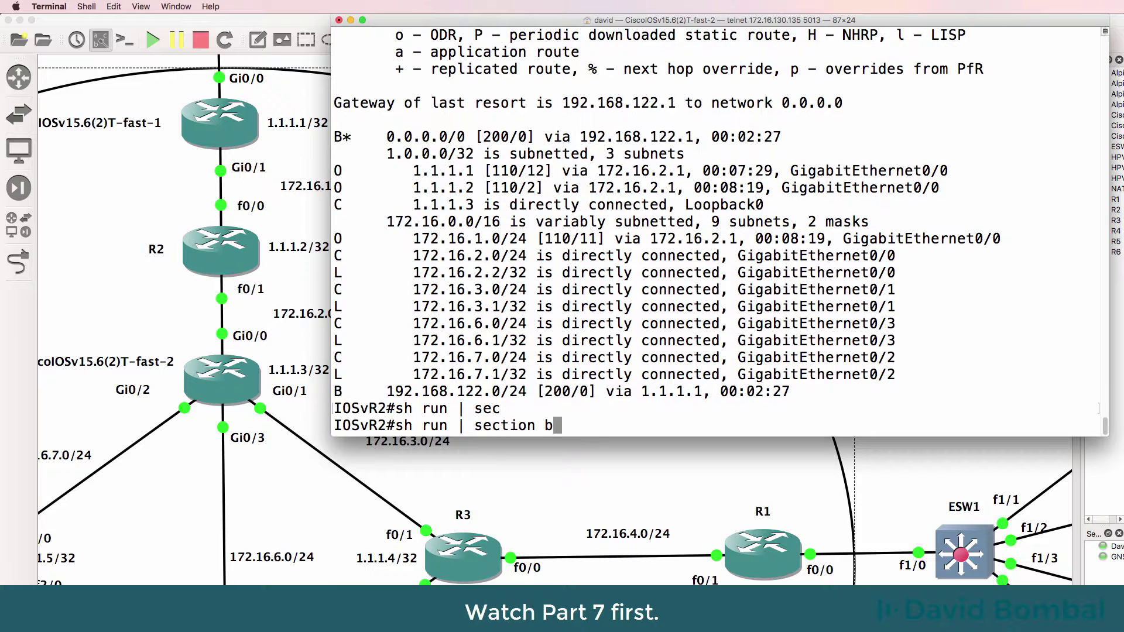
{"action": "type", "text": "gp"}
{"action": "key", "text": "Return"}
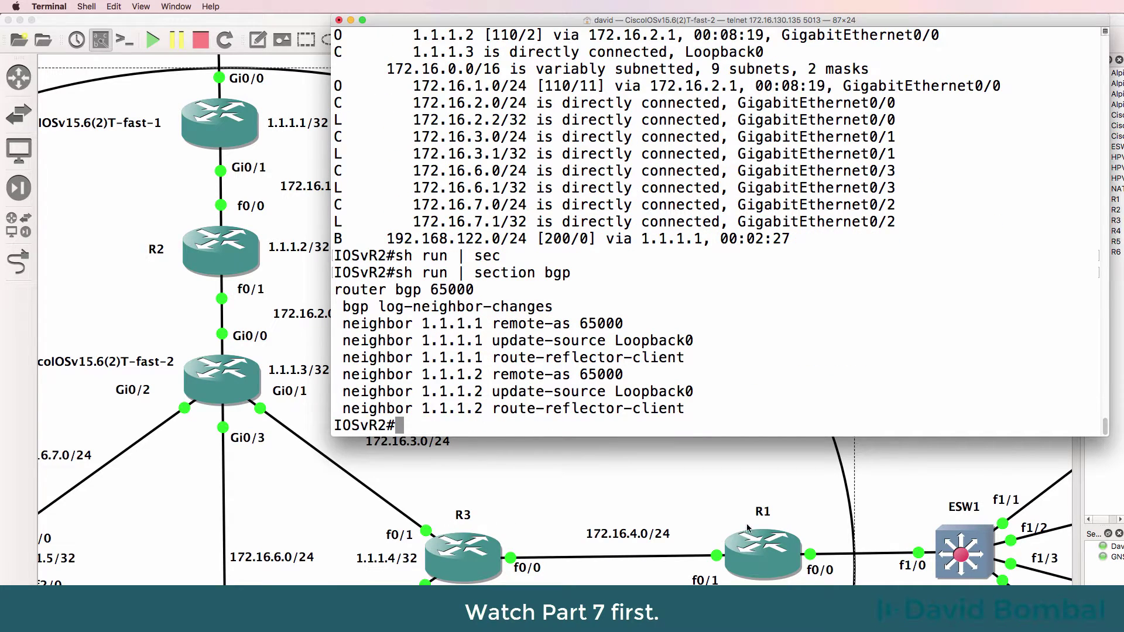
Under router bgp 65000, add neighbor 1.1.1.4 with remote-as 65000
{"action": "type", "text": "conf t"}
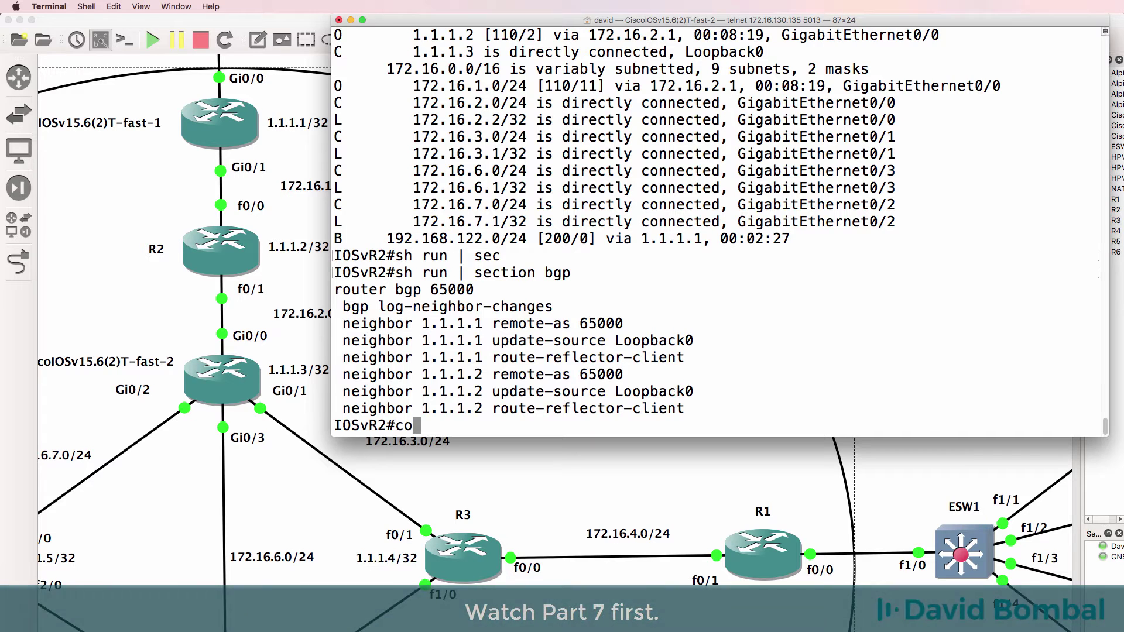
{"action": "key", "text": "Return"}
{"action": "type", "text": "router b"}
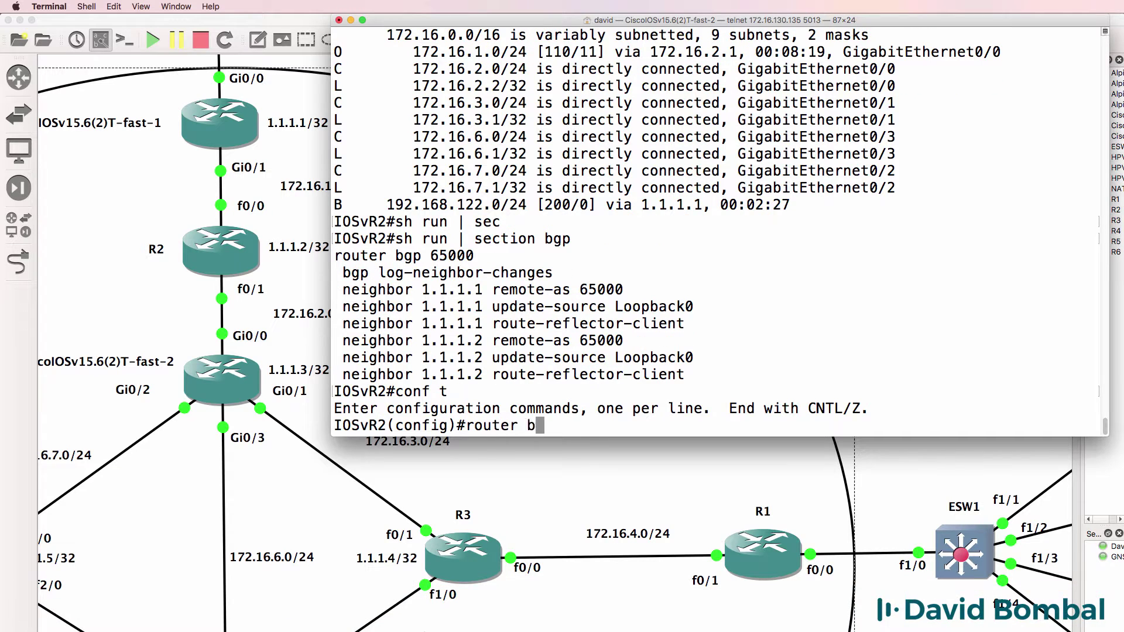
{"action": "type", "text": "gp 65000"}
{"action": "key", "text": "Return"}
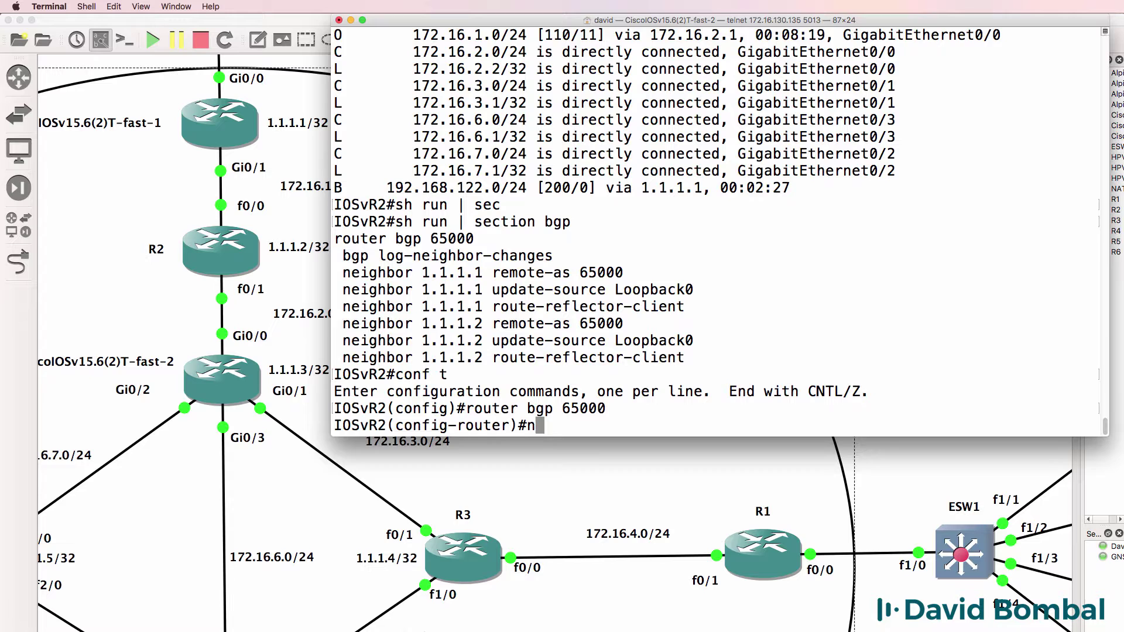
{"action": "type", "text": "nei"}
{"action": "key", "text": "Tab"}
{"action": "type", "text": "1.1.1.4"}
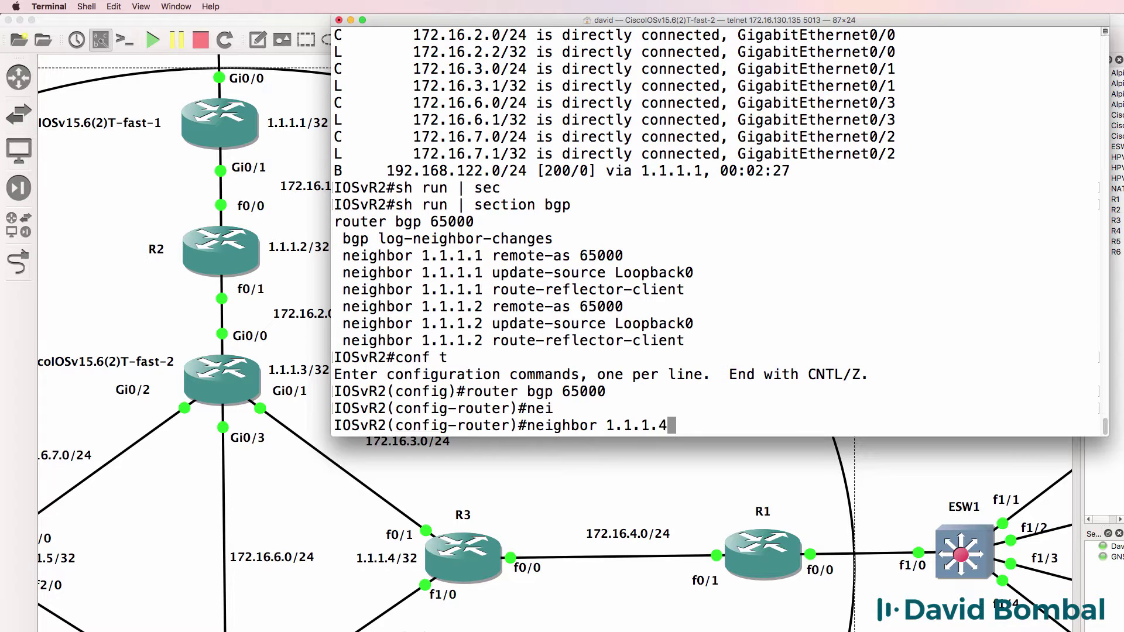
{"action": "type", "text": " remo"}
{"action": "key", "text": "Tab"}
{"action": "type", "text": "t"}
{"action": "key", "text": "Tab"}
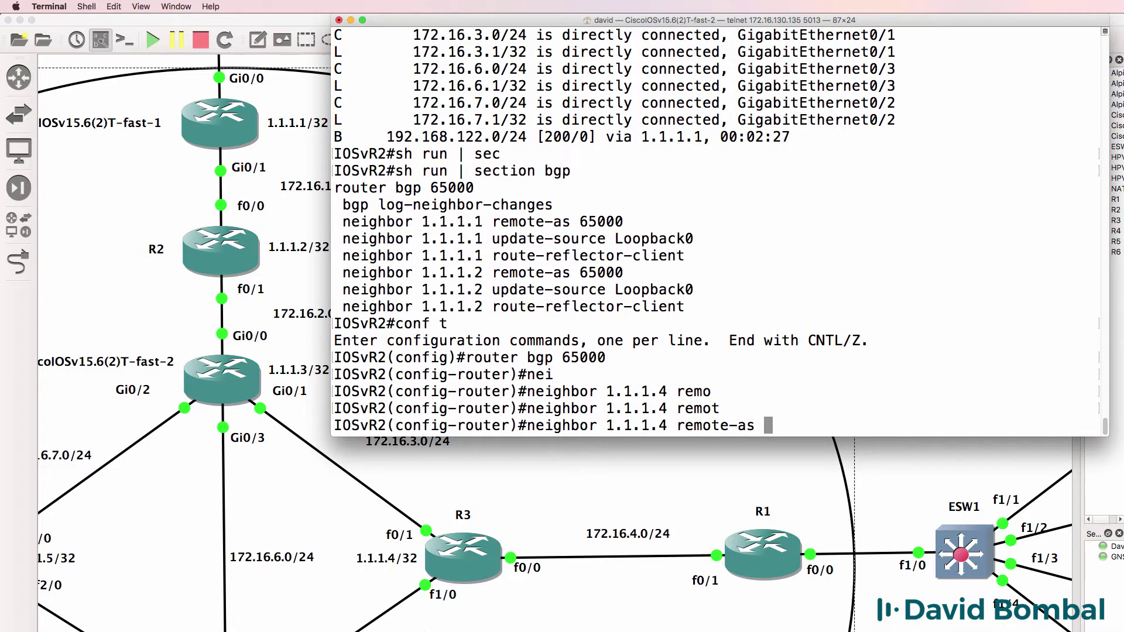
{"action": "type", "text": "65000"}
{"action": "key", "text": "Return"}
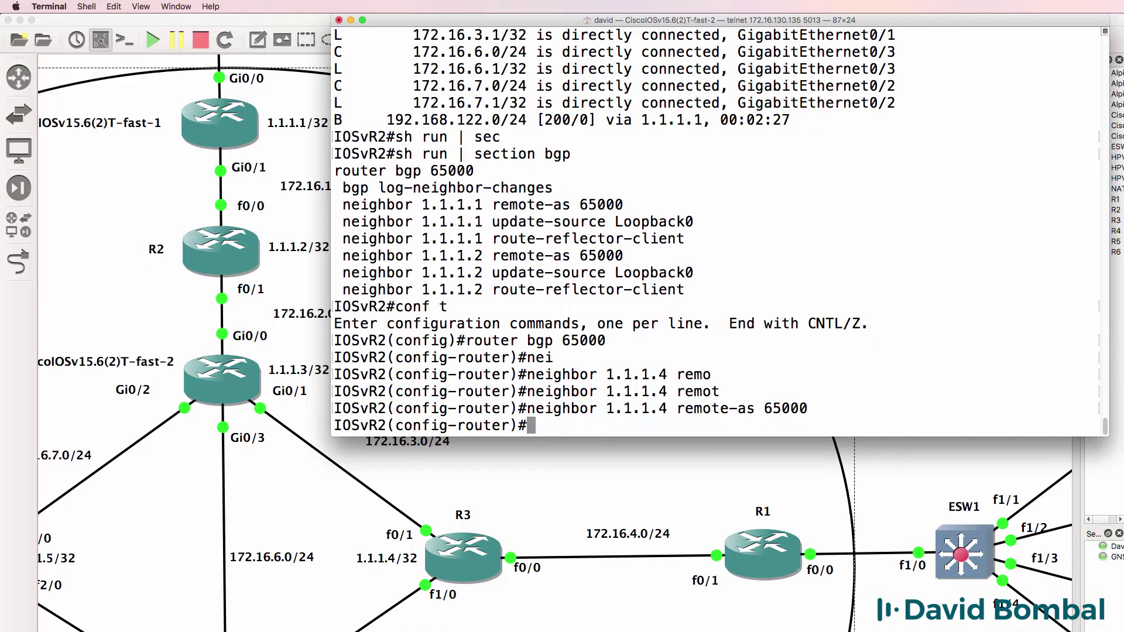
Make 1.1.1.4 a route-reflector client with update-source loop 0
{"action": "key", "text": "Up"}
{"action": "key", "text": "Up"}
{"action": "key", "text": "Up"}
{"action": "key", "text": "Up"}
{"action": "key", "text": "Up"}
{"action": "key", "text": "Up"}
{"action": "key", "text": "Left"}
{"action": "key", "text": "Left"}
{"action": "key", "text": "Left"}
{"action": "key", "text": "Left"}
{"action": "key", "text": "Left"}
{"action": "key", "text": "Left"}
{"action": "key", "text": "Left"}
{"action": "key", "text": "Left"}
{"action": "key", "text": "Left"}
{"action": "key", "text": "Left"}
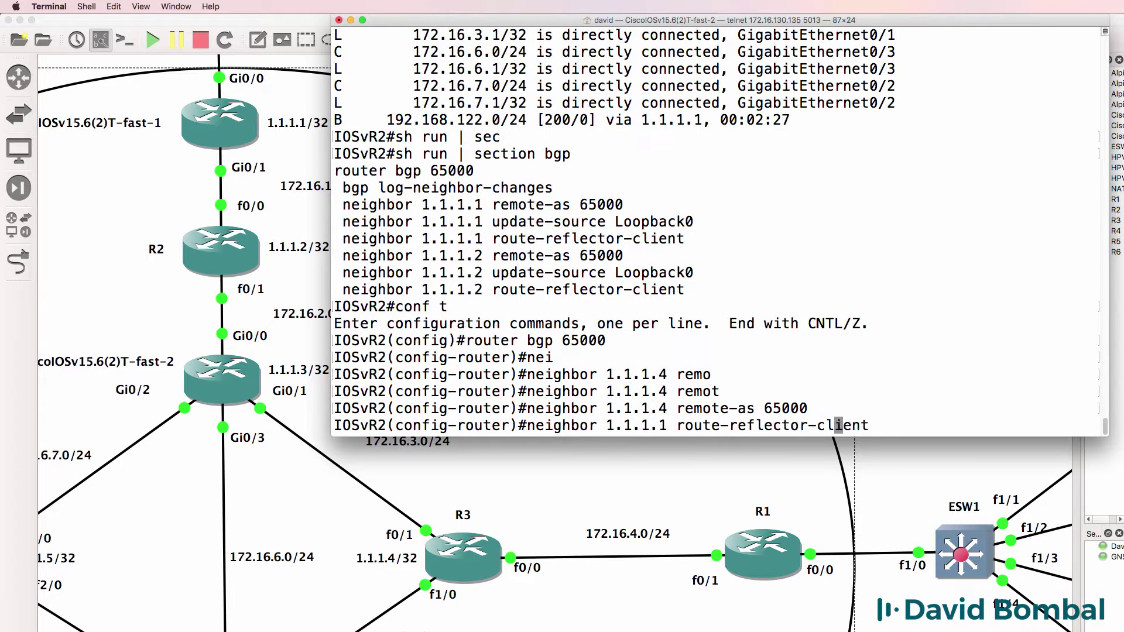
{"action": "key", "text": "Left"}
{"action": "key", "text": "Left"}
{"action": "key", "text": "Left"}
{"action": "key", "text": "Left"}
{"action": "key", "text": "Left"}
{"action": "key", "text": "Left"}
{"action": "key", "text": "Return"}
{"action": "key", "text": "Up"}
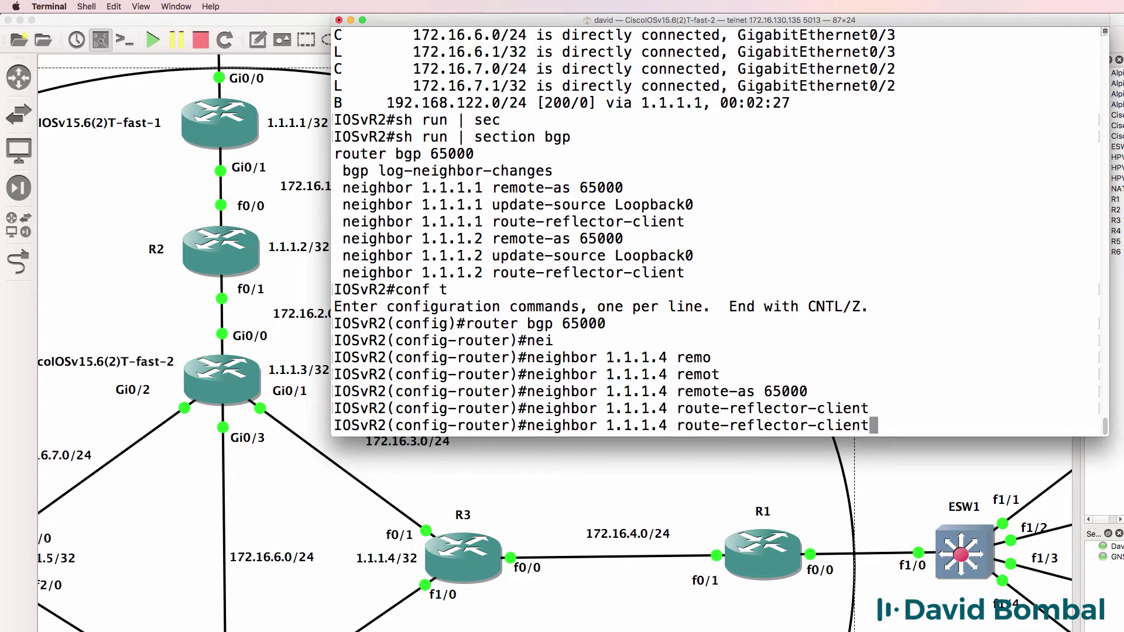
{"action": "key", "text": "BackSpace"}
{"action": "key", "text": "BackSpace"}
{"action": "key", "text": "BackSpace"}
{"action": "key", "text": "BackSpace"}
{"action": "key", "text": "BackSpace"}
{"action": "key", "text": "BackSpace"}
{"action": "key", "text": "BackSpace"}
{"action": "key", "text": "BackSpace"}
{"action": "key", "text": "BackSpace"}
{"action": "key", "text": "BackSpace"}
{"action": "key", "text": "BackSpace"}
{"action": "key", "text": "BackSpace"}
{"action": "key", "text": "BackSpace"}
{"action": "key", "text": "BackSpace"}
{"action": "key", "text": "BackSpace"}
{"action": "key", "text": "BackSpace"}
{"action": "key", "text": "BackSpace"}
{"action": "key", "text": "BackSpace"}
{"action": "key", "text": "BackSpace"}
{"action": "key", "text": "BackSpace"}
{"action": "key", "text": "BackSpace"}
{"action": "key", "text": "BackSpace"}
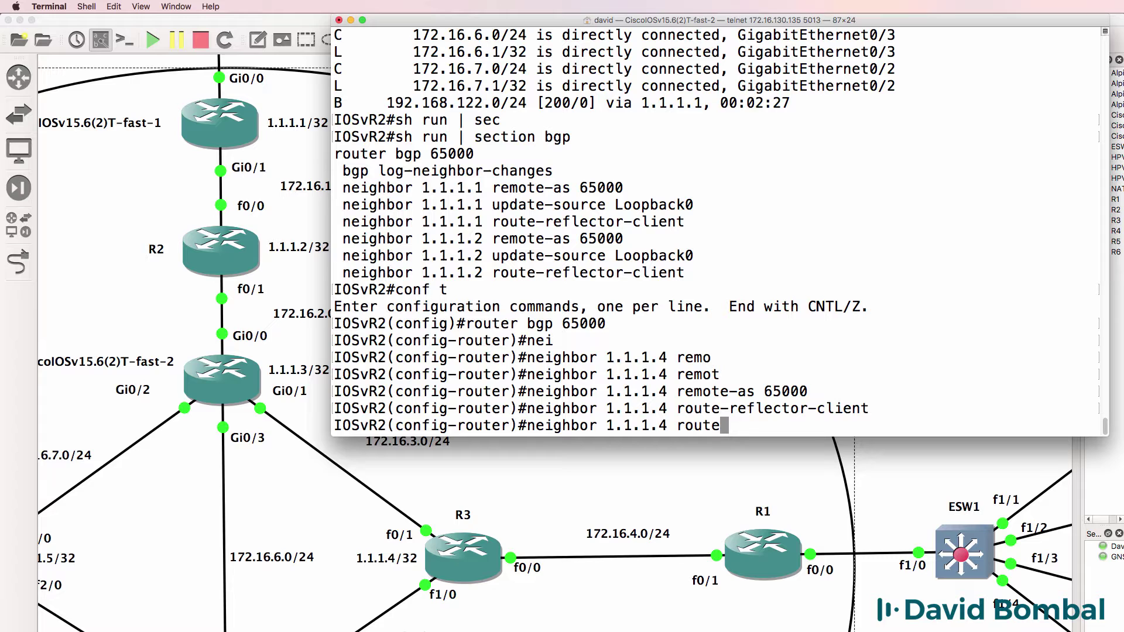
{"action": "type", "text": "upd"}
{"action": "key", "text": "Tab"}
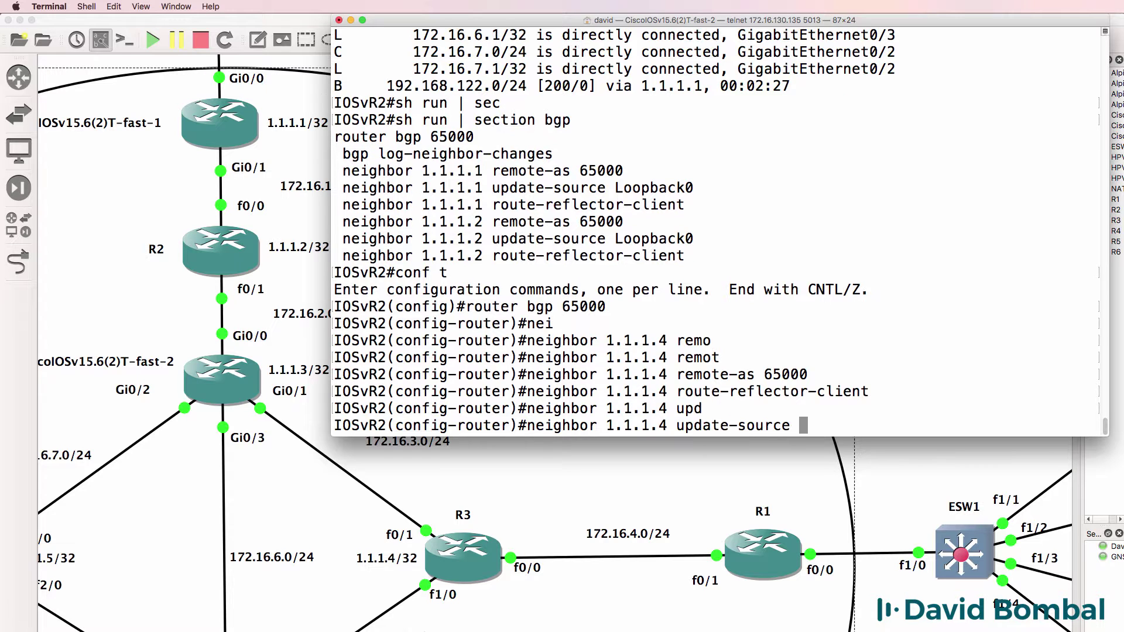
{"action": "type", "text": "loop 0"}
{"action": "key", "text": "Return"}
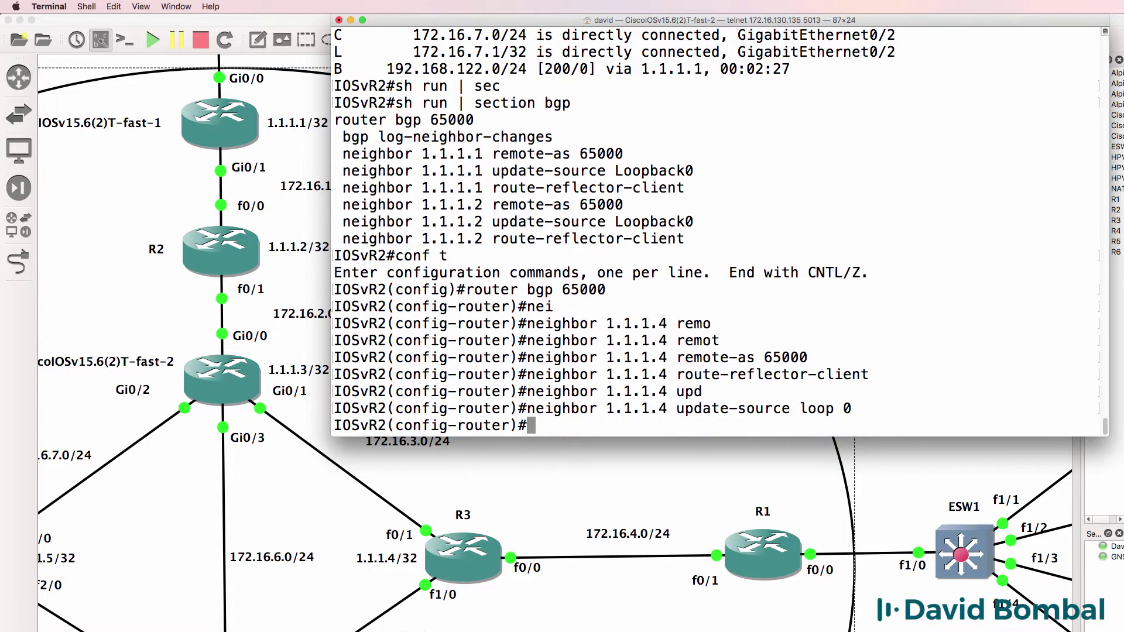
{"action": "key", "text": "Up"}
{"action": "key", "text": "Up"}
{"action": "key", "text": "Up"}
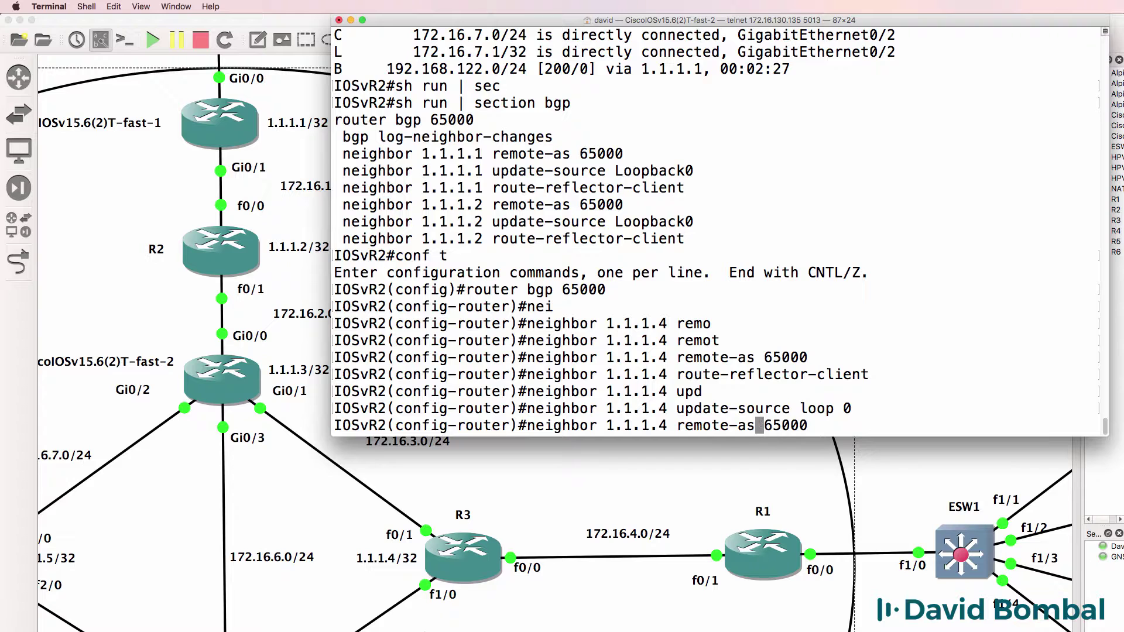
Edit R1's address note on the GNS3 canvas to read 1.1.1.12/32 instead of 1.1.1.7/32
{"action": "left_click", "coordinate": [454, 605]}
{"action": "scroll", "coordinate": [727, 530], "scroll_direction": "up", "scroll_amount": 2}
{"action": "scroll", "coordinate": [729, 527], "scroll_direction": "down", "scroll_amount": 5}
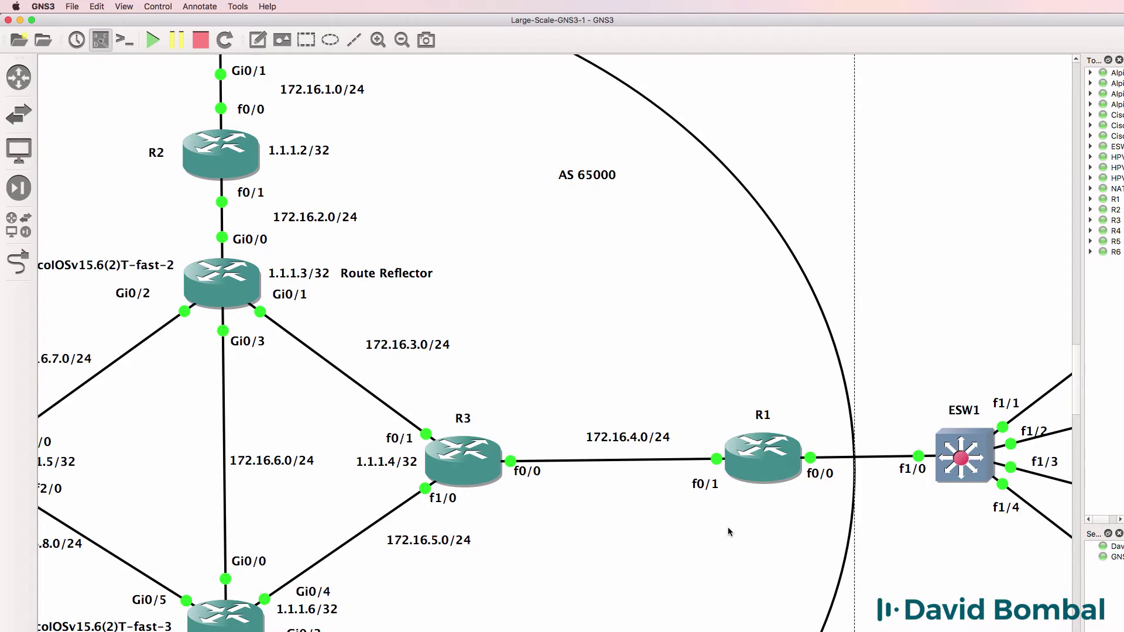
{"action": "scroll", "coordinate": [744, 484], "scroll_direction": "down", "scroll_amount": 3}
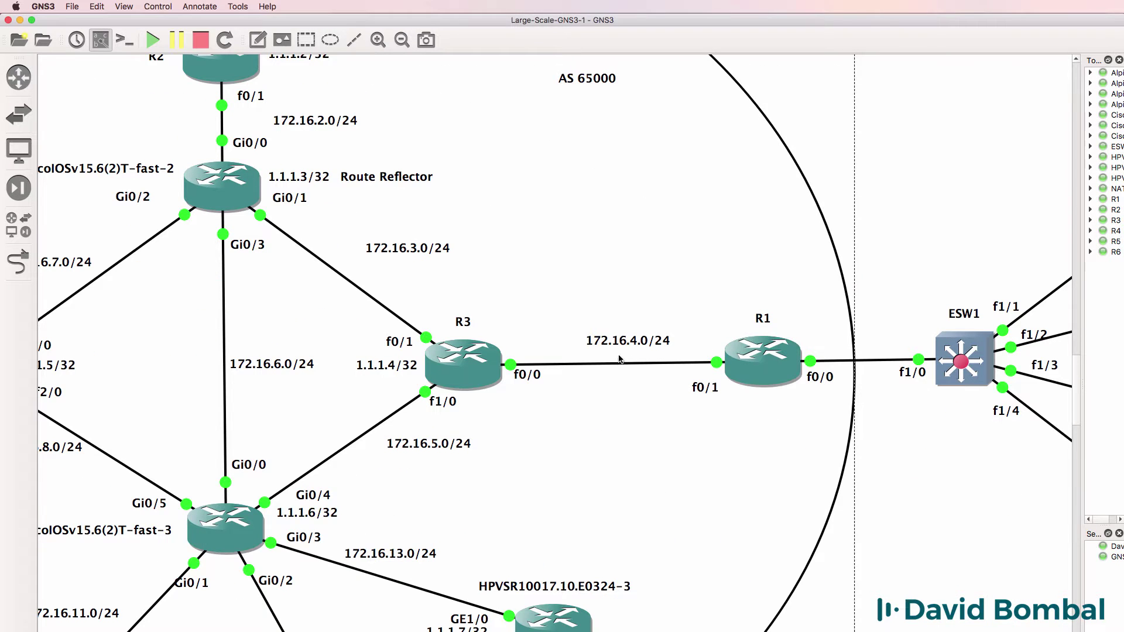
{"action": "scroll", "coordinate": [619, 359], "scroll_direction": "down", "scroll_amount": 3}
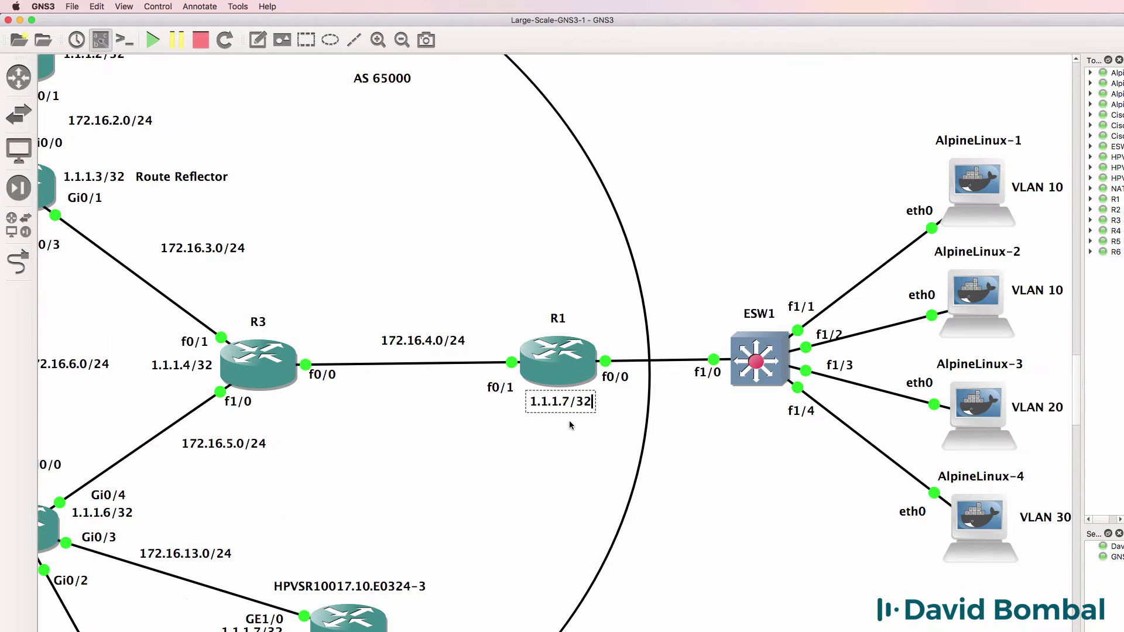
{"action": "key", "text": "Delete"}
{"action": "left_click", "coordinate": [552, 457]}
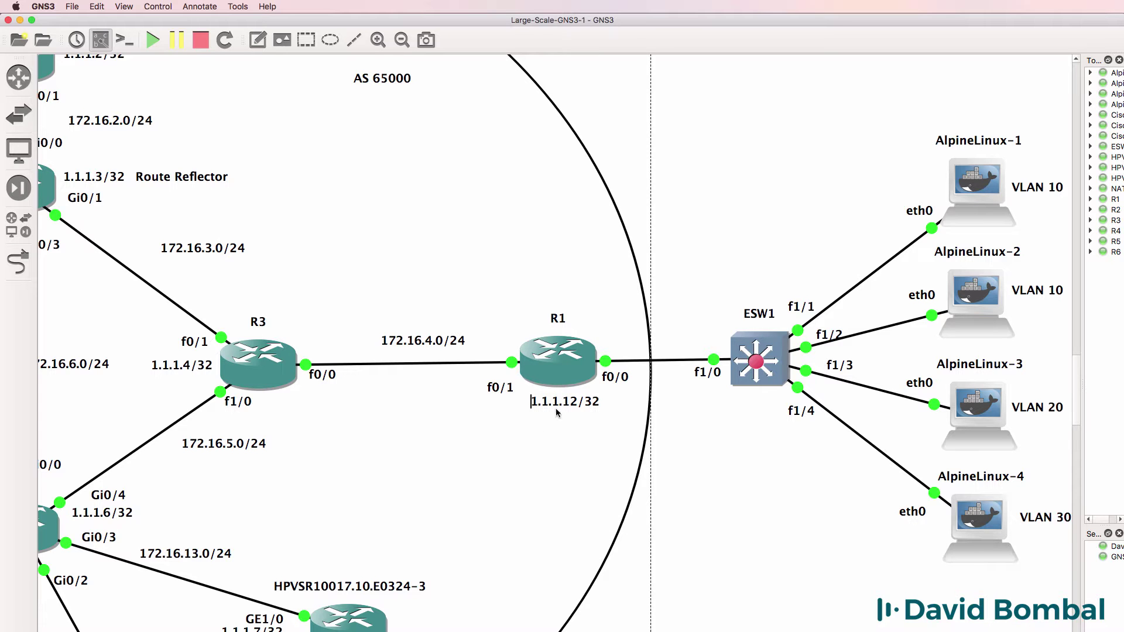
{"action": "key", "text": "ctrl+a"}
{"action": "left_click", "coordinate": [490, 629]}
{"action": "scroll", "coordinate": [554, 343], "scroll_direction": "right", "scroll_amount": 3}
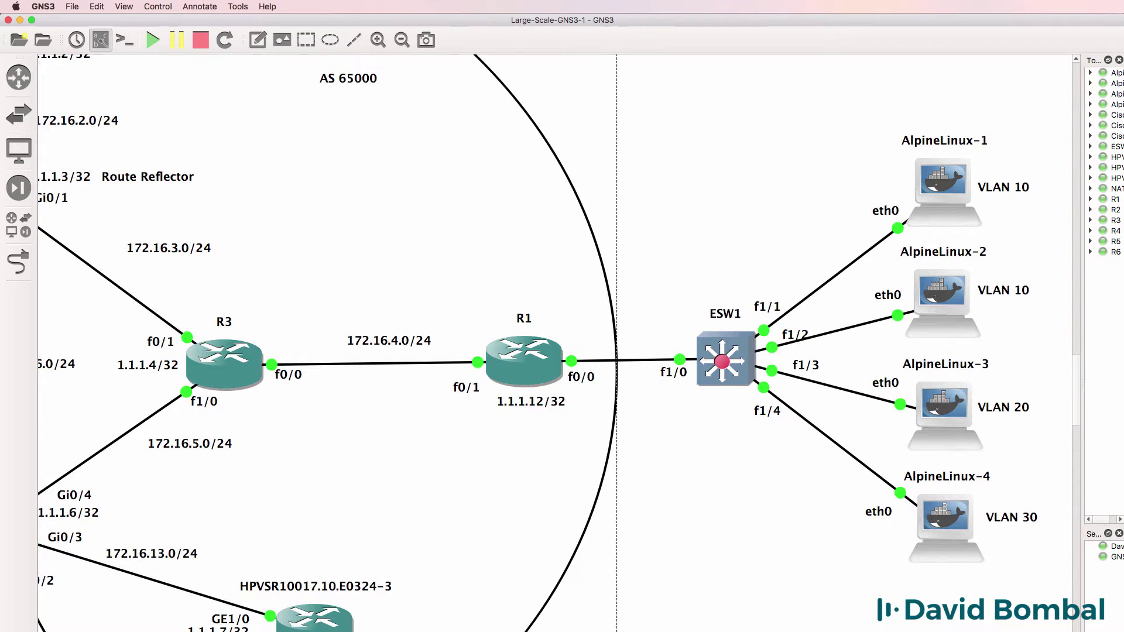
Add neighbor 1.1.1.12 in AS 65000 with Loopback0 as its update source
{"action": "key", "text": "super+Tab"}
{"action": "key", "text": "BackSpace"}
{"action": "type", "text": "12 remote-as 65000"}
{"action": "key", "text": "Return"}
{"action": "key", "text": "Up"}
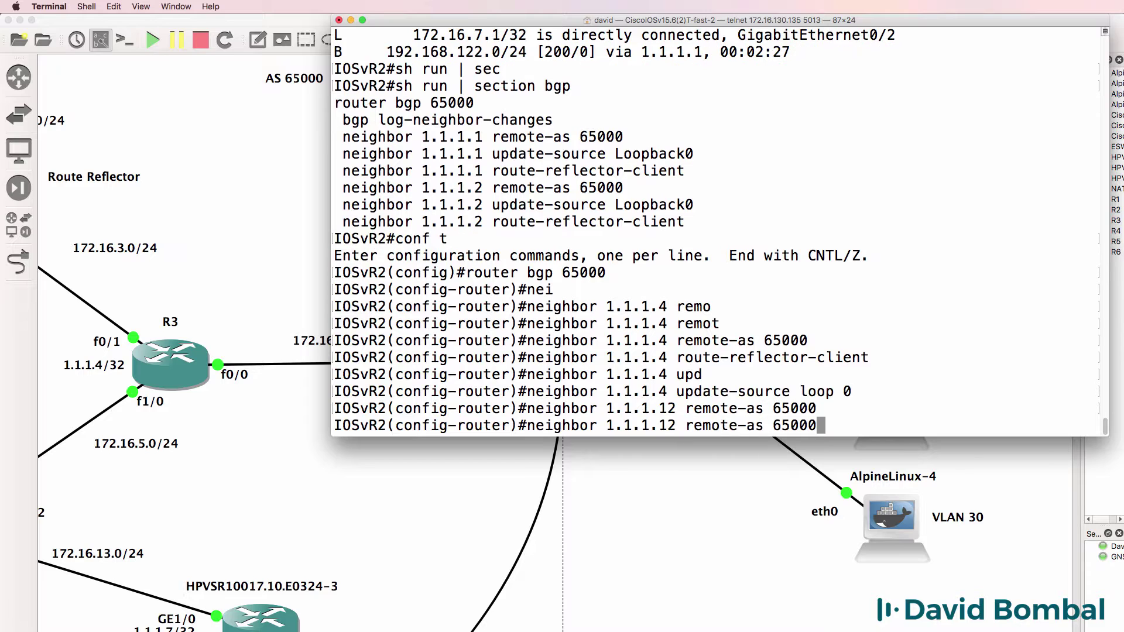
{"action": "key", "text": "Up"}
{"action": "key", "text": "Up"}
{"action": "key", "text": "Down"}
{"action": "key", "text": "Left"}
{"action": "key", "text": "Left"}
{"action": "key", "text": "Left"}
{"action": "key", "text": "Left"}
{"action": "key", "text": "Left"}
{"action": "key", "text": "Left"}
{"action": "key", "text": "Left"}
{"action": "key", "text": "Left"}
{"action": "key", "text": "Left"}
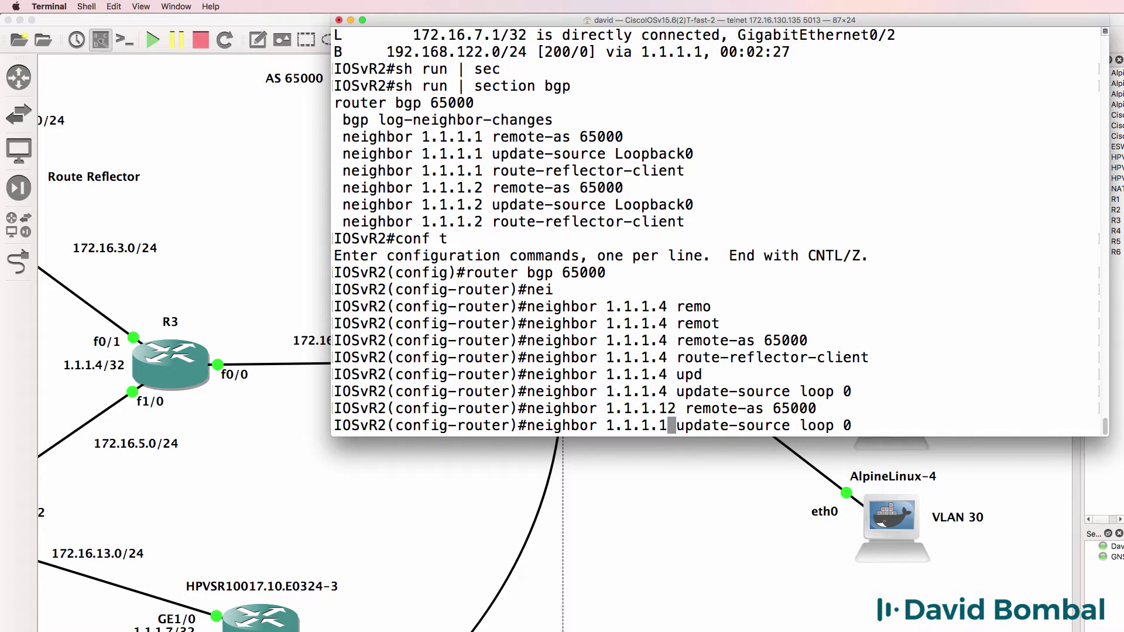
{"action": "type", "text": "2"}
{"action": "key", "text": "Return"}
Make 1.1.1.12 a route-reflector client
{"action": "key", "text": "Up"}
{"action": "key", "text": "Up"}
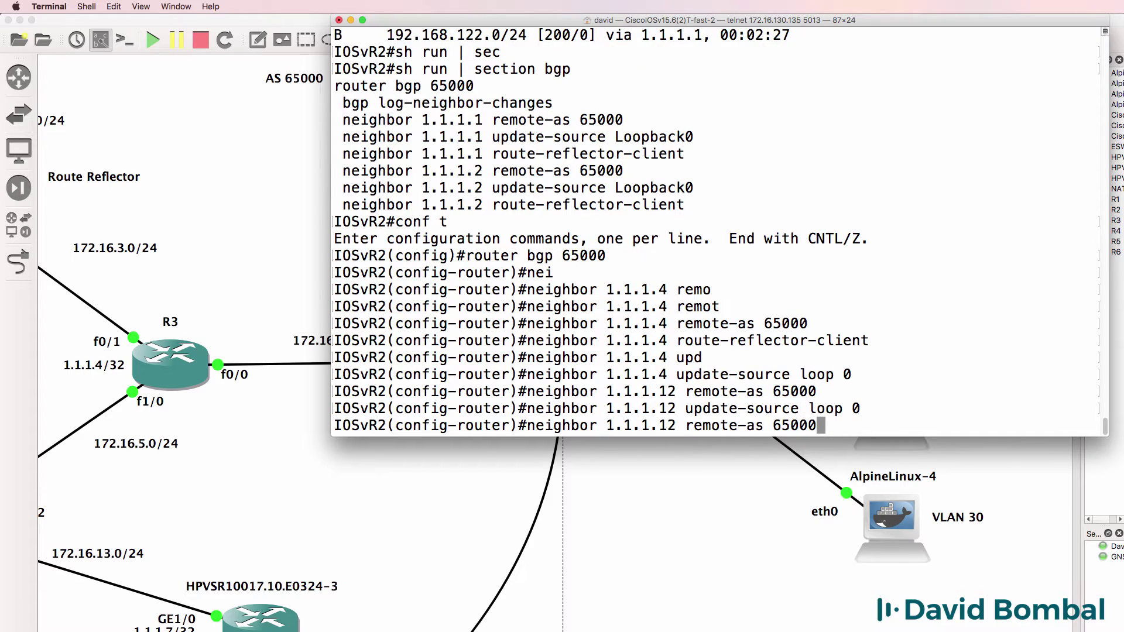
{"action": "key", "text": "Up"}
{"action": "key", "text": "Up"}
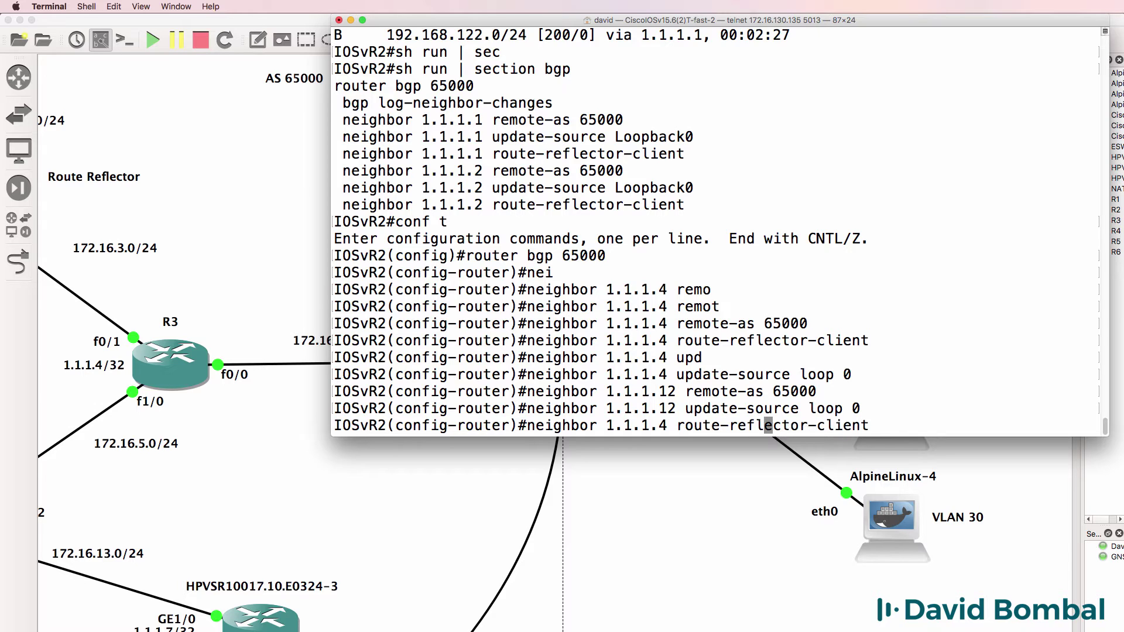
{"action": "key", "text": "Left"}
{"action": "key", "text": "Left"}
{"action": "key", "text": "Left"}
{"action": "key", "text": "Left"}
{"action": "key", "text": "Left"}
{"action": "key", "text": "Left"}
{"action": "key", "text": "Left"}
{"action": "key", "text": "Left"}
{"action": "key", "text": "Left"}
{"action": "key", "text": "Left"}
{"action": "key", "text": "Left"}
{"action": "key", "text": "BackSpace"}
{"action": "type", "text": "12"}
{"action": "key", "text": "Return"}
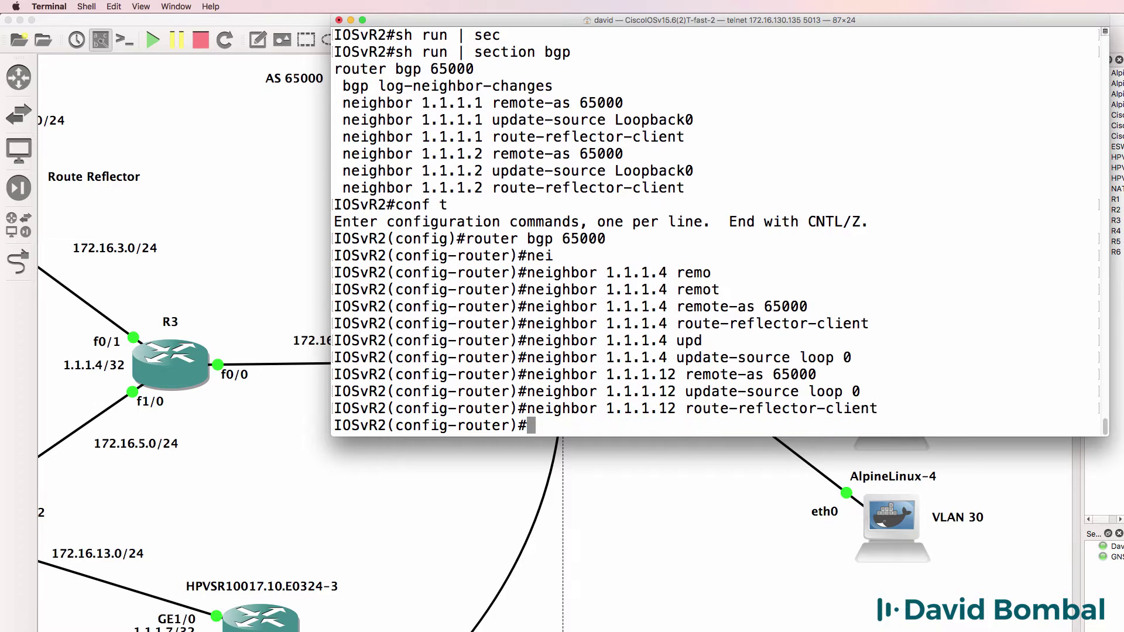
Check 'sh ip bgp sum', showing 1.1.1.4 and 1.1.1.12 Idle, and save with wr
{"action": "type", "text": "end"}
{"action": "key", "text": "Return"}
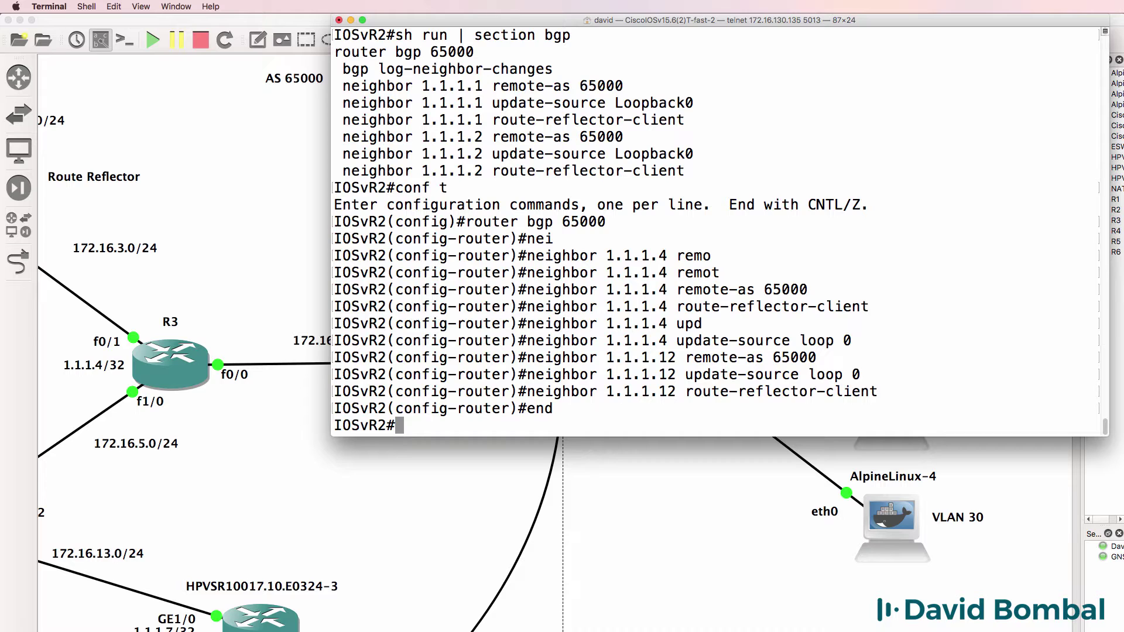
{"action": "type", "text": "sh "}
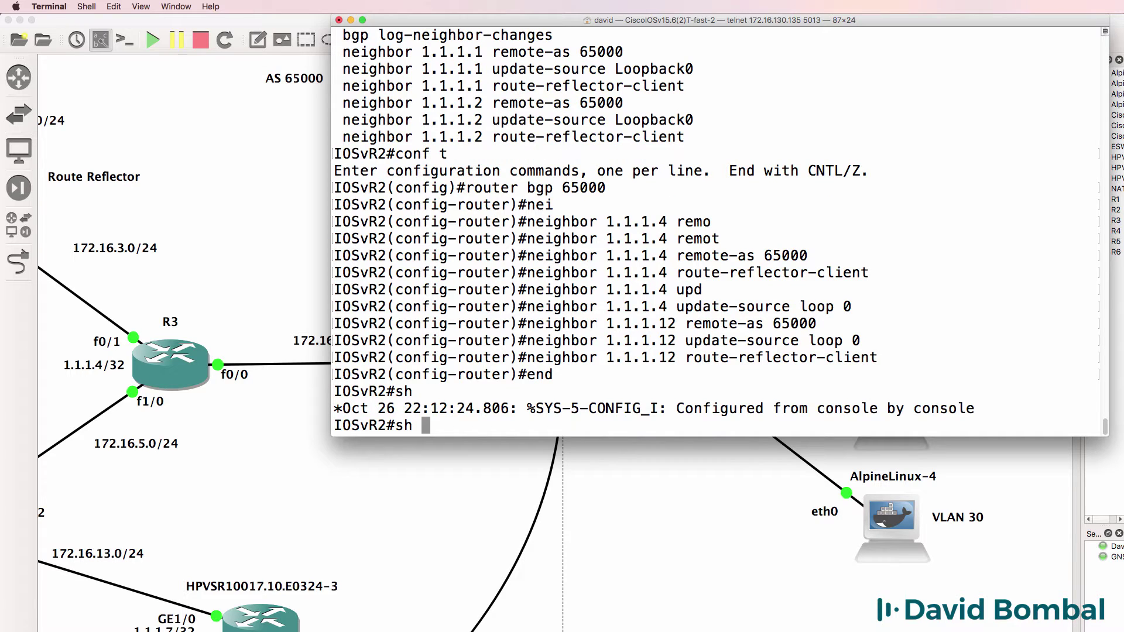
{"action": "type", "text": "ip bgp usm"}
{"action": "key", "text": "Return"}
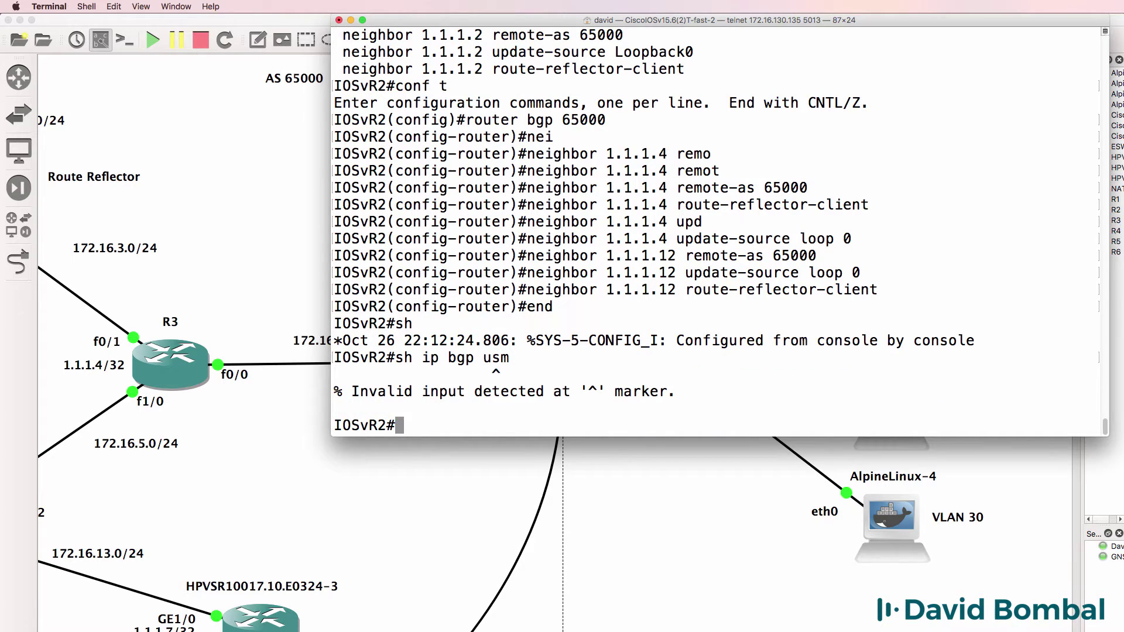
{"action": "key", "text": "Up"}
{"action": "key", "text": "BackSpace"}
{"action": "key", "text": "BackSpace"}
{"action": "key", "text": "BackSpace"}
{"action": "type", "text": "s"}
{"action": "key", "text": "Return"}
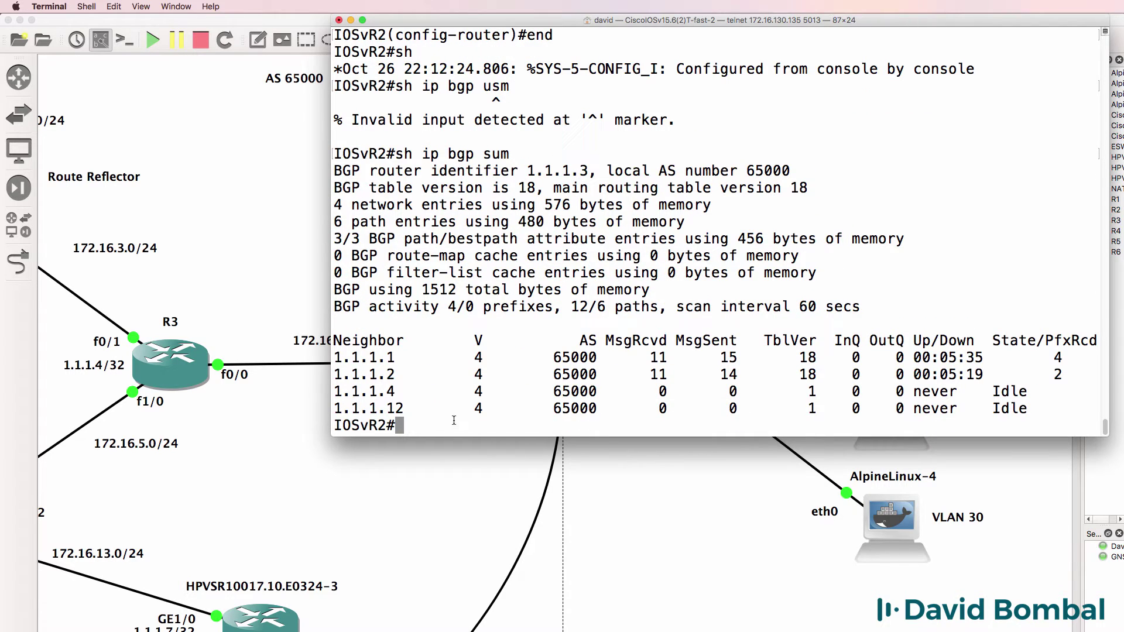
{"action": "left_click_drag", "start_coordinate": [454, 420], "coordinate": [340, 398]}
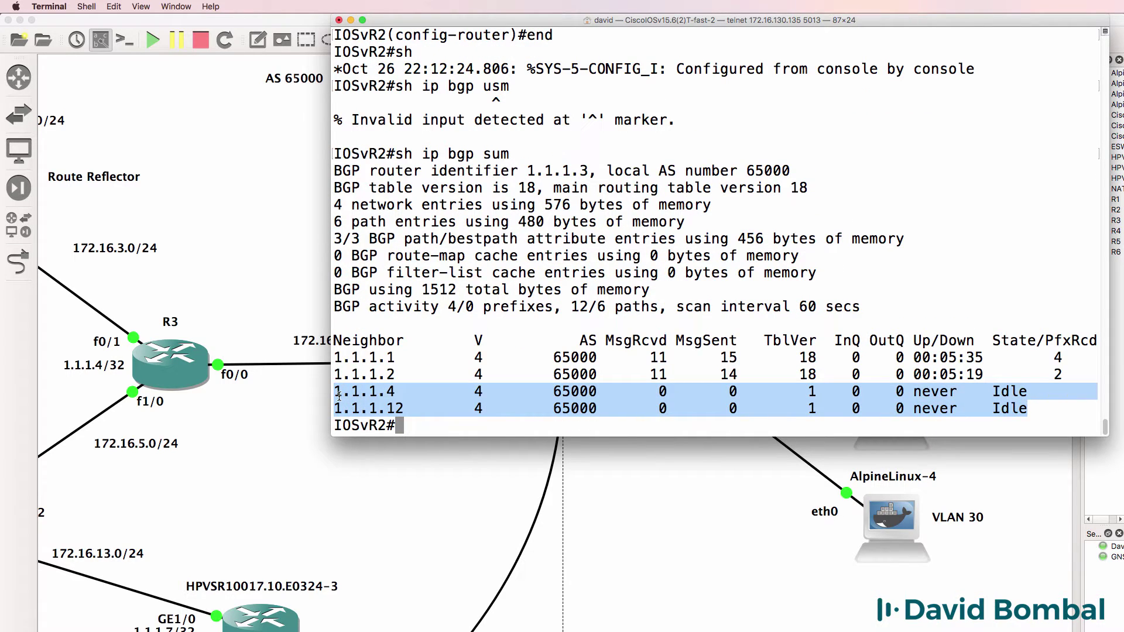
{"action": "type", "text": "wr"}
{"action": "key", "text": "Return"}
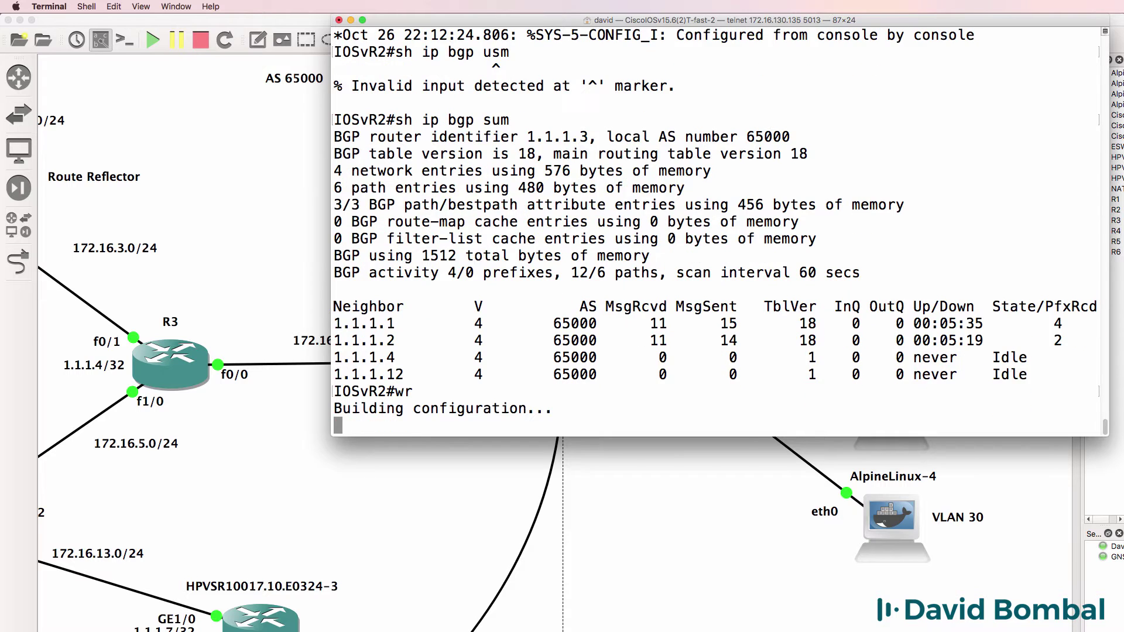
Pan the GNS3 canvas to R3 and open a console session to it
{"action": "key", "text": "super+Tab"}
{"action": "scroll", "coordinate": [556, 342], "scroll_direction": "left", "scroll_amount": 10}
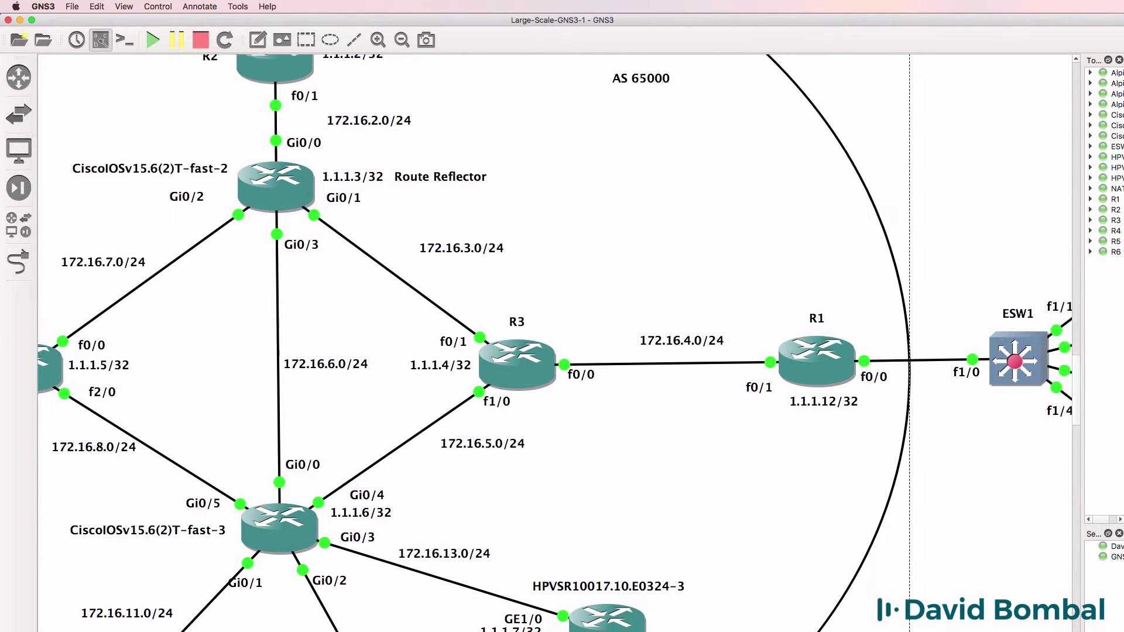
{"action": "scroll", "coordinate": [484, 361], "scroll_direction": "right", "scroll_amount": 1}
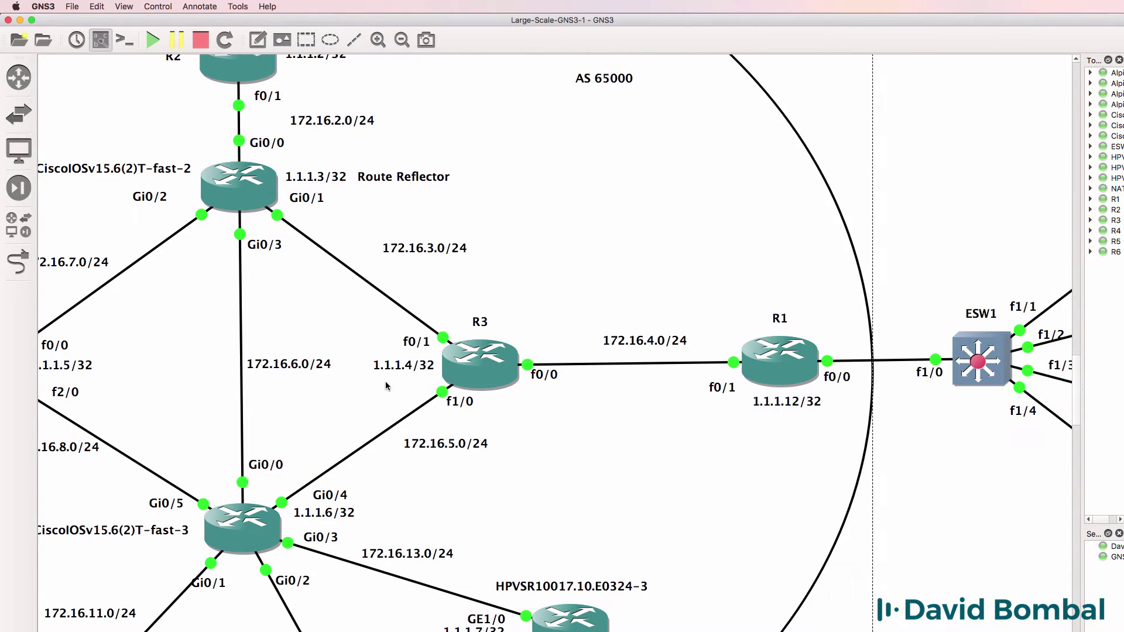
{"action": "right_click", "coordinate": [495, 366]}
{"action": "scroll", "coordinate": [494, 366], "scroll_direction": "right", "scroll_amount": 6}
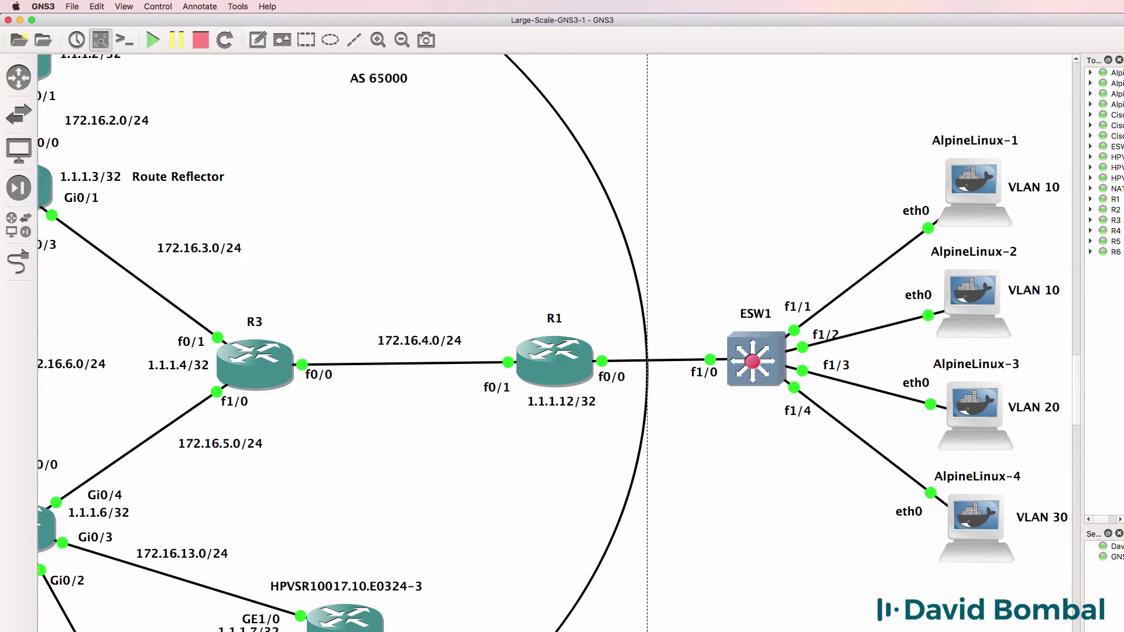
{"action": "scroll", "coordinate": [288, 539], "scroll_direction": "right", "scroll_amount": 1}
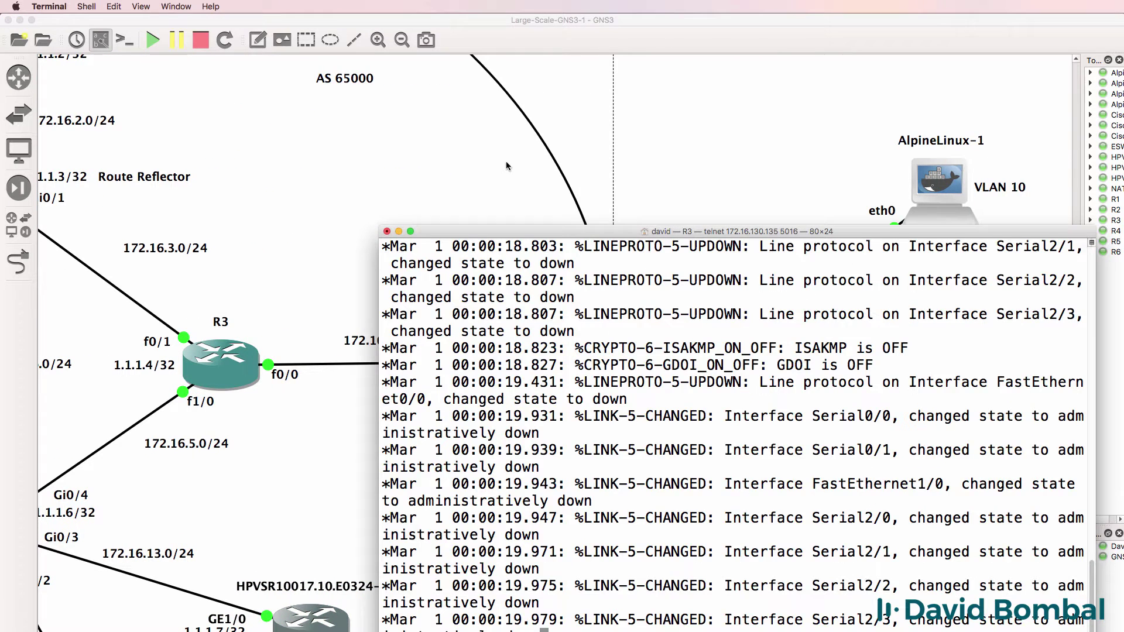
Give R3's Loopback0 the address 1.1.1.4 255.255.255.255
{"action": "left_click_drag", "start_coordinate": [617, 231], "coordinate": [668, 91]}
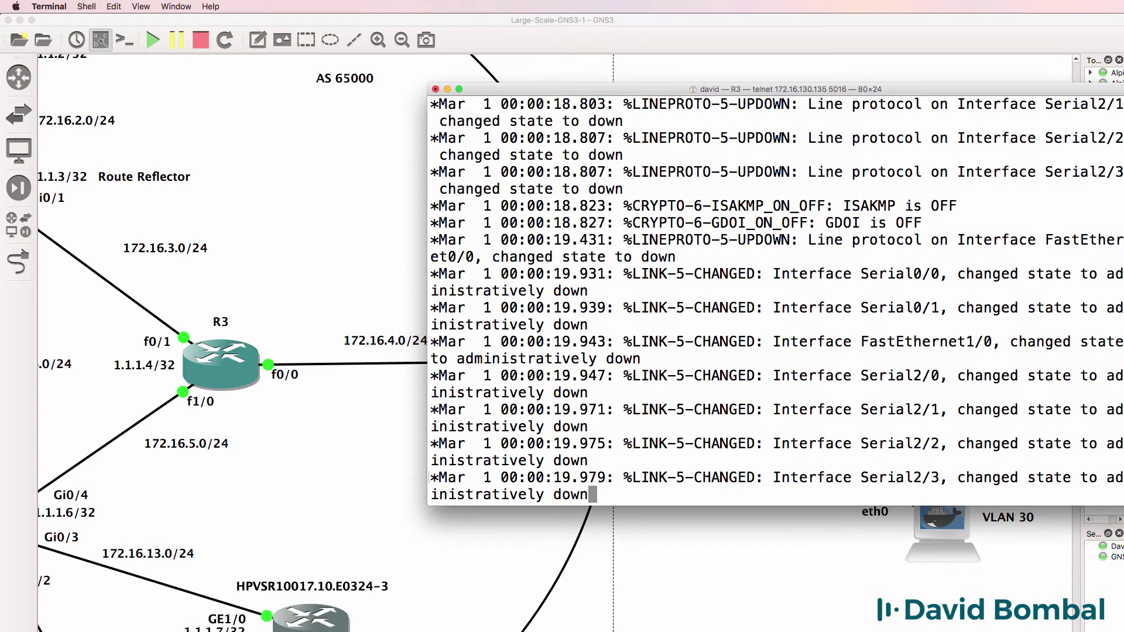
{"action": "key", "text": "Return"}
{"action": "key", "text": "Return"}
{"action": "key", "text": "Return"}
{"action": "key", "text": "Return"}
{"action": "type", "text": "conf t"}
{"action": "key", "text": "Return"}
{"action": "type", "text": "int"}
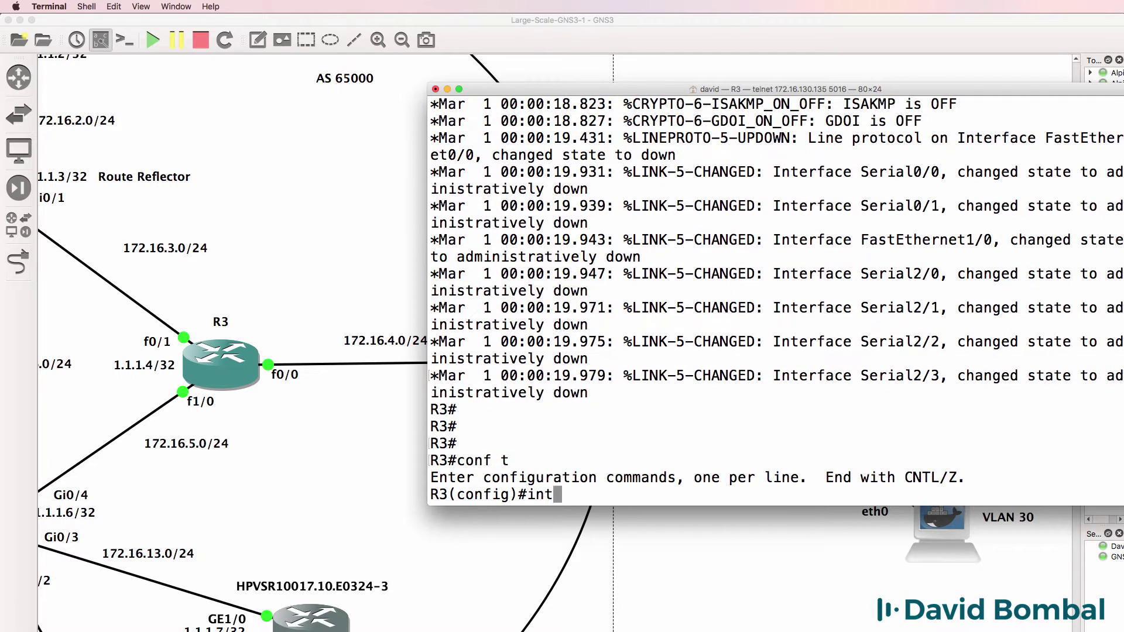
{"action": "type", "text": " loop 0"}
{"action": "key", "text": "Return"}
{"action": "type", "text": "ip add"}
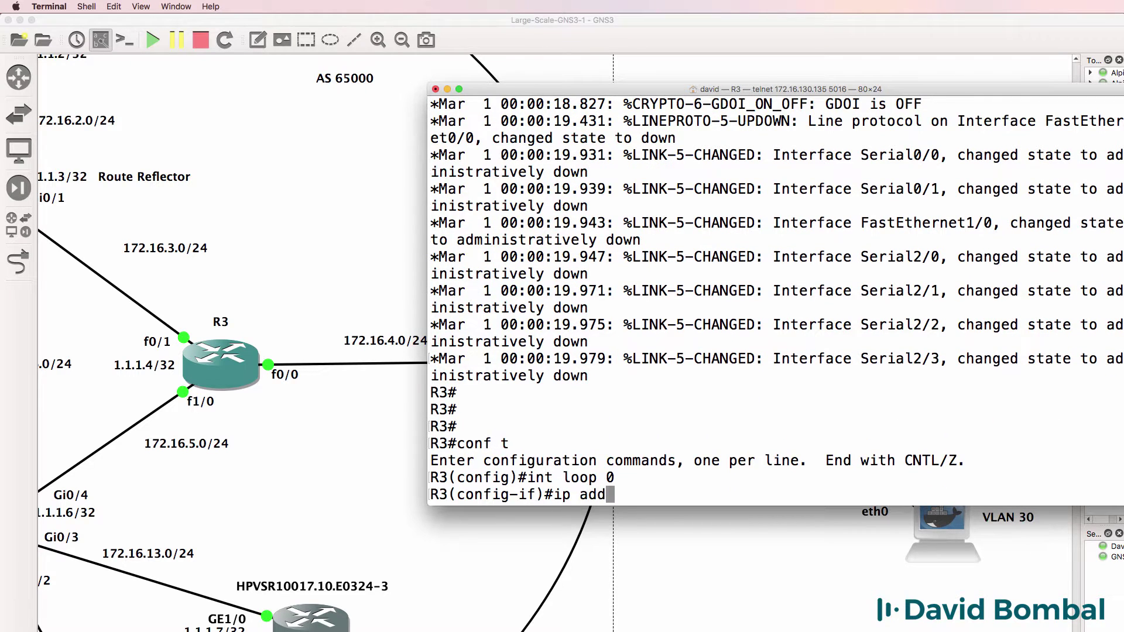
{"action": "key", "text": "Tab"}
{"action": "type", "text": "1.1.1.4 255.255.255.255"}
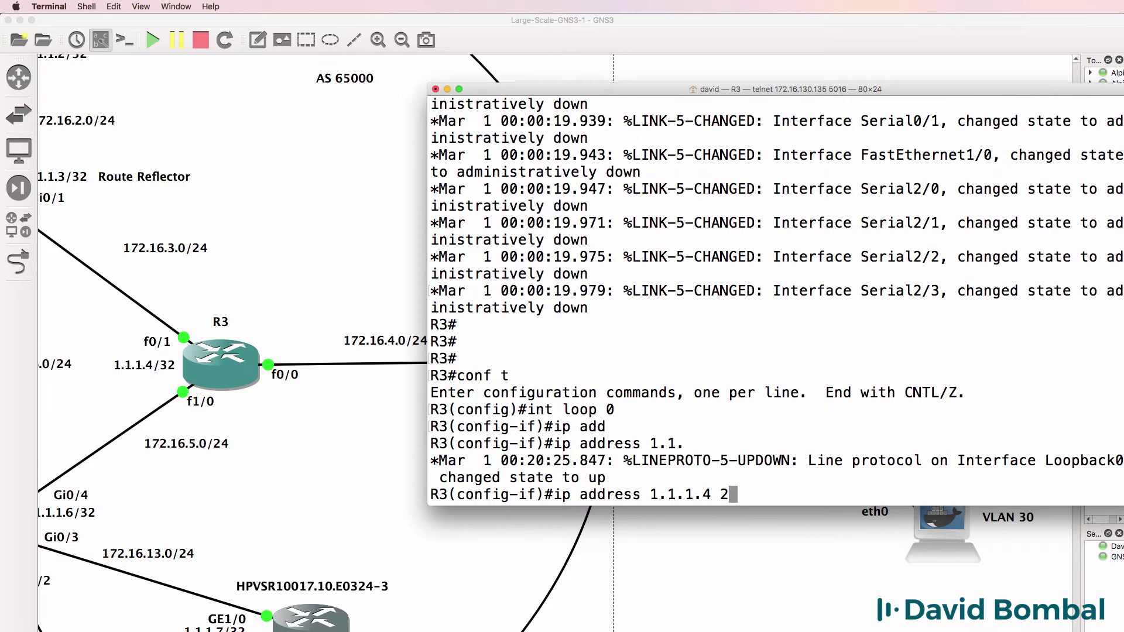
{"action": "key", "text": "Return"}
Enable f0/1 with address 172.16.3.2 255.255.255.0
{"action": "type", "text": "i"}
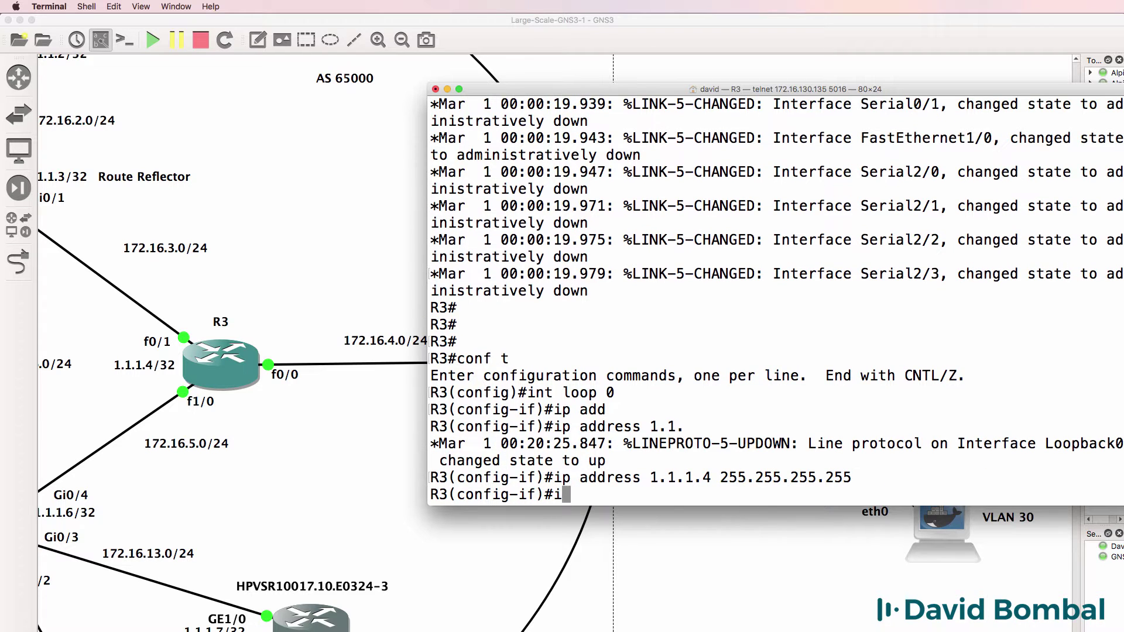
{"action": "type", "text": "nt f0/1"}
{"action": "key", "text": "Return"}
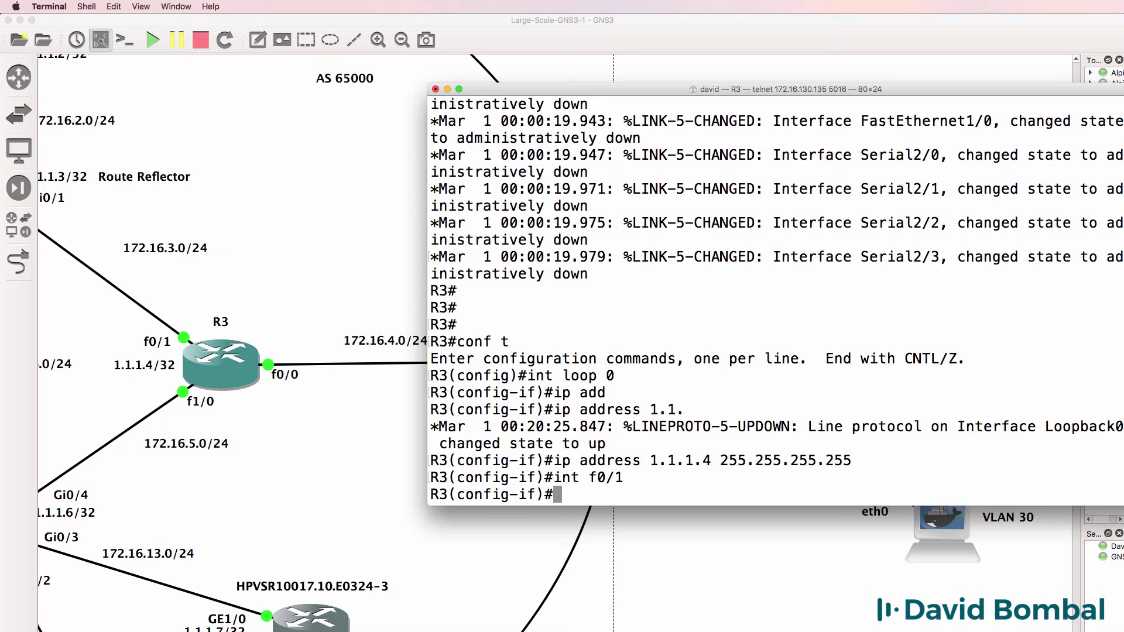
{"action": "type", "text": "no a"}
{"action": "key", "text": "BackSpace"}
{"action": "key", "text": "BackSpace"}
{"action": "type", "text": "shut"}
{"action": "key", "text": "Return"}
{"action": "type", "text": "ip add"}
{"action": "key", "text": "Tab"}
{"action": "type", "text": "172.16.3.1"}
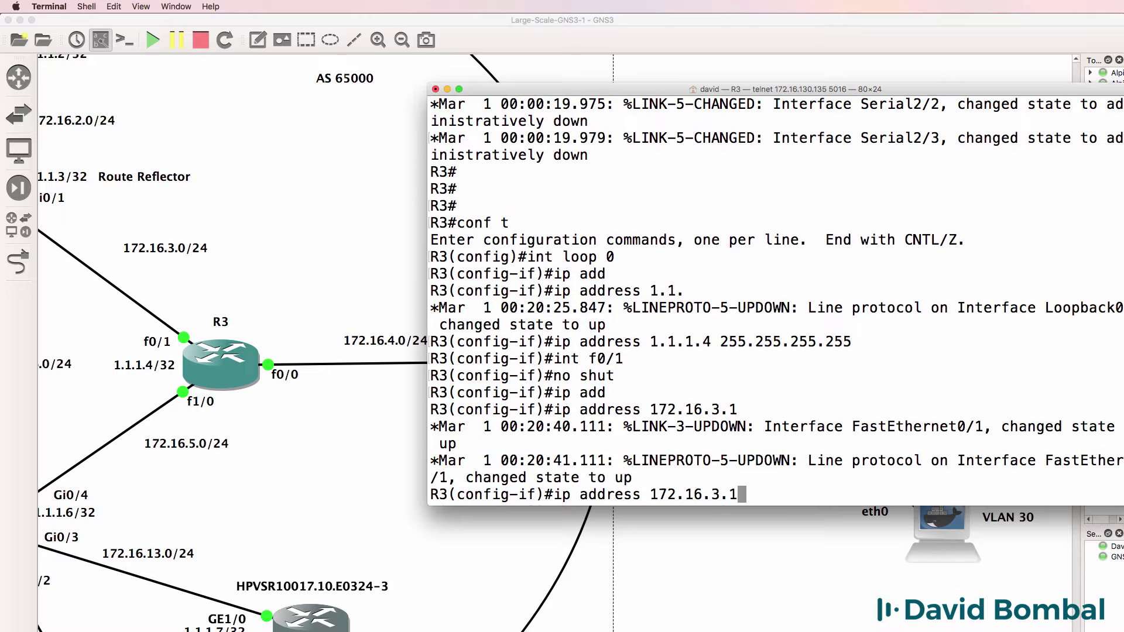
{"action": "key", "text": "BackSpace"}
{"action": "type", "text": "2 255.255.255.0"}
{"action": "key", "text": "Return"}
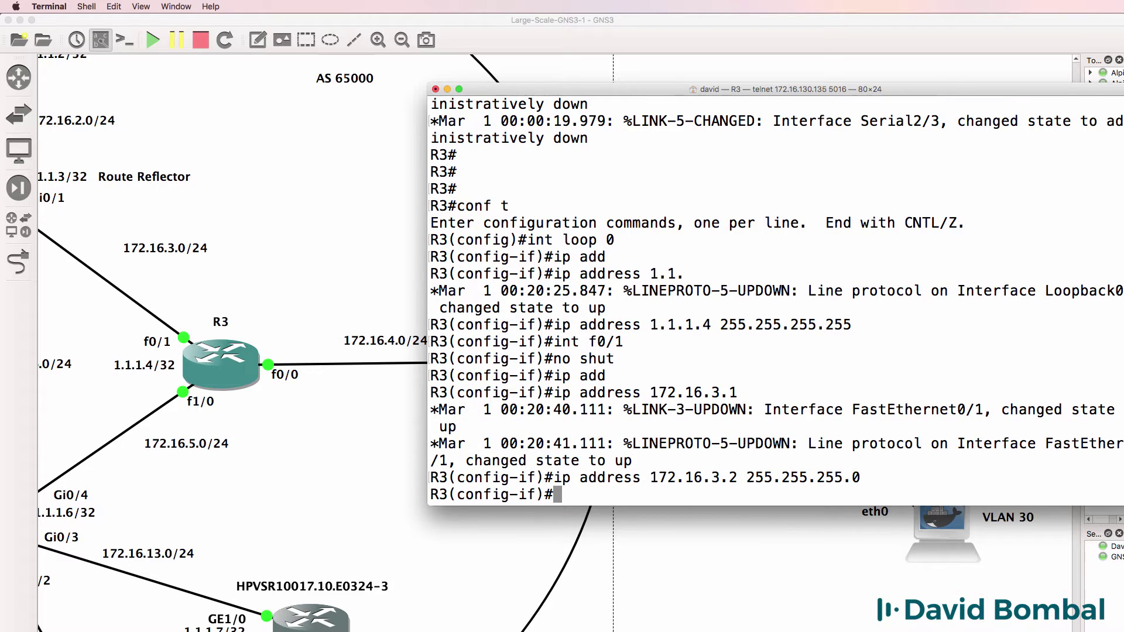
{"action": "type", "text": "no shut"}
{"action": "key", "text": "Return"}
Enable f0/0 with address 172.16.4.1 255.255.255.0
{"action": "type", "text": "int f0/"}
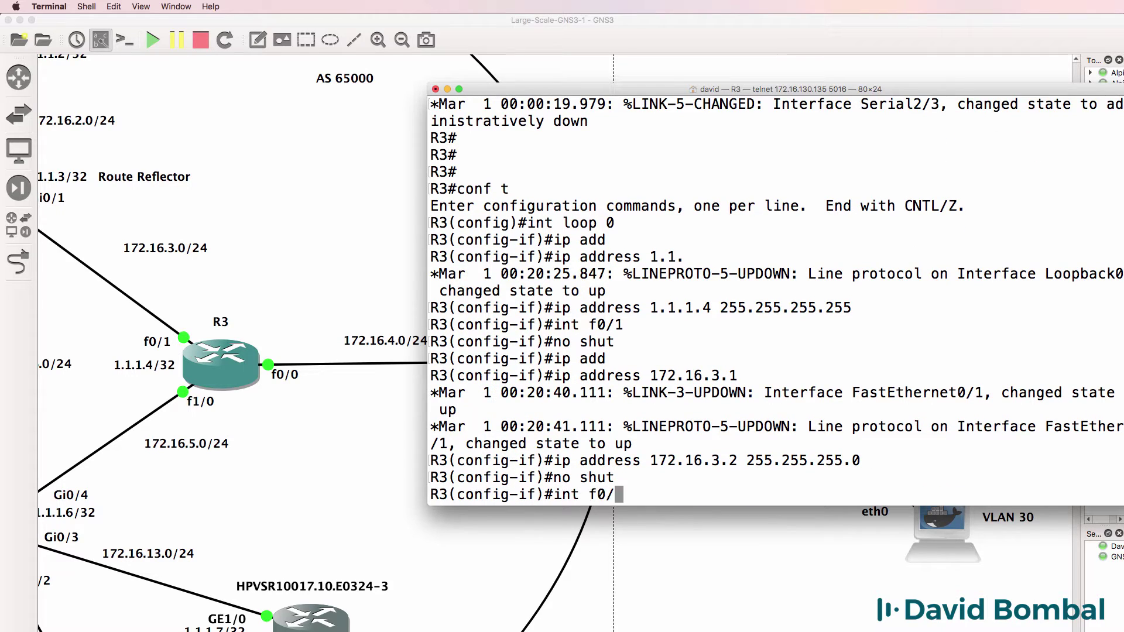
{"action": "type", "text": "0"}
{"action": "key", "text": "Return"}
{"action": "type", "text": "no shut"}
{"action": "key", "text": "Return"}
{"action": "type", "text": "ip add"}
{"action": "key", "text": "Tab"}
{"action": "type", "text": "17"}
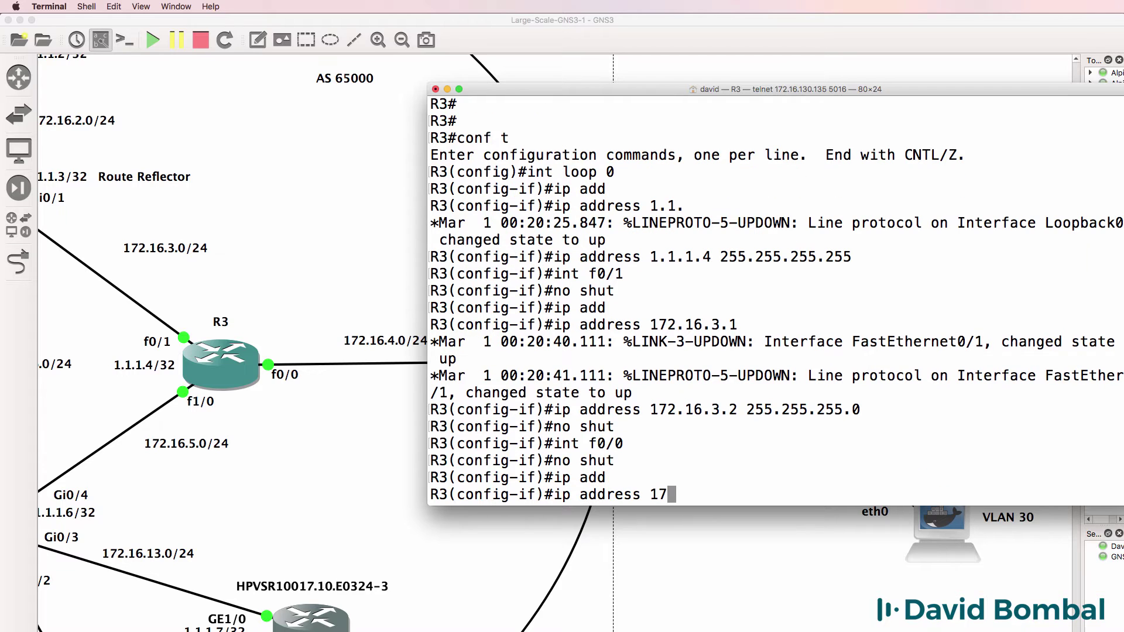
{"action": "type", "text": "2.16.4.1 255.255.25"}
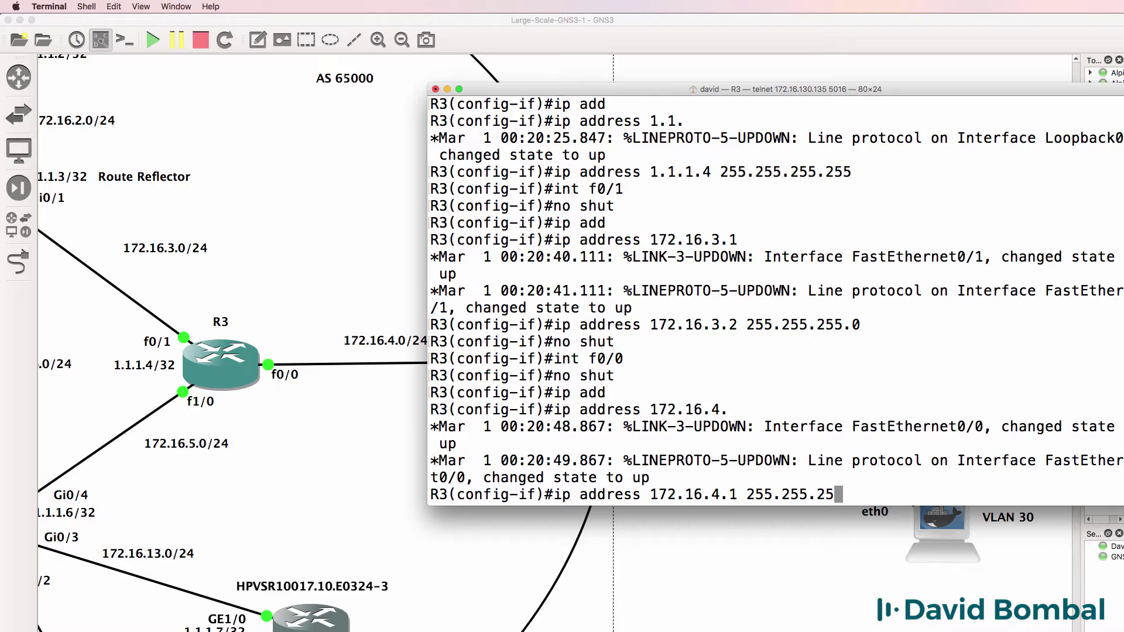
{"action": "type", "text": "5.0"}
{"action": "key", "text": "Return"}
Enable f1/0 with address 172.16.5.1 255.255.255.0
{"action": "type", "text": "int"}
{"action": "key", "text": "BackSpace"}
{"action": "key", "text": "BackSpace"}
{"action": "key", "text": "BackSpace"}
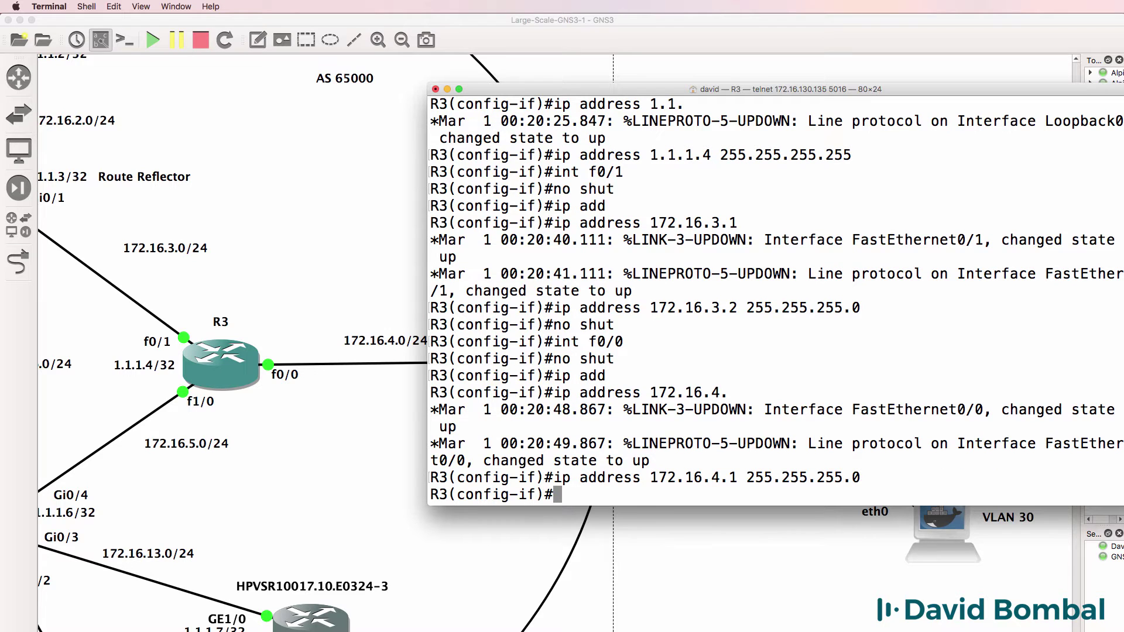
{"action": "type", "text": "int f1/0"}
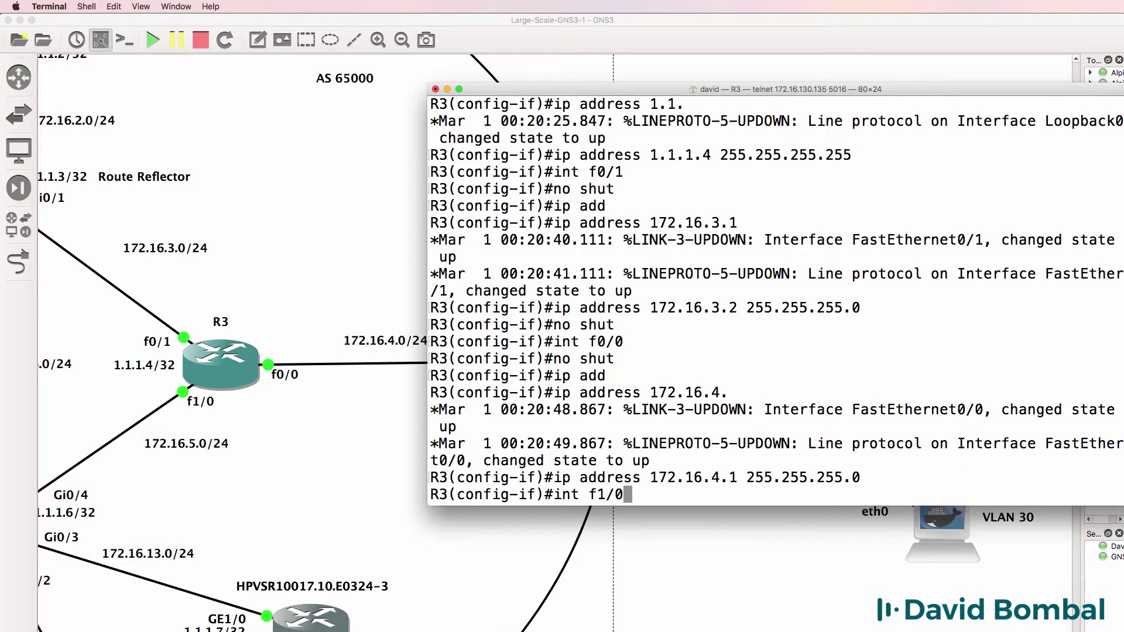
{"action": "key", "text": "Return"}
{"action": "type", "text": "no shut"}
{"action": "key", "text": "Return"}
{"action": "type", "text": "ip add"}
{"action": "key", "text": "Tab"}
{"action": "type", "text": "17"}
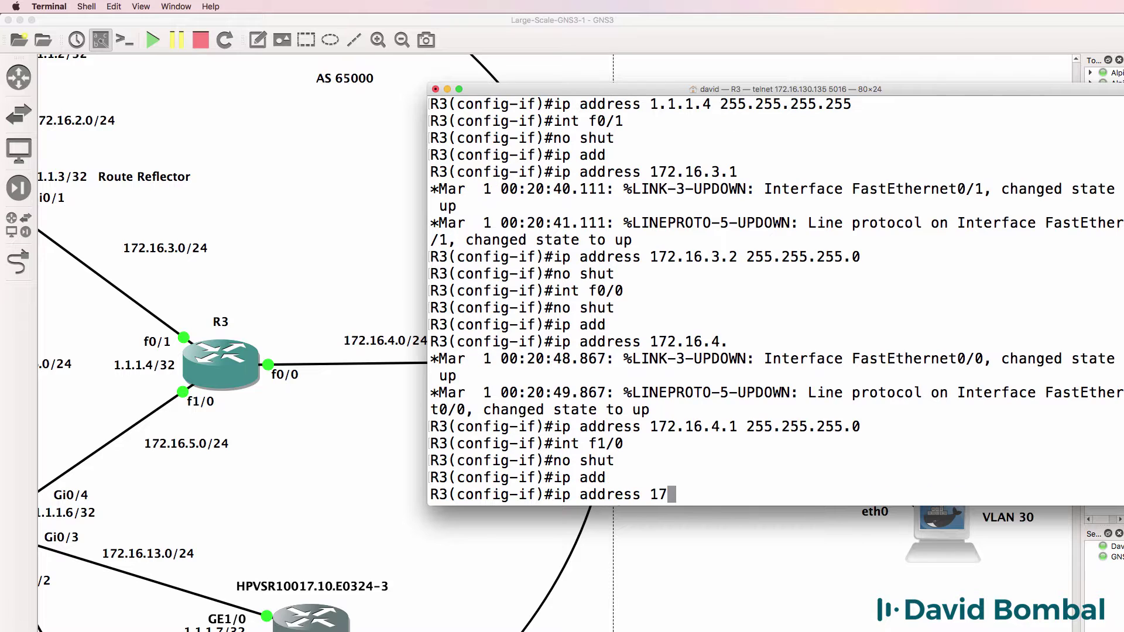
{"action": "type", "text": "2.16.5.1 255"}
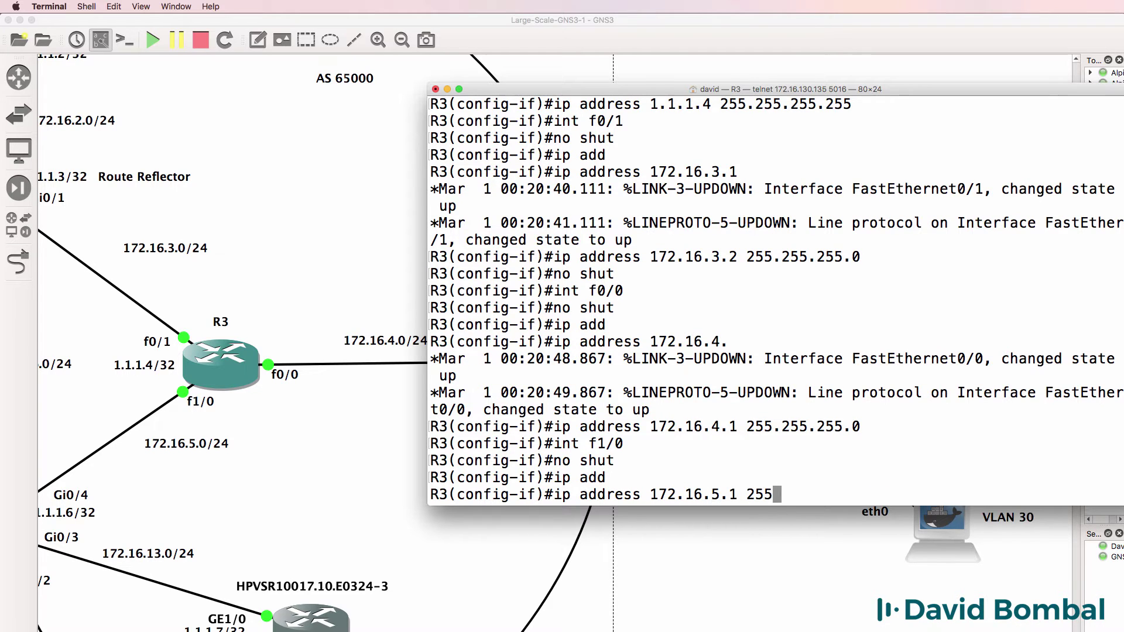
{"action": "type", "text": ".255.255.0"}
{"action": "key", "text": "Return"}
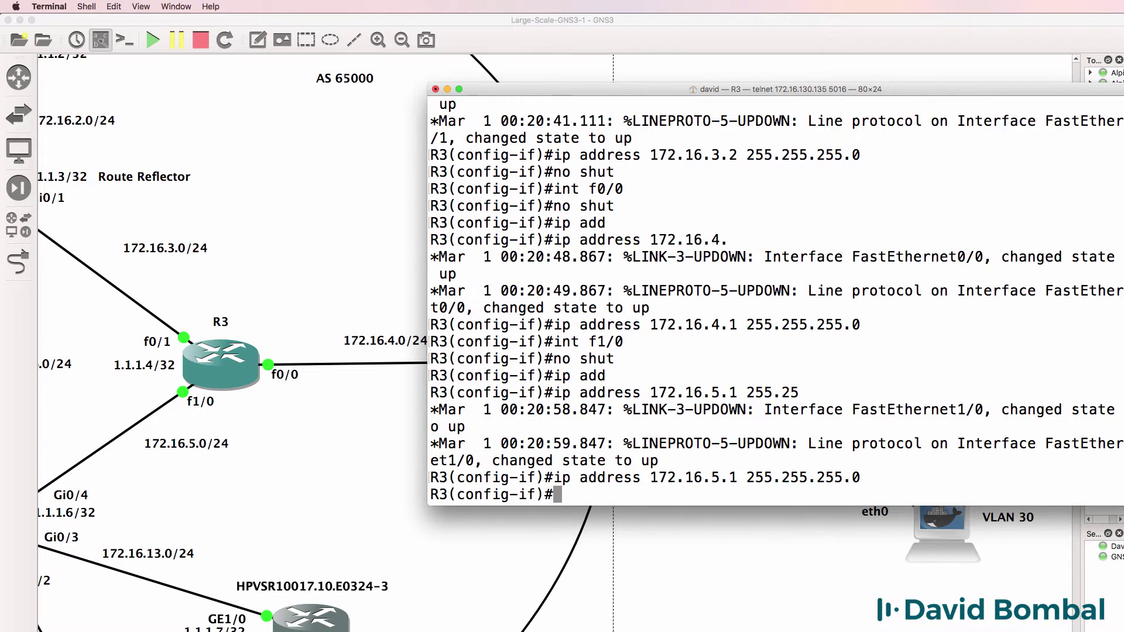
Exit configuration mode and verify R3's interface addresses and status with 'sh ip int brief'
{"action": "type", "text": "end"}
{"action": "key", "text": "Return"}
{"action": "type", "text": "sh ip int brief"}
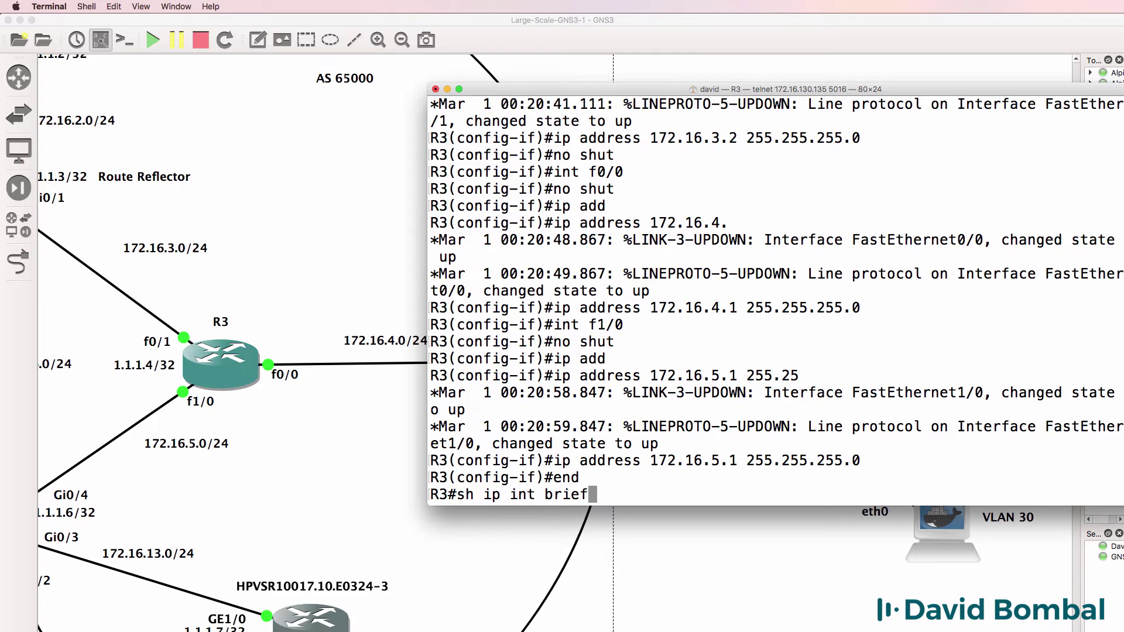
{"action": "key", "text": "Return"}
{"action": "left_click_drag", "start_coordinate": [775, 94], "coordinate": [720, 109]}
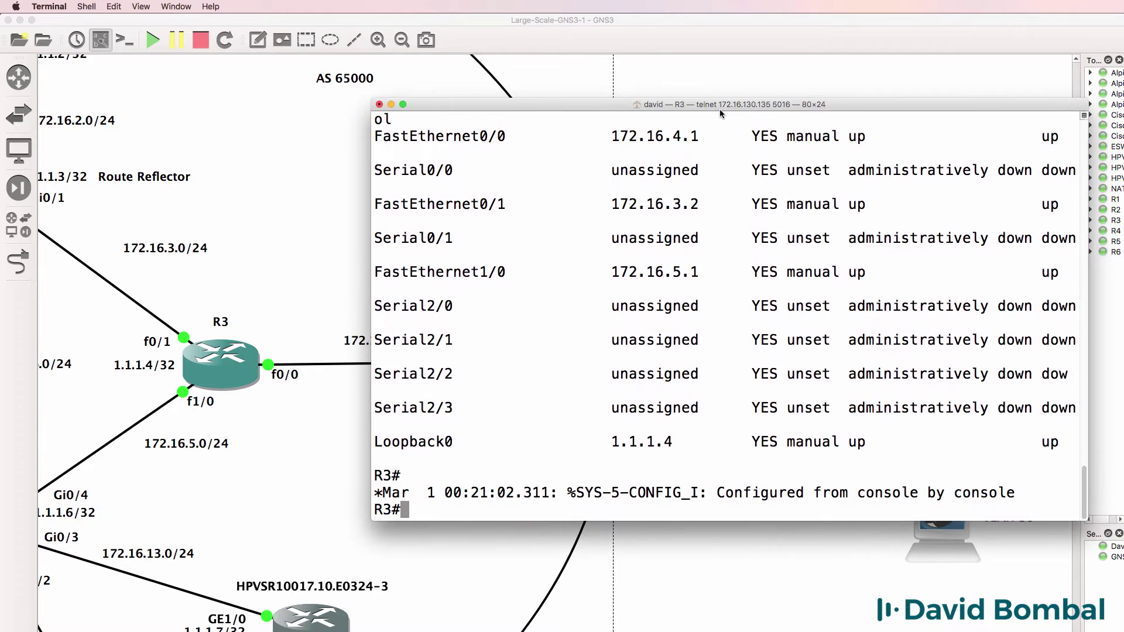
{"action": "scroll", "coordinate": [703, 367], "scroll_direction": "up", "scroll_amount": 5}
{"action": "left_click_drag", "start_coordinate": [710, 234], "coordinate": [152, 236]}
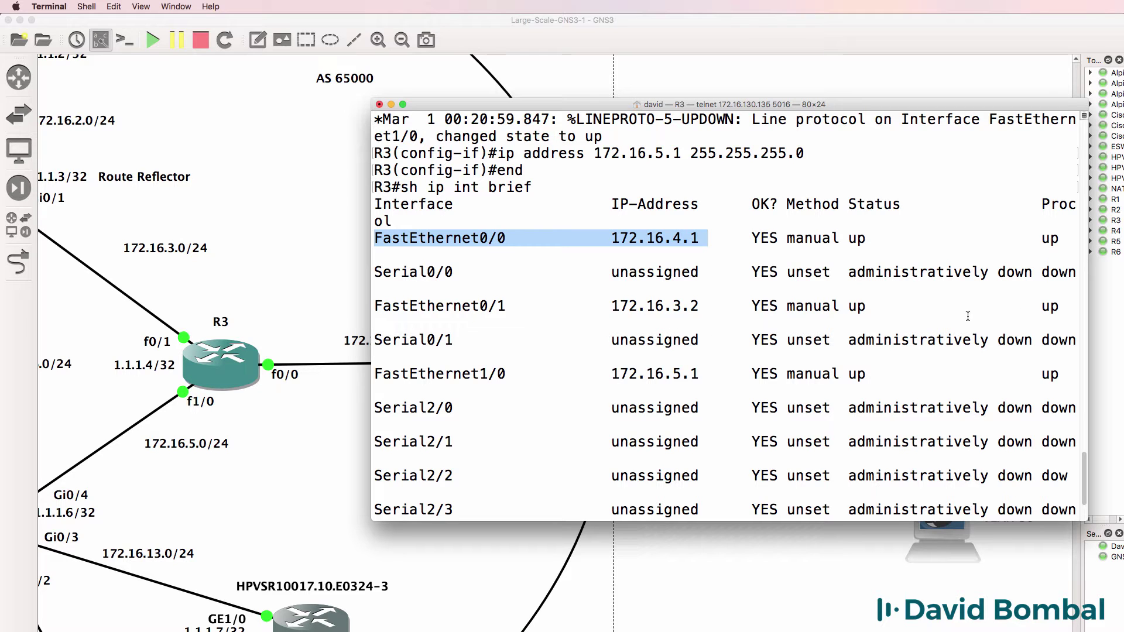
{"action": "left_click_drag", "start_coordinate": [968, 317], "coordinate": [426, 284]}
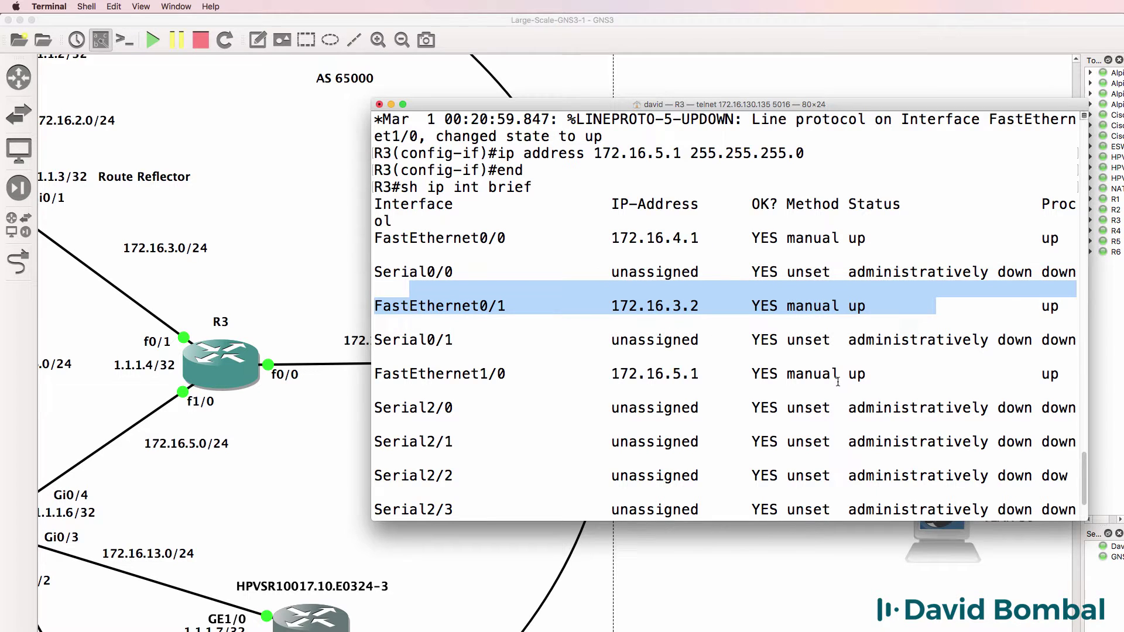
{"action": "left_click_drag", "start_coordinate": [858, 377], "coordinate": [323, 373]}
{"action": "scroll", "coordinate": [619, 342], "scroll_direction": "down", "scroll_amount": 3}
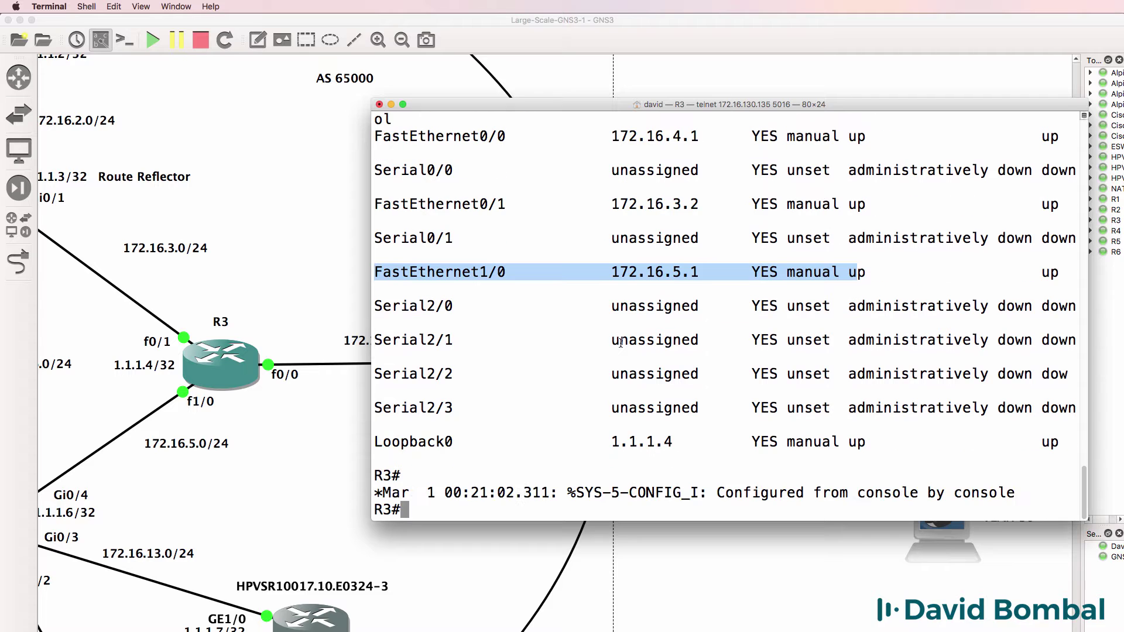
Configure OSPF process 1 with network 0.0.0.0 255.255.255.255 in area 0
{"action": "key", "text": "Return"}
{"action": "key", "text": "Return"}
{"action": "type", "text": "conf t"}
{"action": "key", "text": "Return"}
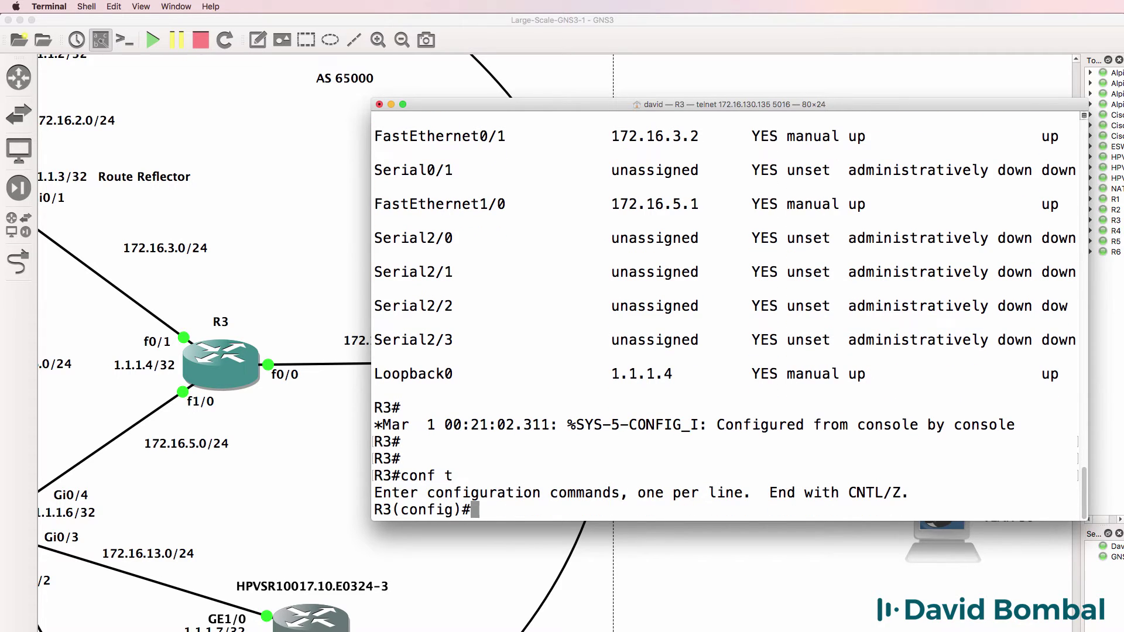
{"action": "type", "text": "router b"}
{"action": "type", "text": "spf 1"}
{"action": "key", "text": "Return"}
{"action": "type", "text": "nfig-router)#n"}
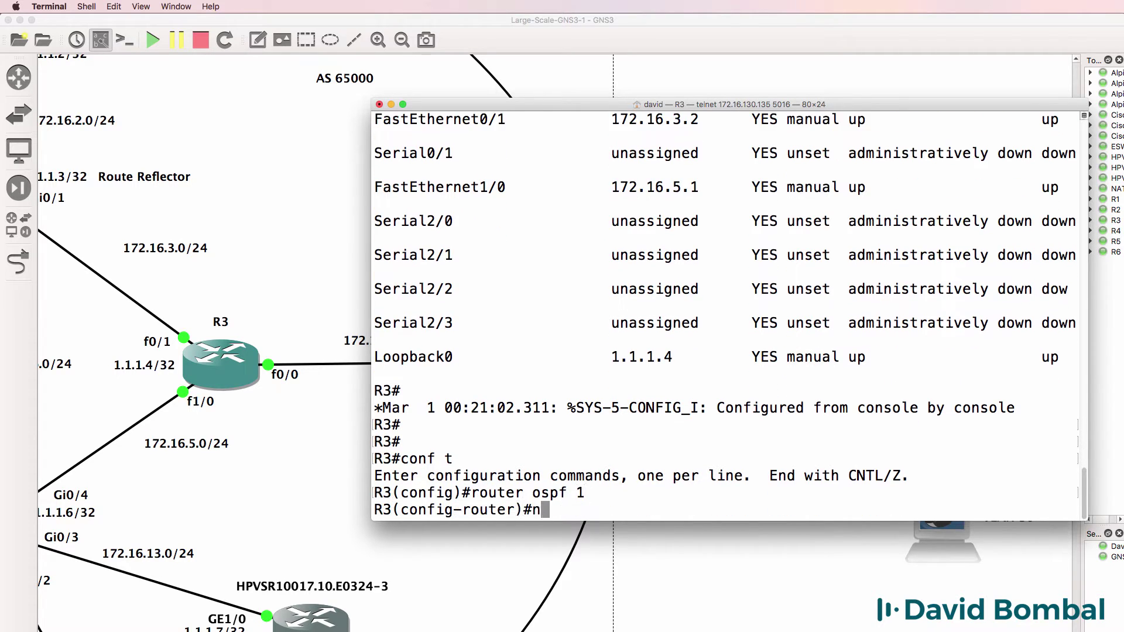
{"action": "type", "text": "et"}
{"action": "key", "text": "Tab"}
{"action": "type", "text": "0.0.0.0 255.25.5"}
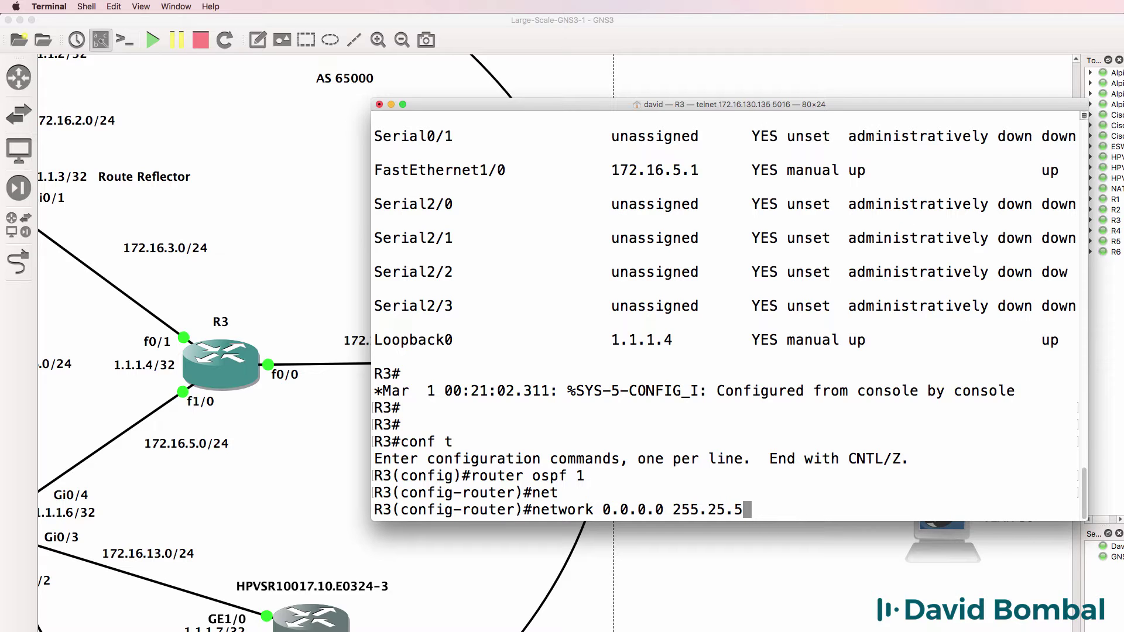
{"action": "type", "text": "255.2.255.255 area 0"}
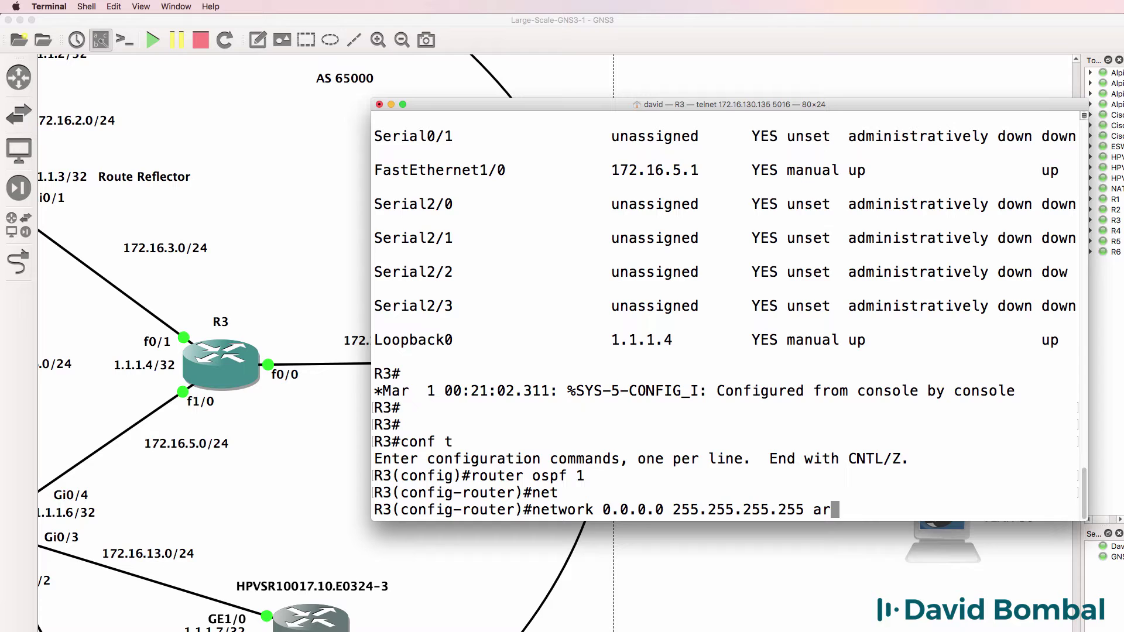
{"action": "key", "text": "Return"}
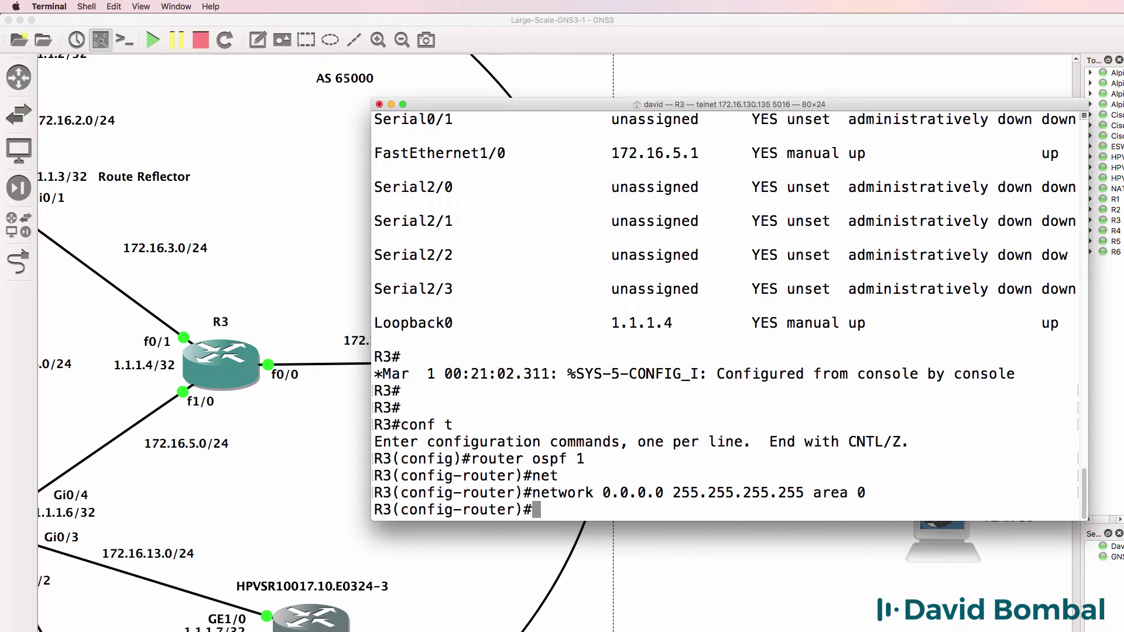
Exit configuration mode and recheck R3's routing table until the OSPF routes appear
{"action": "type", "text": "end"}
{"action": "key", "text": "Return"}
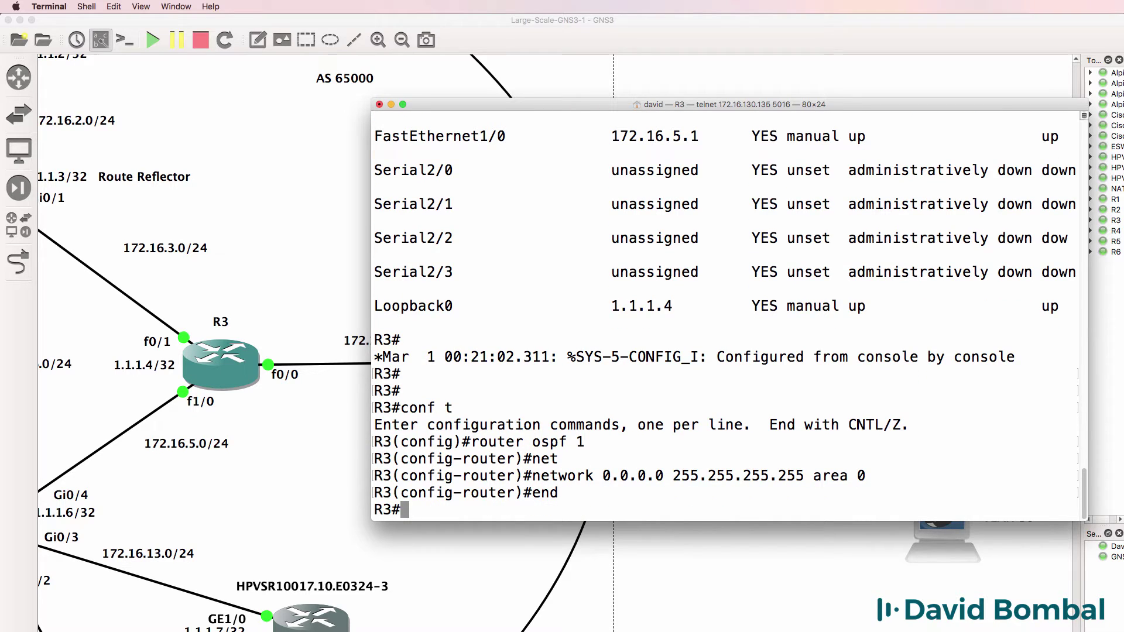
{"action": "type", "text": "sh ip route"}
{"action": "key", "text": "Return"}
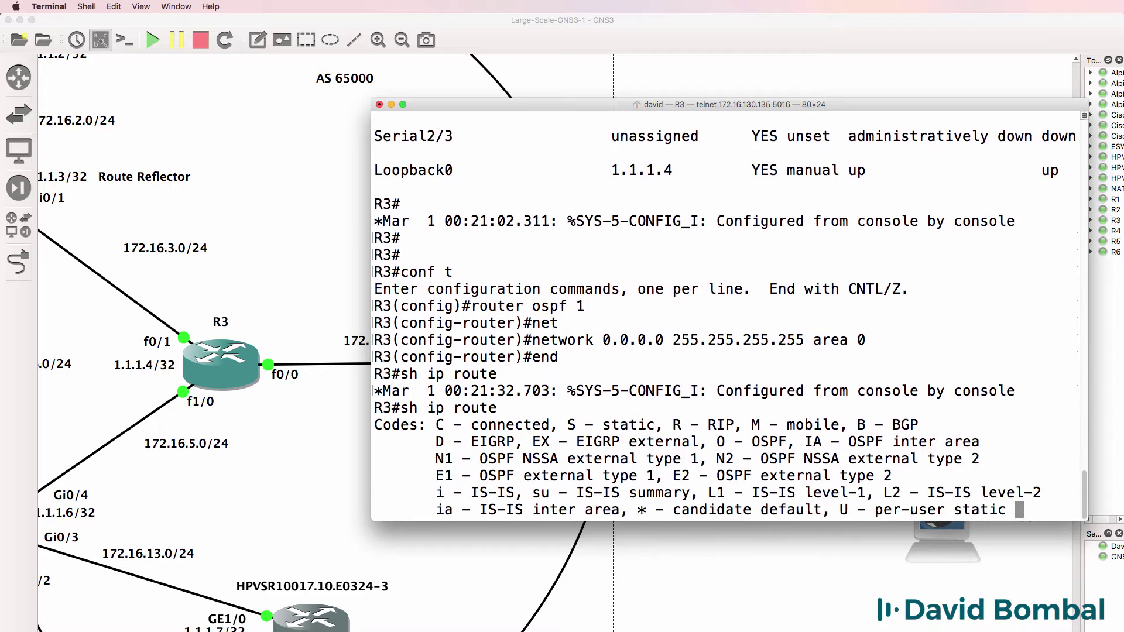
{"action": "type", "text": "sh ip route"}
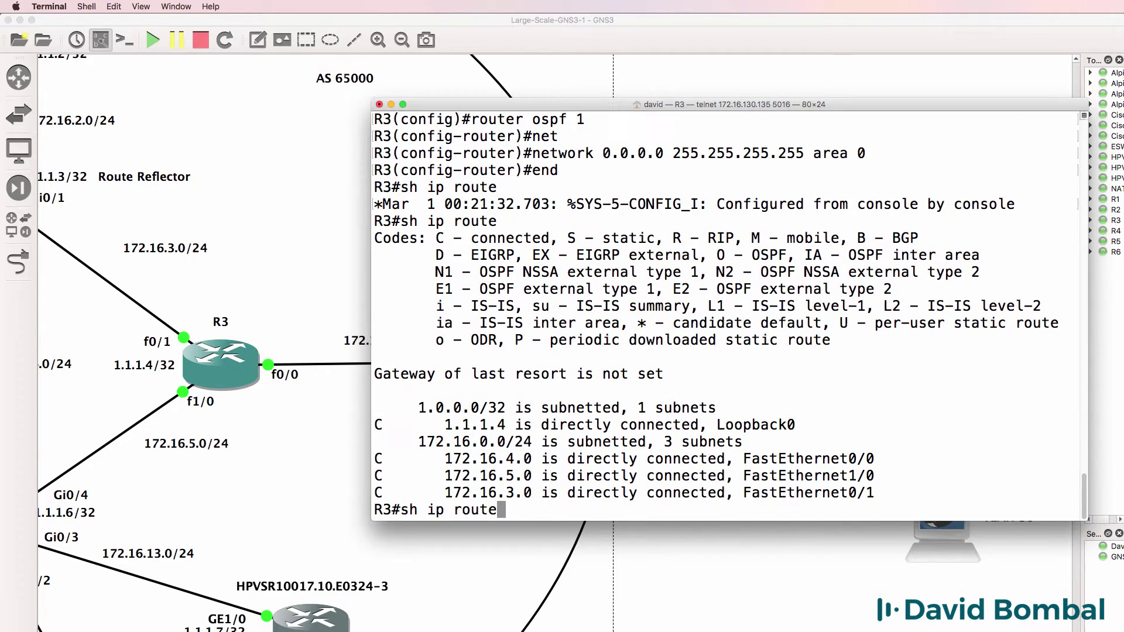
{"action": "key", "text": "Return"}
{"action": "key", "text": "Up"}
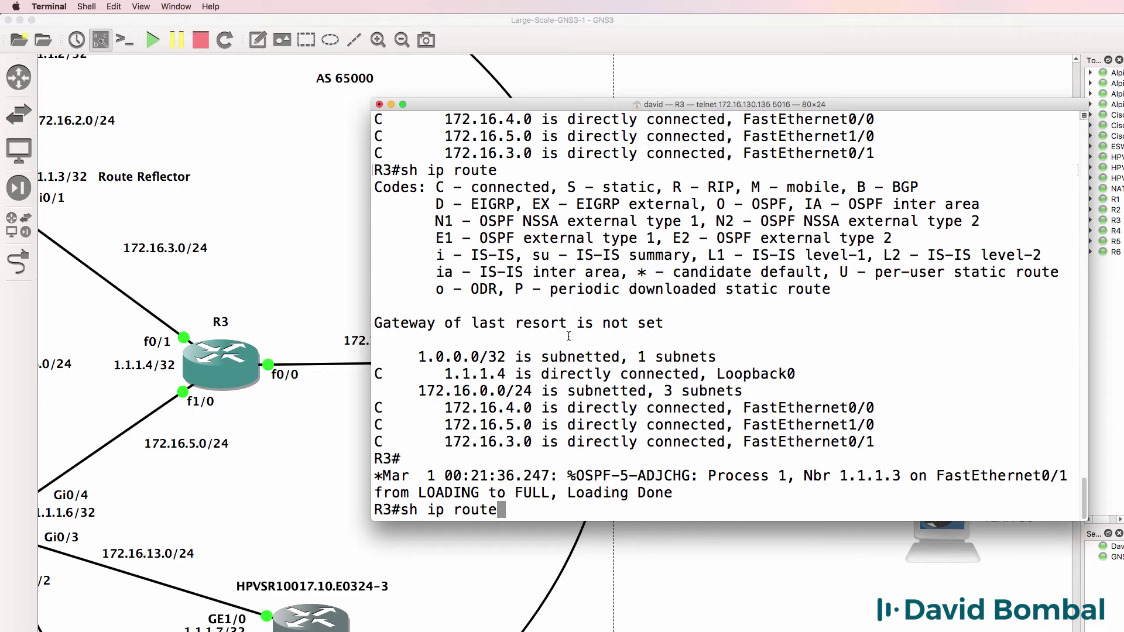
{"action": "left_click_drag", "start_coordinate": [674, 487], "coordinate": [338, 476]}
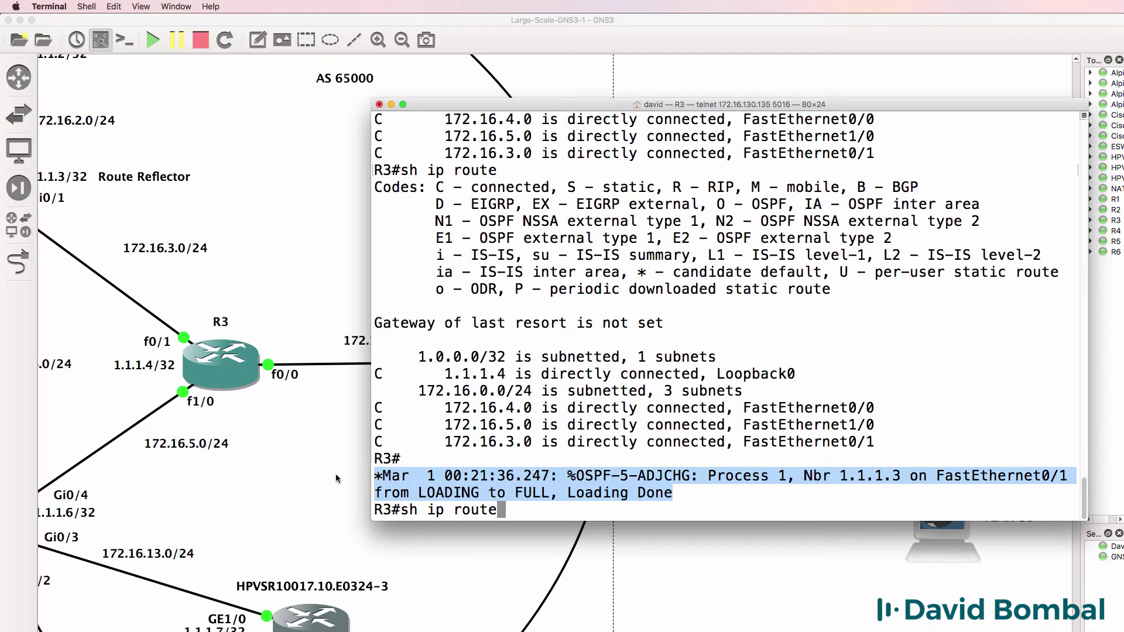
{"action": "key", "text": "Return"}
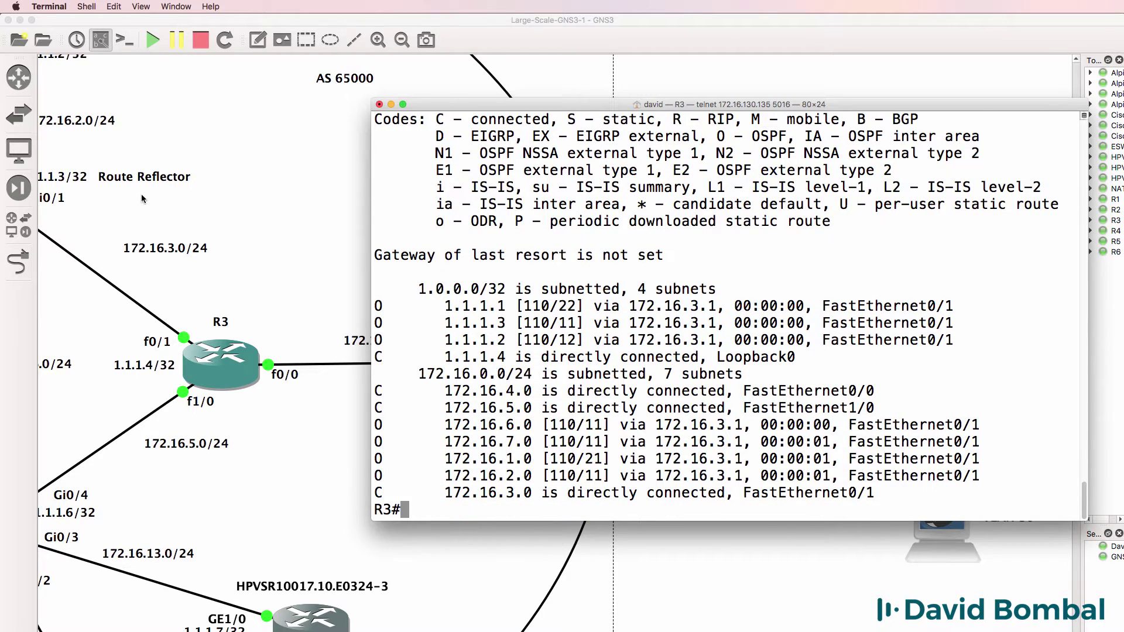
Ping 1.1.1.1, 1.1.1.2 and 1.1.1.3 from R3, then save the configuration with wr
{"action": "type", "text": "pign 1."}
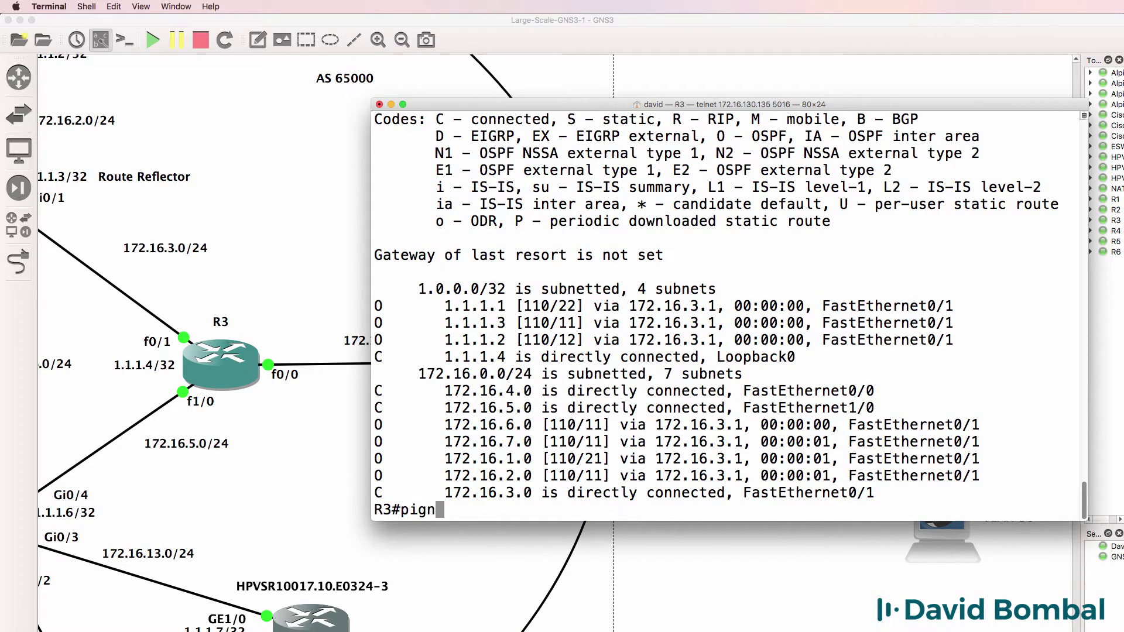
{"action": "key", "text": "BackSpace"}
{"action": "key", "text": "BackSpace"}
{"action": "key", "text": "BackSpace"}
{"action": "key", "text": "BackSpace"}
{"action": "key", "text": "BackSpace"}
{"action": "type", "text": "ng 1.1.1.1"}
{"action": "key", "text": "Return"}
{"action": "type", "text": "ping 1."}
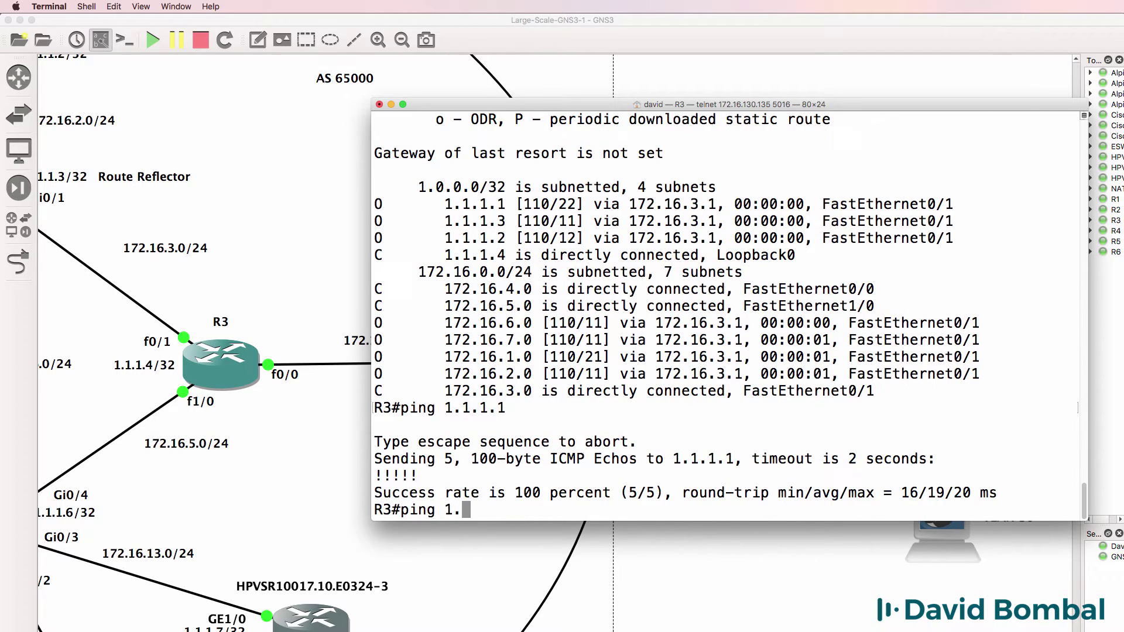
{"action": "type", "text": "1.1.1"}
{"action": "key", "text": "BackSpace"}
{"action": "key", "text": "BackSpace"}
{"action": "type", "text": "1.2"}
{"action": "key", "text": "Return"}
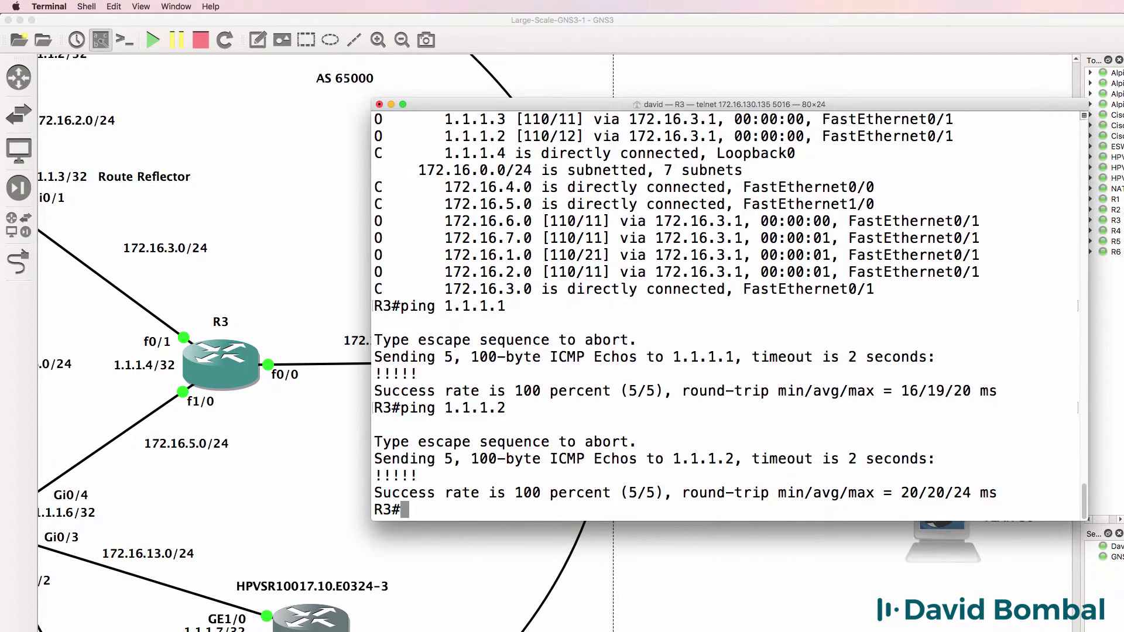
{"action": "type", "text": "ping 1.1.3"}
{"action": "key", "text": "BackSpace"}
{"action": "type", "text": "1.3"}
{"action": "key", "text": "Return"}
{"action": "type", "text": "wr"}
{"action": "key", "text": "Return"}
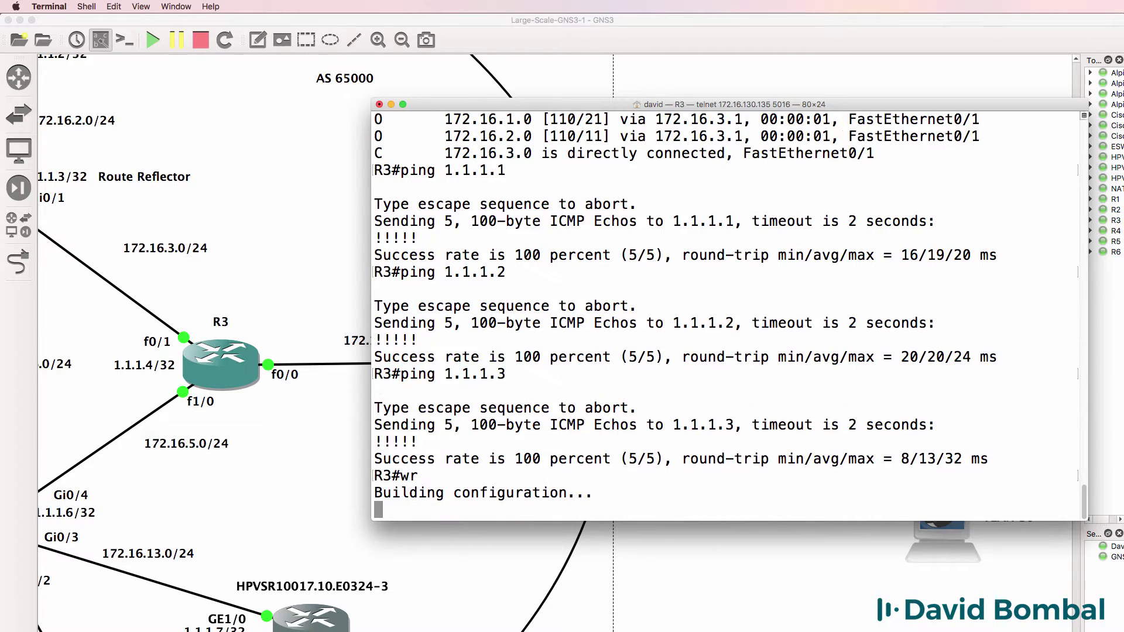
Start BGP AS 65000 on R3 and add neighbor 1.1.1.3 with remote-as 65000
{"action": "type", "text": "conf t"}
{"action": "key", "text": "Return"}
{"action": "type", "text": "ro"}
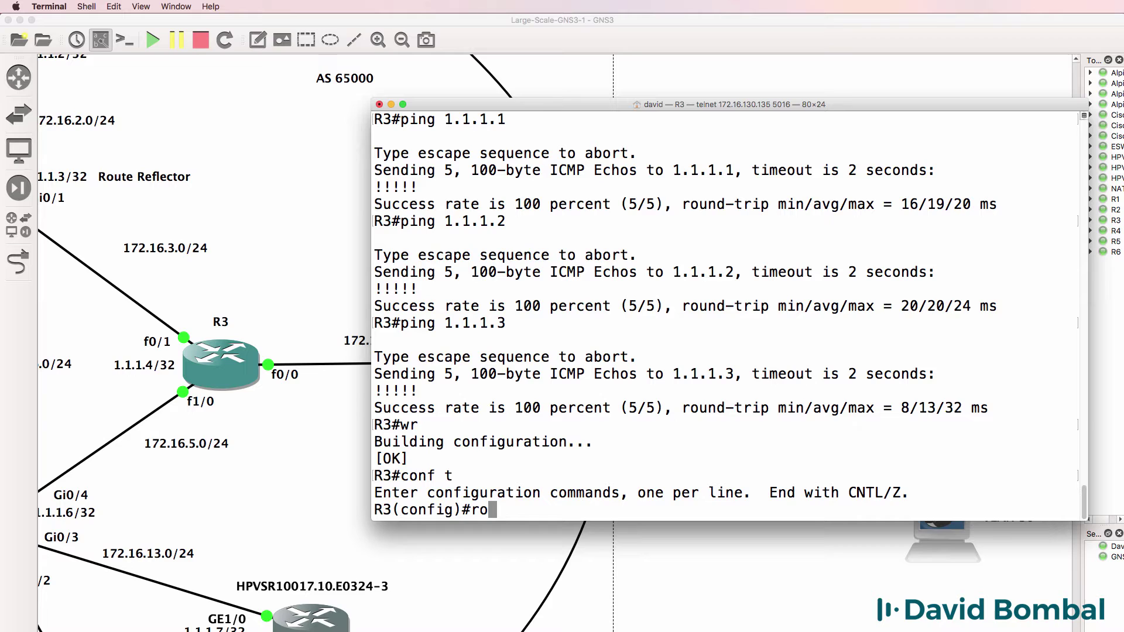
{"action": "type", "text": "uter bgp"}
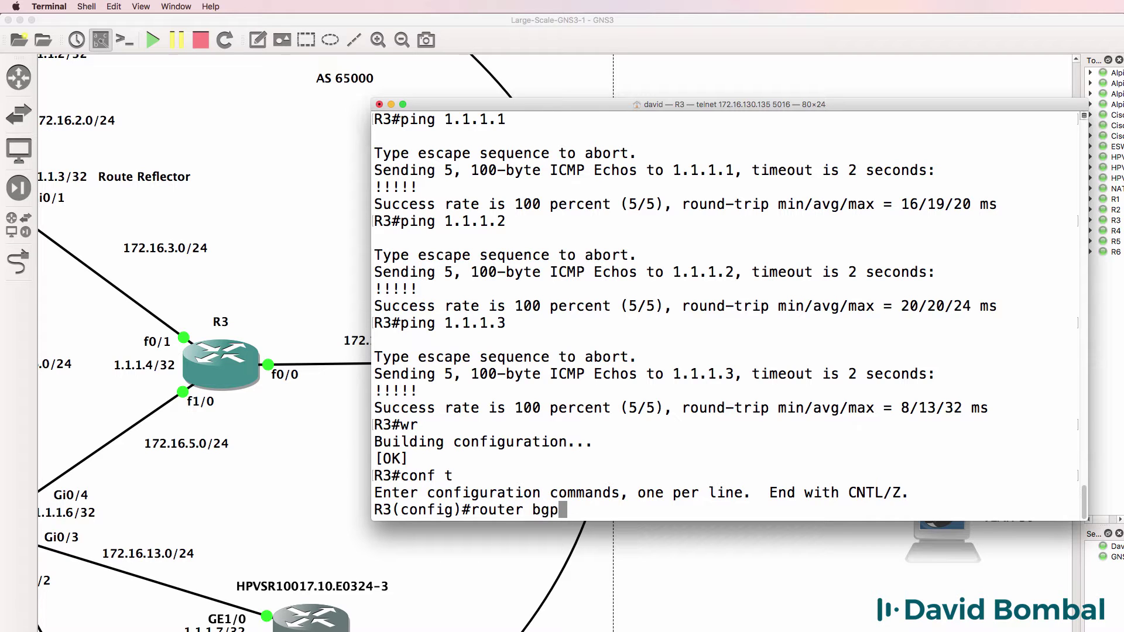
{"action": "type", "text": " 65000"}
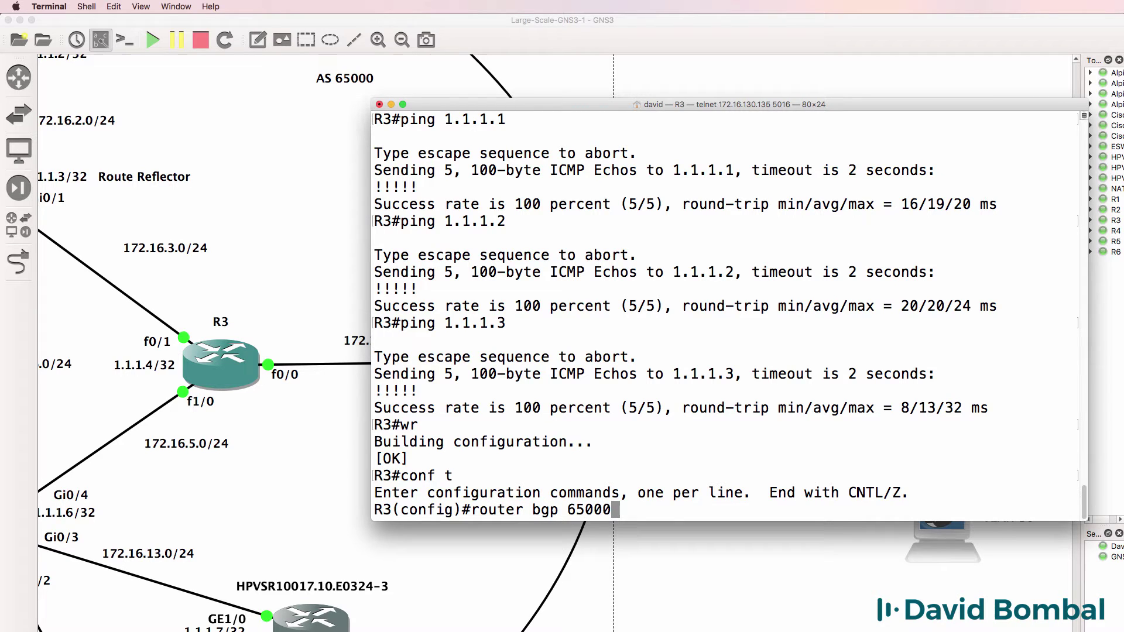
{"action": "key", "text": "Return"}
{"action": "type", "text": "ne"}
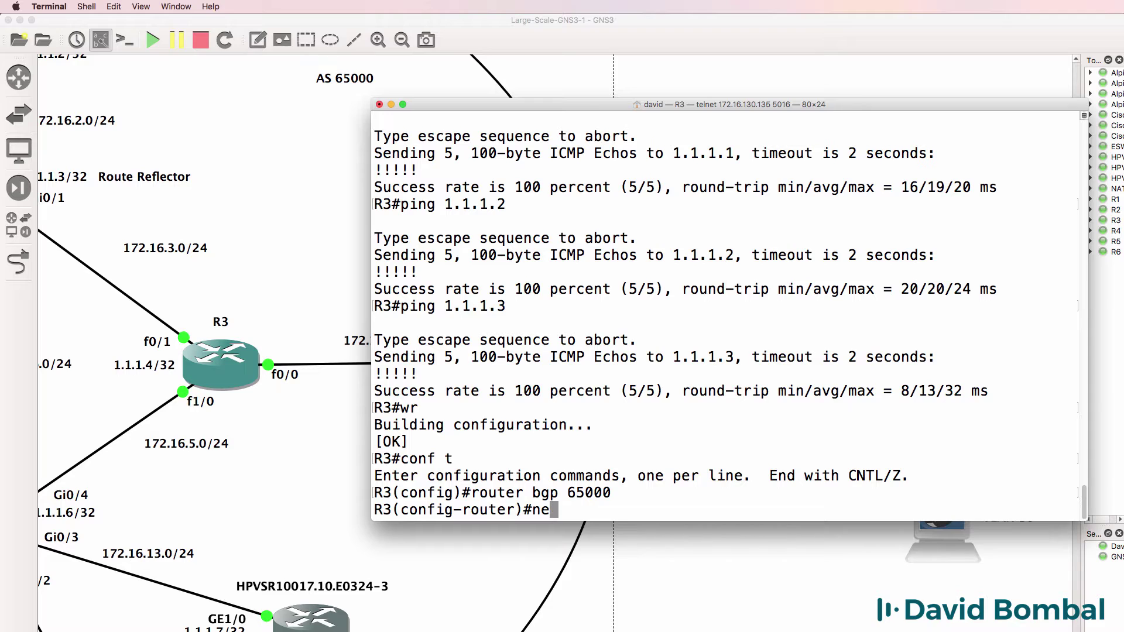
{"action": "type", "text": "ti"}
{"action": "key", "text": "Tab"}
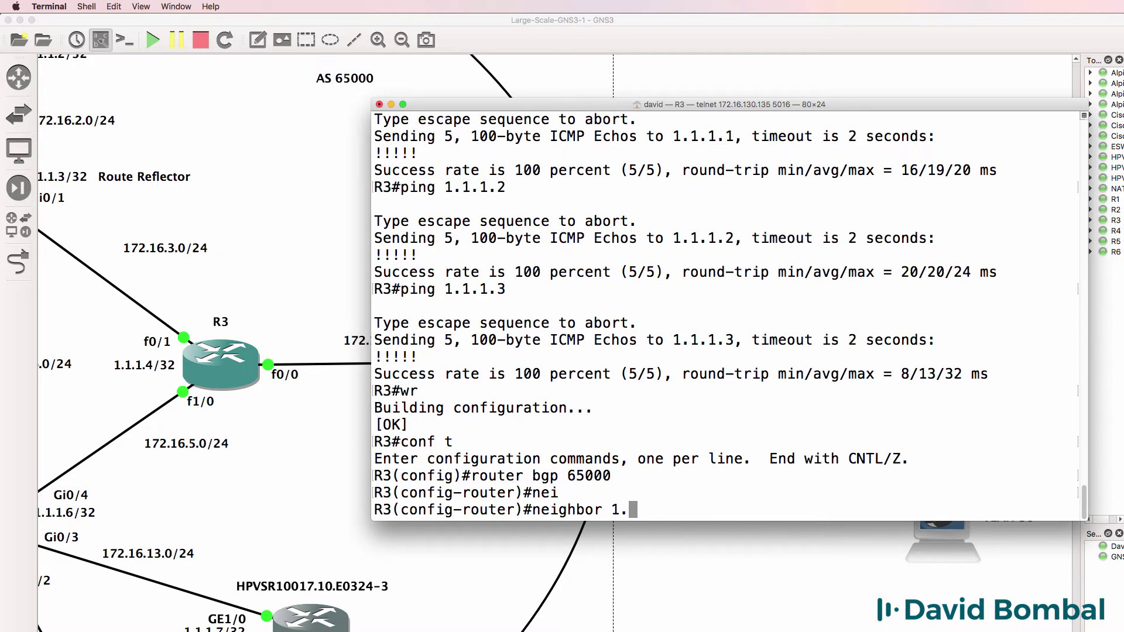
{"action": "type", "text": "1.1.1.3 remo"}
{"action": "key", "text": "Tab"}
{"action": "type", "text": "t"}
{"action": "key", "text": "Tab"}
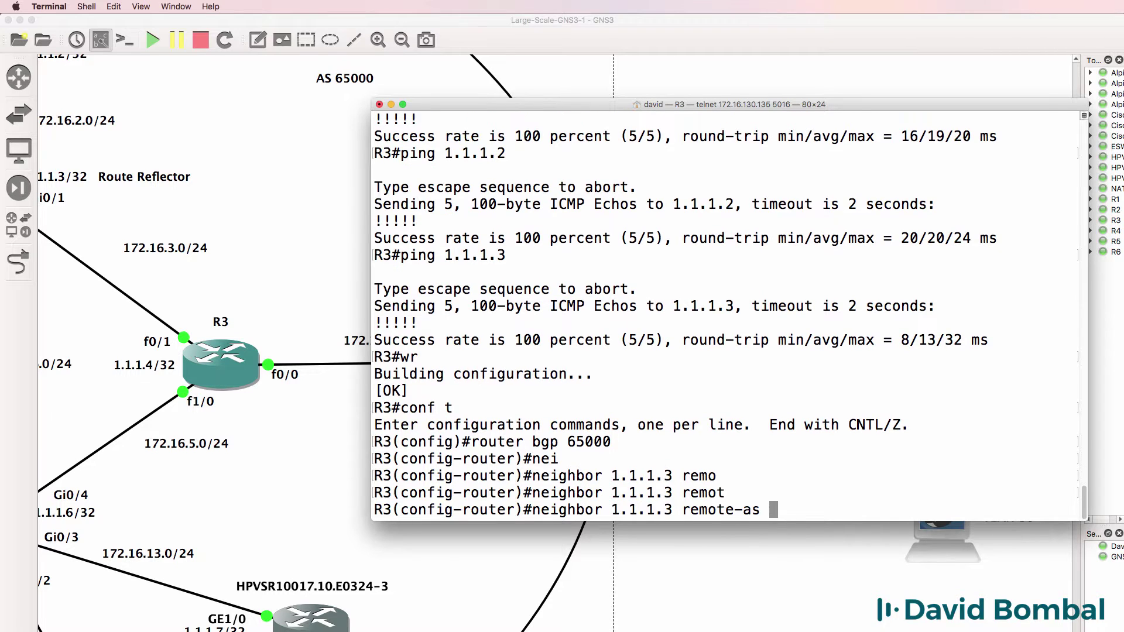
{"action": "type", "text": "65000"}
{"action": "key", "text": "Return"}
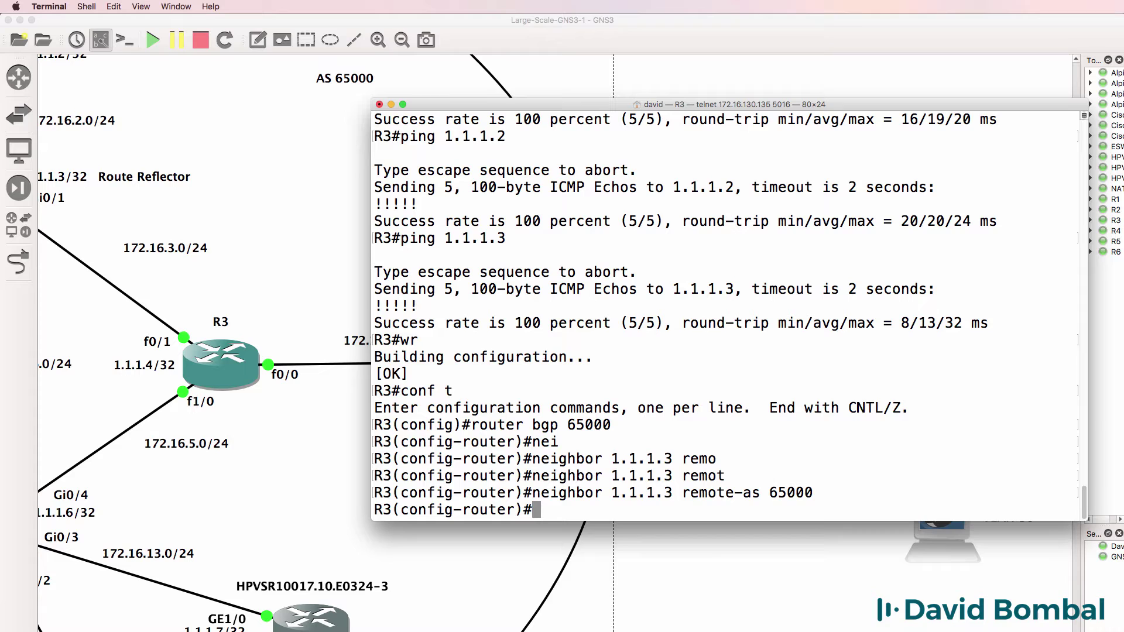
Set neighbor 1.1.1.3's update-source to Loopback0, exit configuration mode and save with wr
{"action": "type", "text": "n"}
{"action": "key", "text": "Up"}
{"action": "key", "text": "BackSpace"}
{"action": "key", "text": "BackSpace"}
{"action": "key", "text": "BackSpace"}
{"action": "key", "text": "BackSpace"}
{"action": "key", "text": "BackSpace"}
{"action": "key", "text": "BackSpace"}
{"action": "key", "text": "BackSpace"}
{"action": "key", "text": "BackSpace"}
{"action": "key", "text": "BackSpace"}
{"action": "key", "text": "BackSpace"}
{"action": "key", "text": "BackSpace"}
{"action": "key", "text": "BackSpace"}
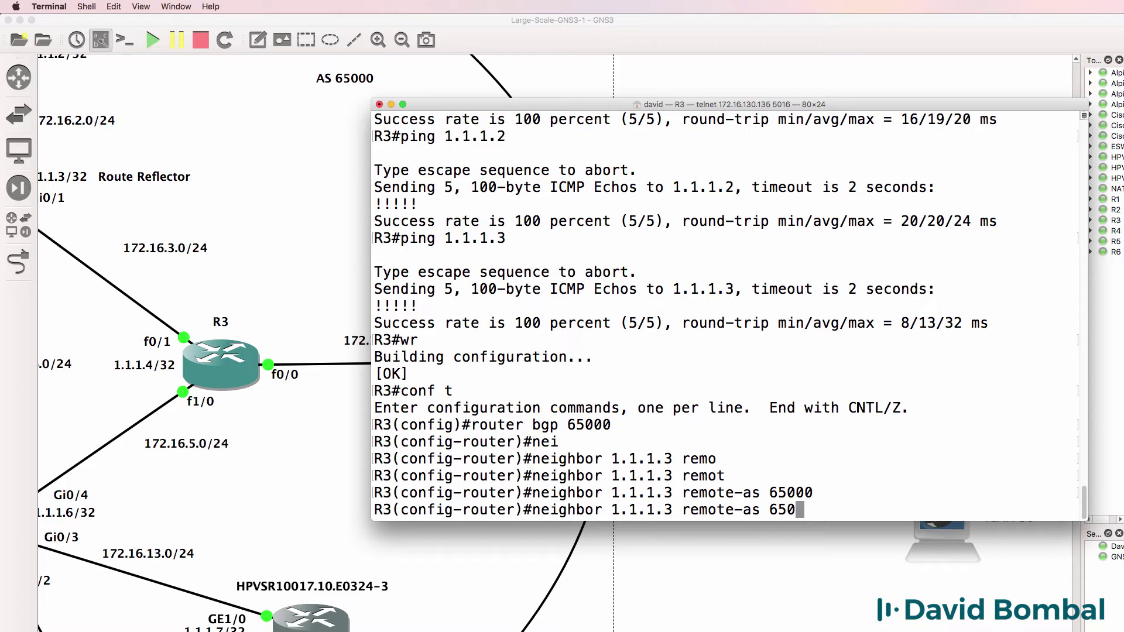
{"action": "key", "text": "BackSpace"}
{"action": "key", "text": "BackSpace"}
{"action": "key", "text": "BackSpace"}
{"action": "type", "text": "ip"}
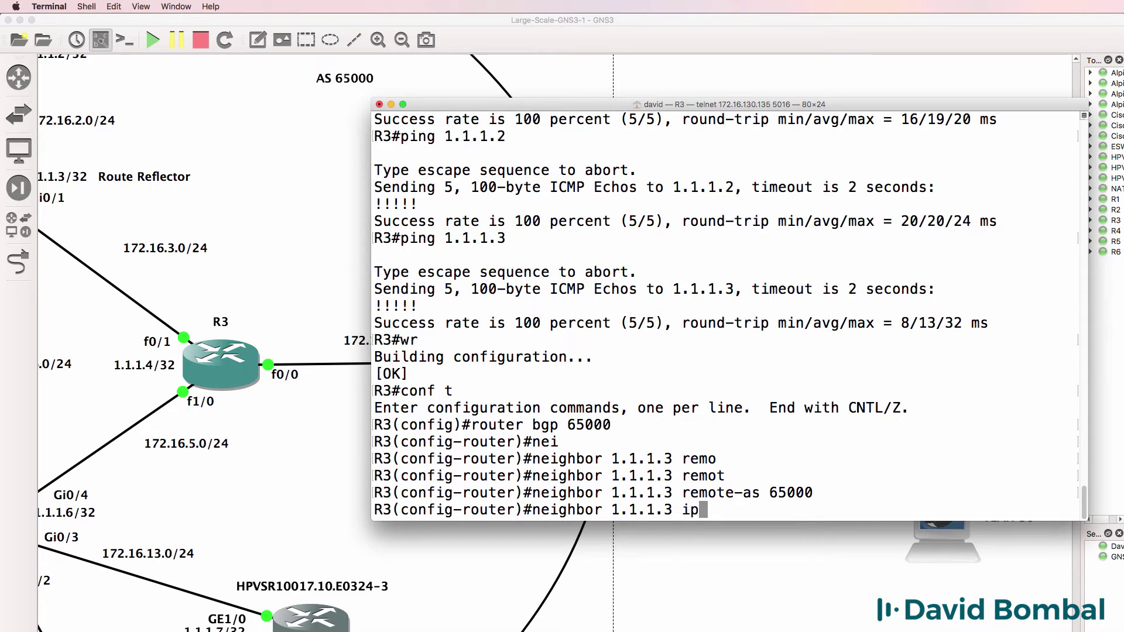
{"action": "key", "text": "BackSpace"}
{"action": "key", "text": "BackSpace"}
{"action": "type", "text": "up"}
{"action": "key", "text": "Tab"}
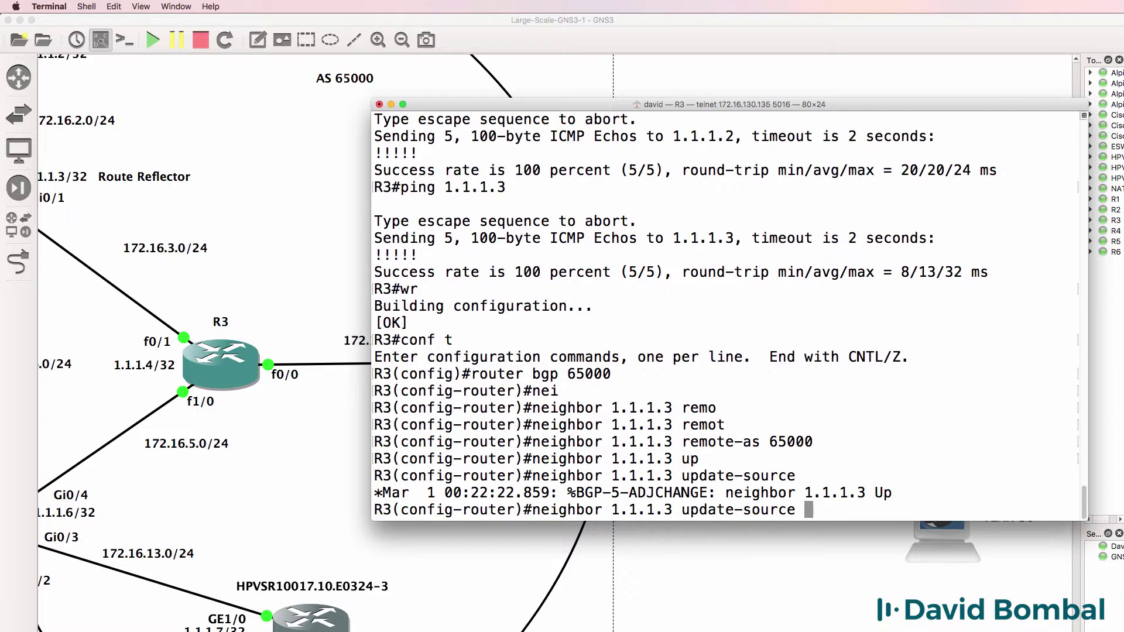
{"action": "type", "text": "lo"}
{"action": "key", "text": "Tab"}
{"action": "type", "text": "0"}
{"action": "key", "text": "Return"}
{"action": "type", "text": "end"}
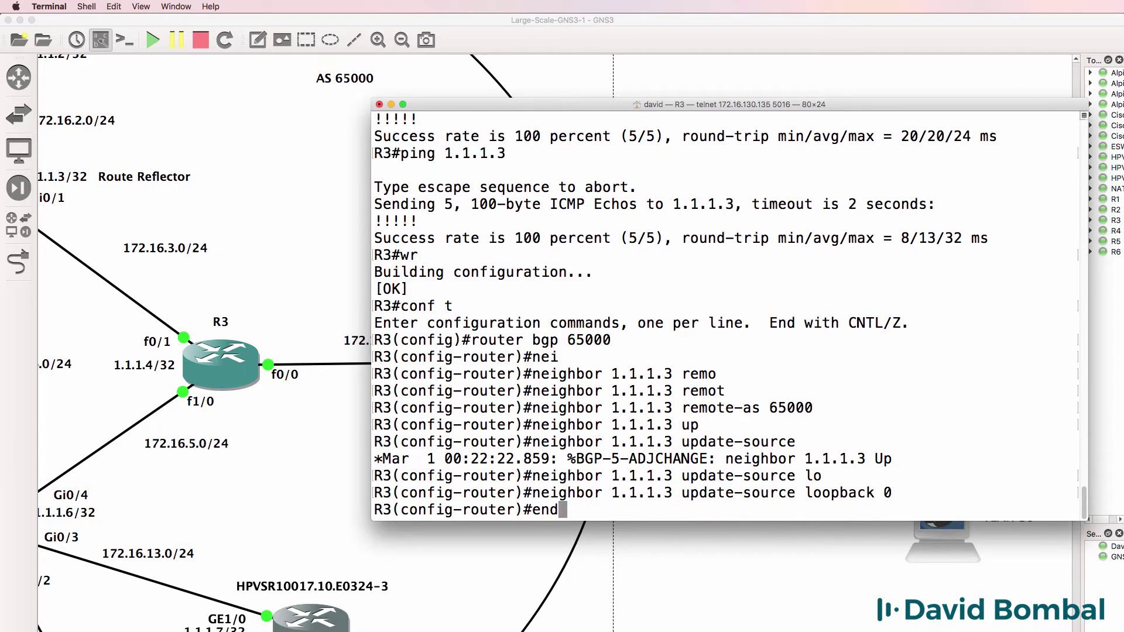
{"action": "key", "text": "Return"}
{"action": "type", "text": "wr"}
{"action": "key", "text": "Return"}
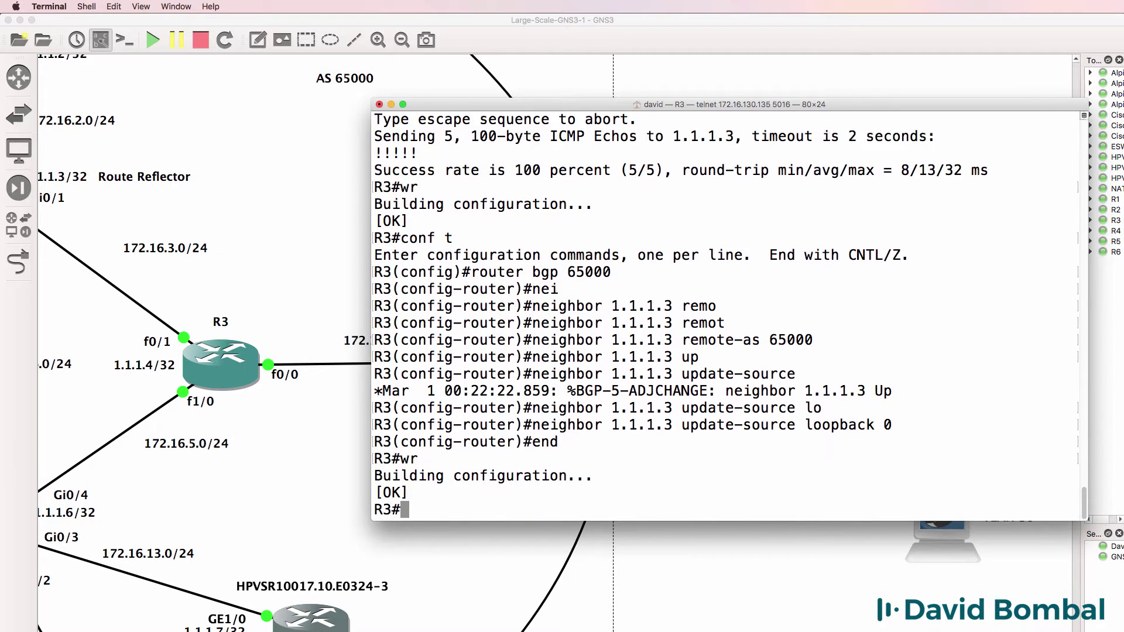
Check R3's BGP neighbor summary and its IP routing table
{"action": "key", "text": "Return"}
{"action": "key", "text": "Return"}
{"action": "key", "text": "Return"}
{"action": "type", "text": "sh "}
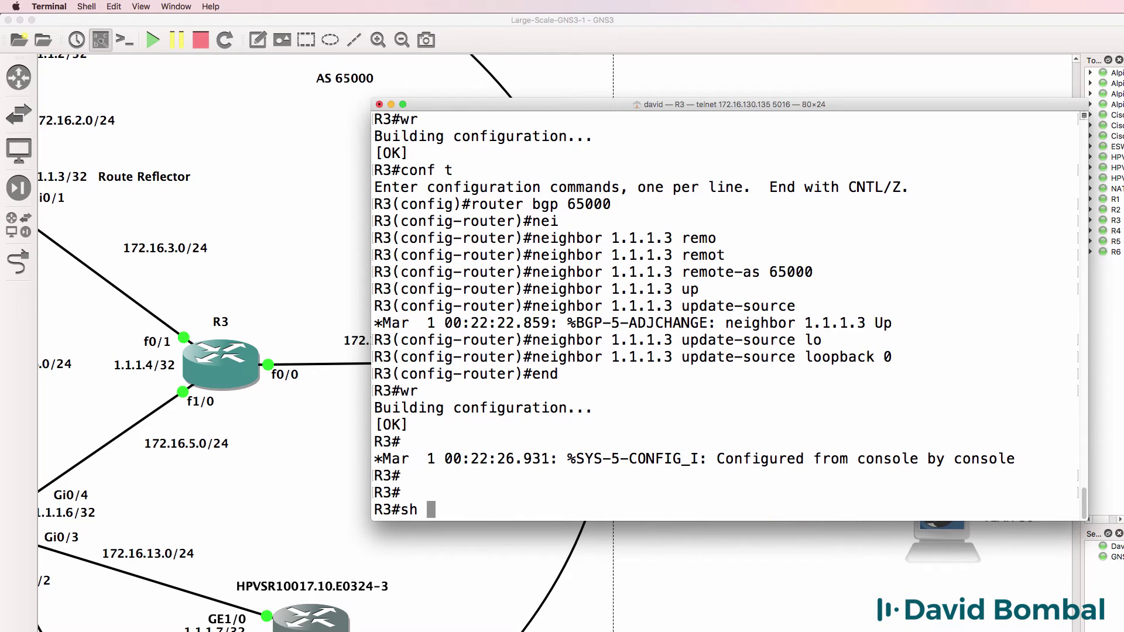
{"action": "type", "text": "ip bgp sum"}
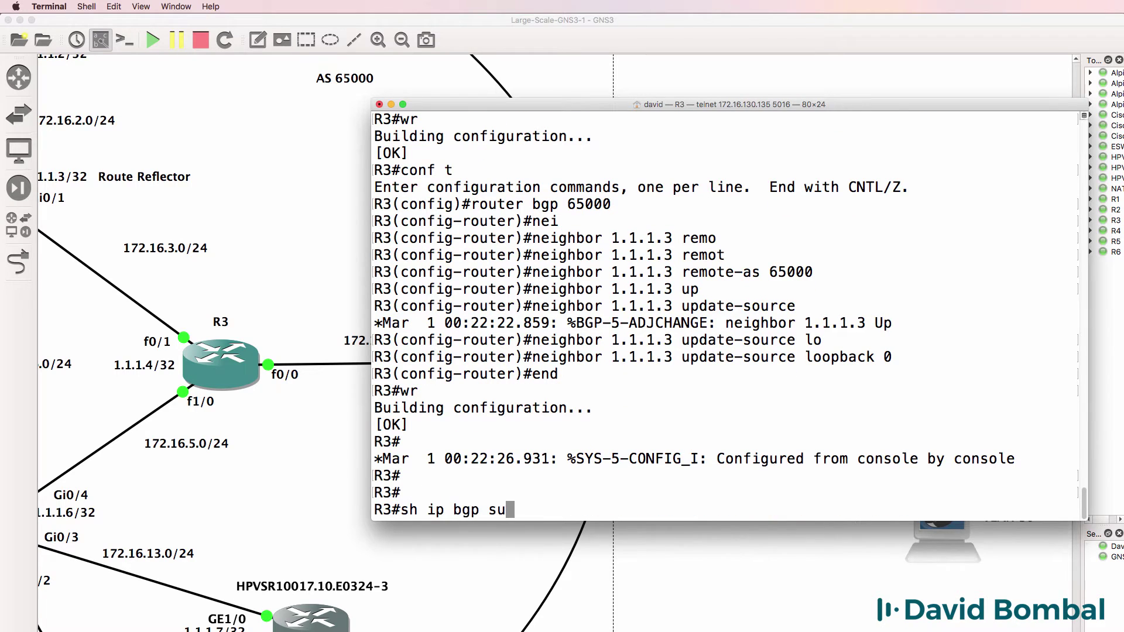
{"action": "key", "text": "Return"}
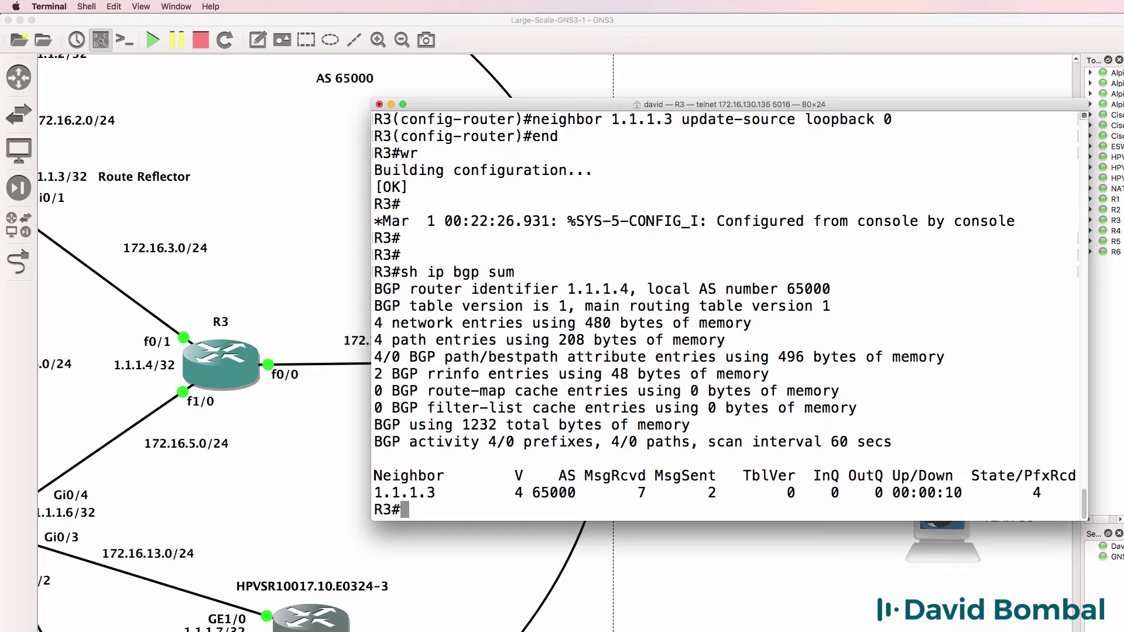
{"action": "type", "text": "sh ip route"}
{"action": "key", "text": "Return"}
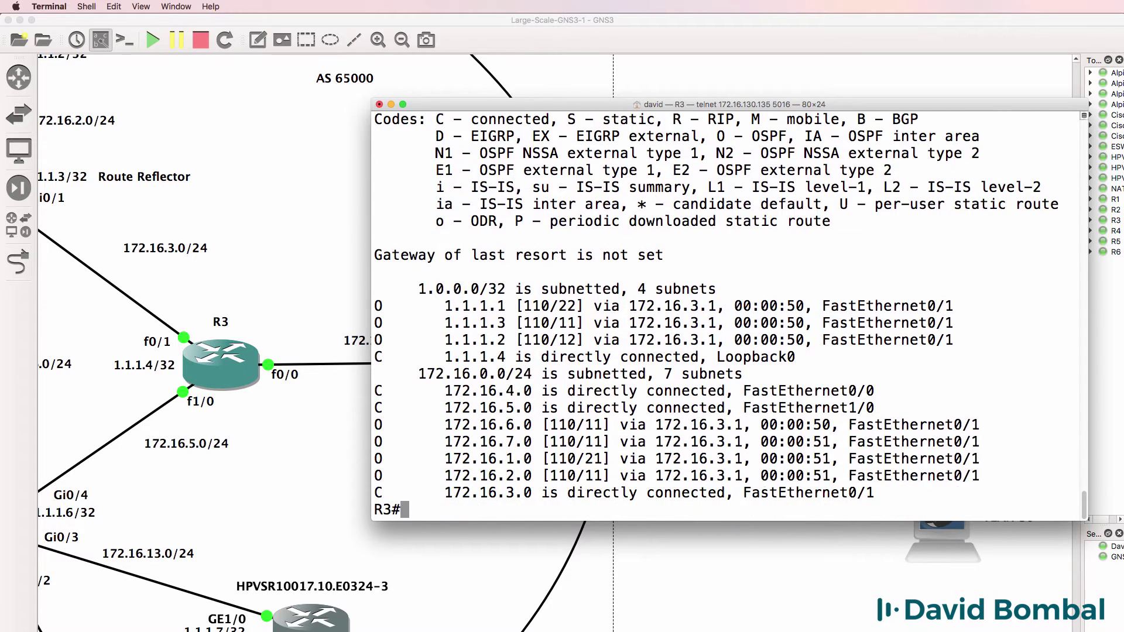
List R3's BGP table and highlight the 1.1.1.1/32 and 0.0.0.0 entries
{"action": "type", "text": "sh ip bgp"}
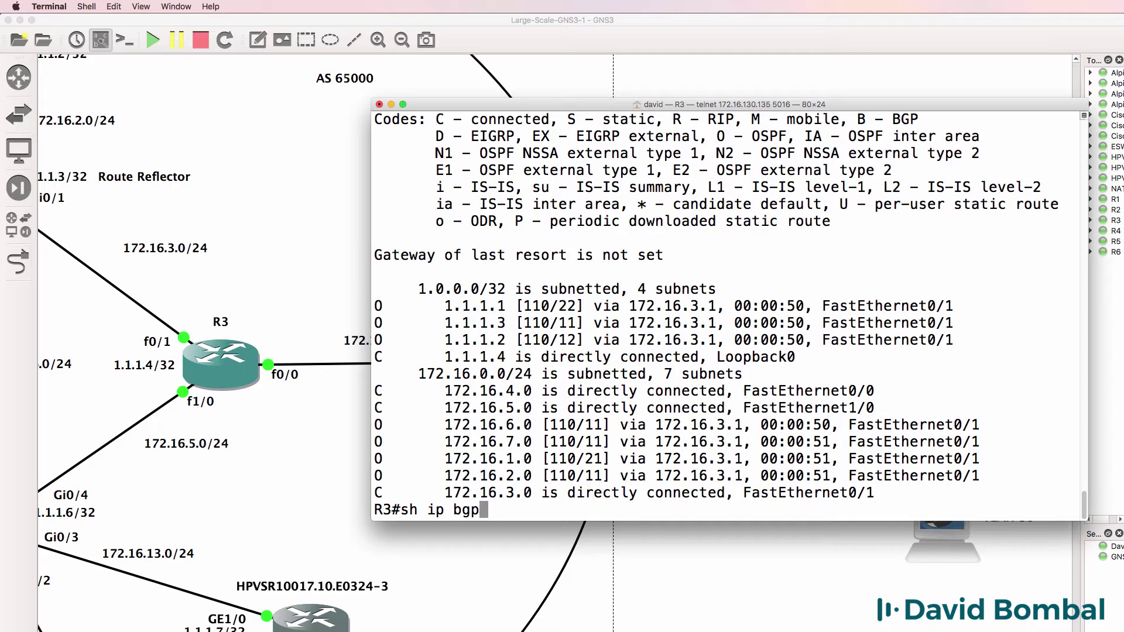
{"action": "key", "text": "Return"}
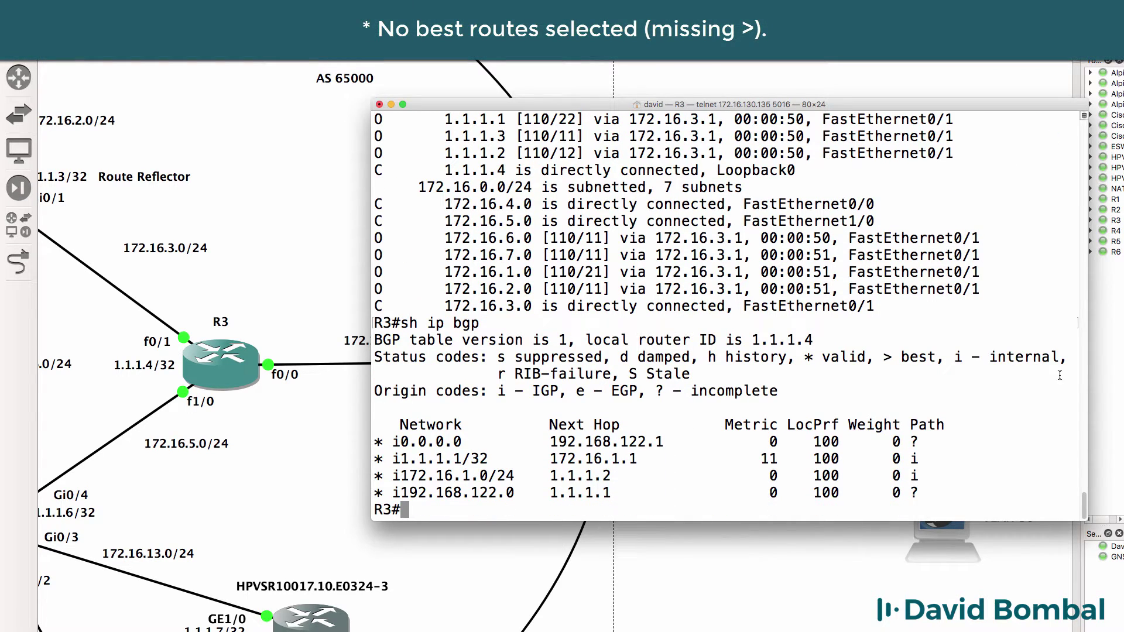
{"action": "left_click_drag", "start_coordinate": [514, 459], "coordinate": [371, 459]}
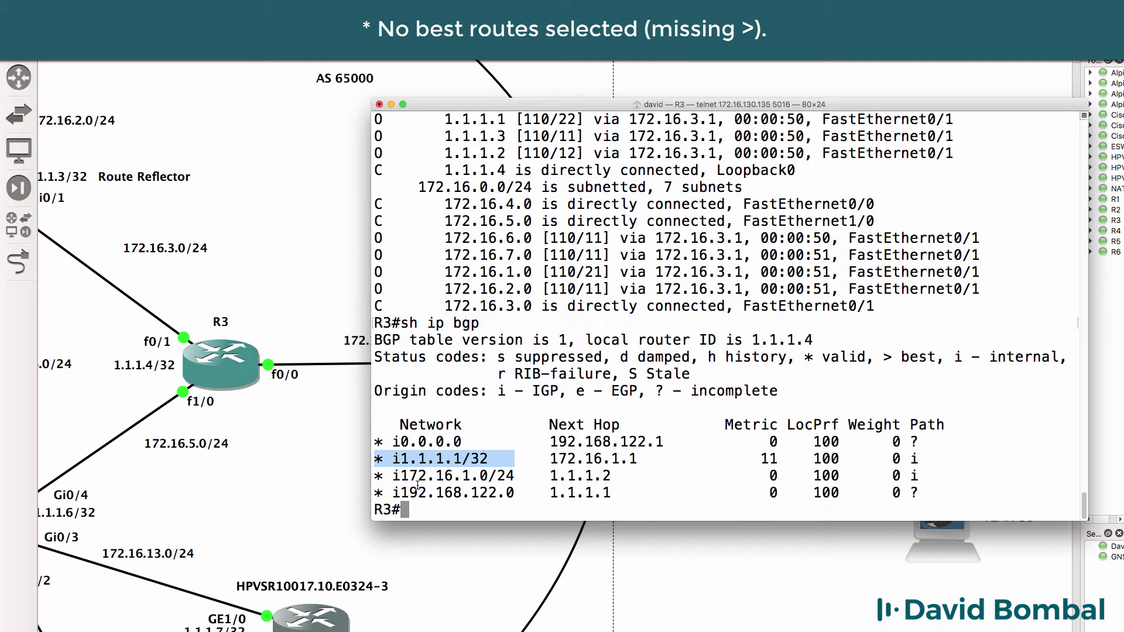
{"action": "type", "text": "ping 1"}
{"action": "key", "text": "BackSpace"}
{"action": "key", "text": "BackSpace"}
{"action": "key", "text": "BackSpace"}
{"action": "key", "text": "BackSpace"}
{"action": "key", "text": "BackSpace"}
{"action": "key", "text": "BackSpace"}
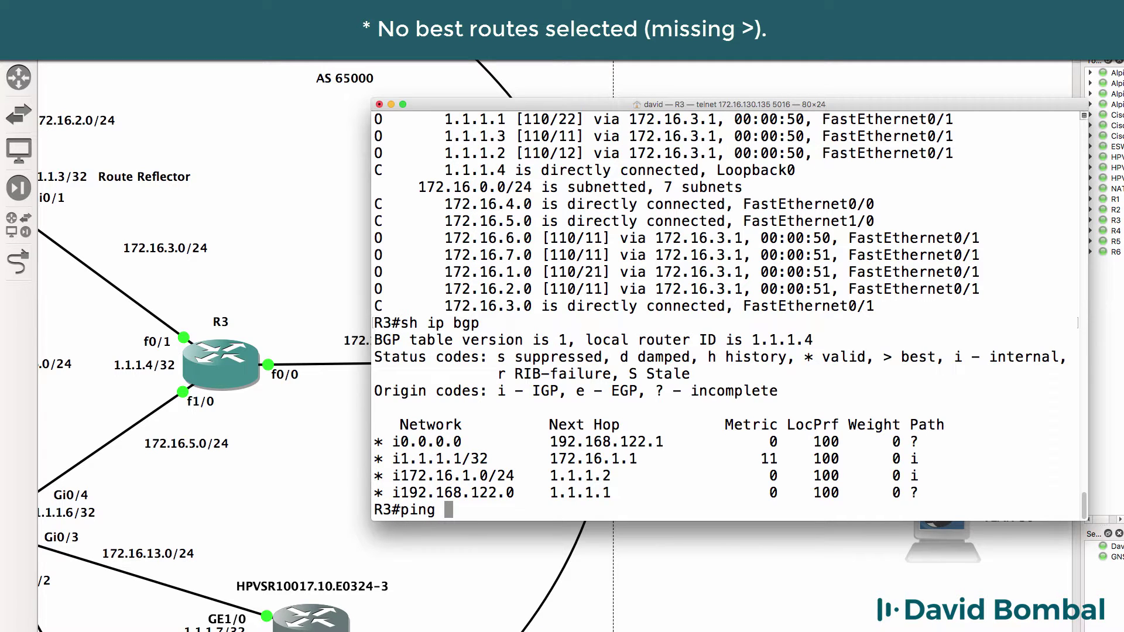
{"action": "left_click_drag", "start_coordinate": [478, 442], "coordinate": [370, 443]}
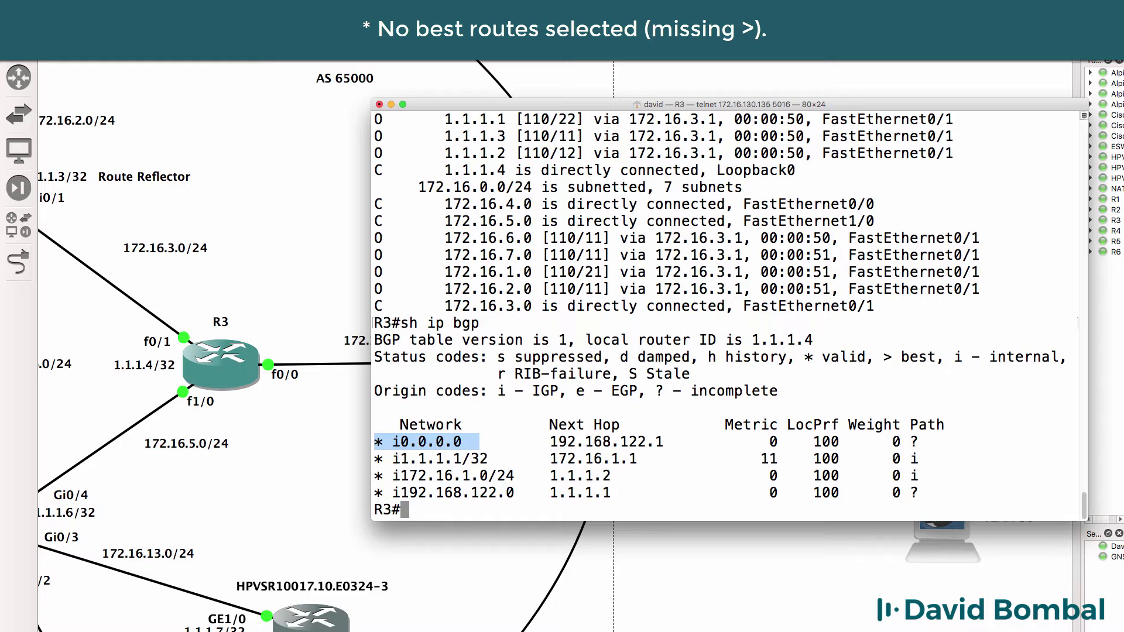
Enable ip domain-lookup on R3 and set 8.8.8.8 as its name server
{"action": "type", "text": "conf t"}
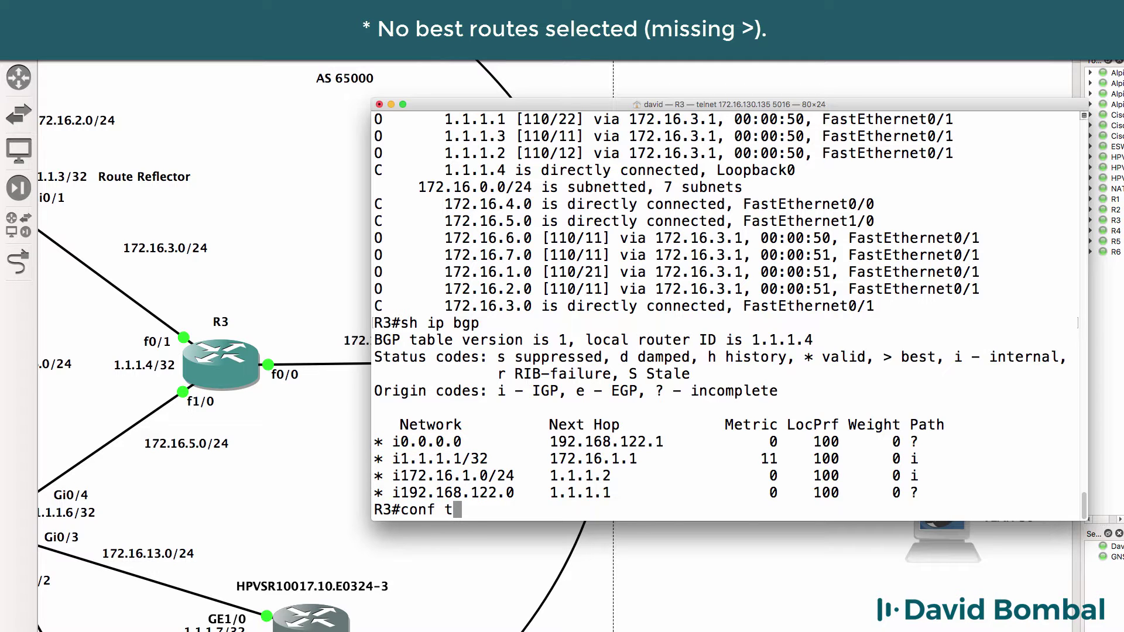
{"action": "key", "text": "Return"}
{"action": "type", "text": "ip domain"}
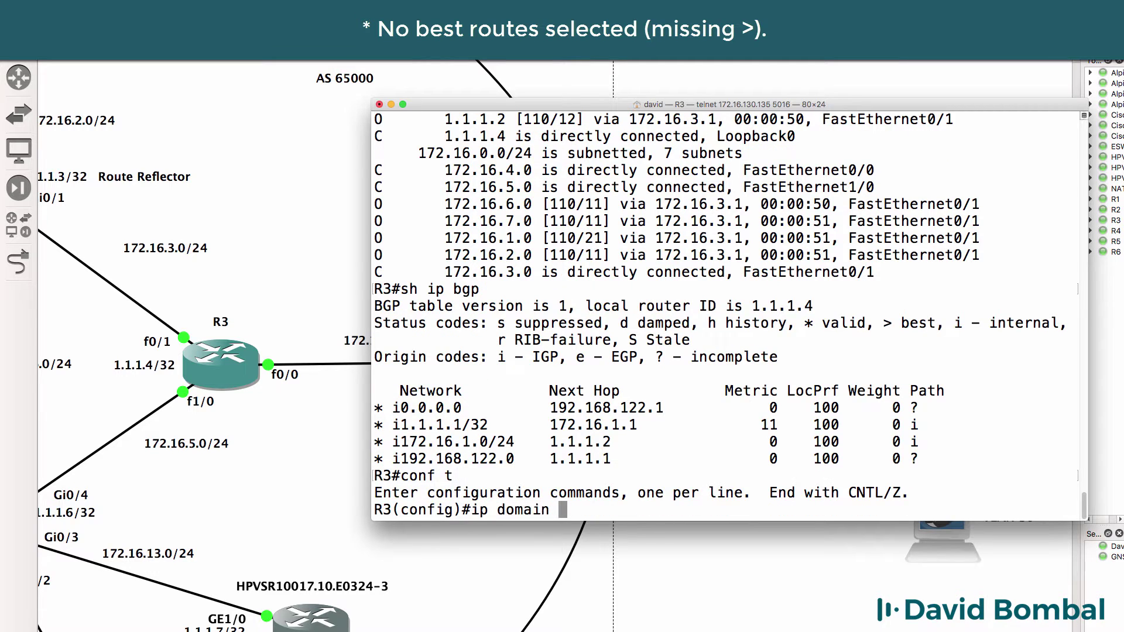
{"action": "key", "text": "BackSpace"}
{"action": "type", "text": "-loopu"}
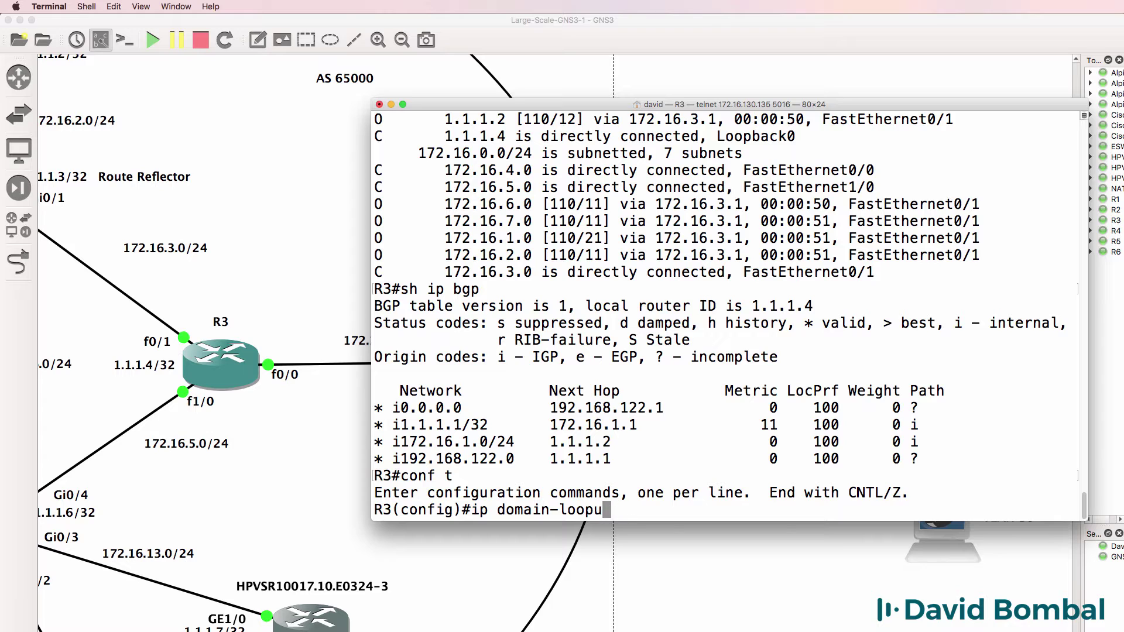
{"action": "key", "text": "BackSpace"}
{"action": "key", "text": "BackSpace"}
{"action": "type", "text": "k"}
{"action": "key", "text": "Tab"}
{"action": "key", "text": "Return"}
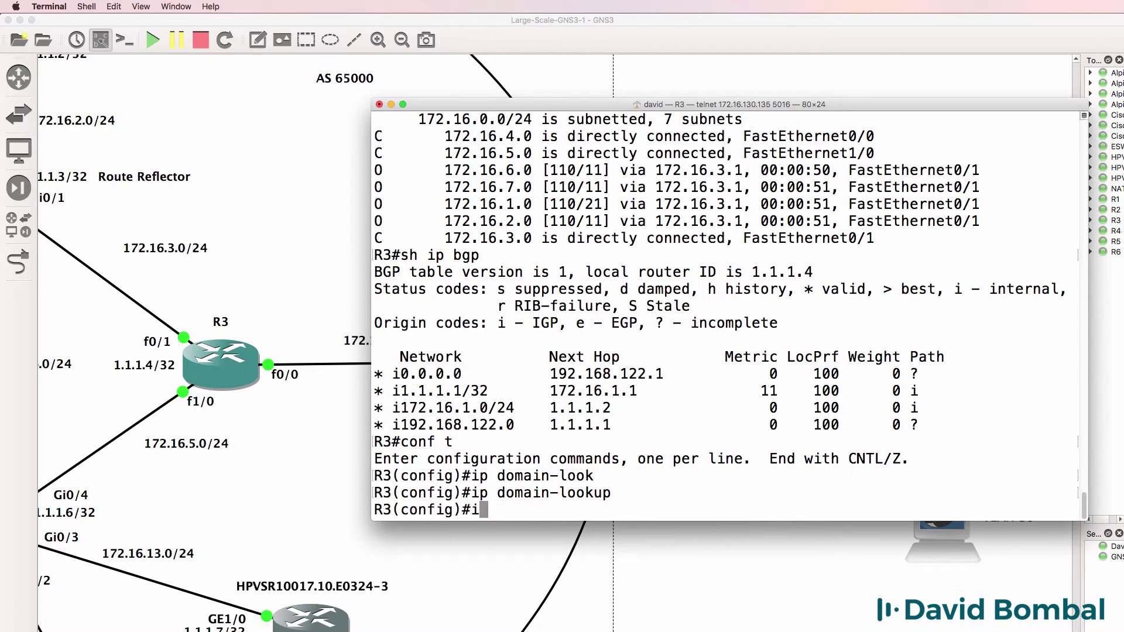
{"action": "type", "text": "ip na"}
{"action": "key", "text": "Tab"}
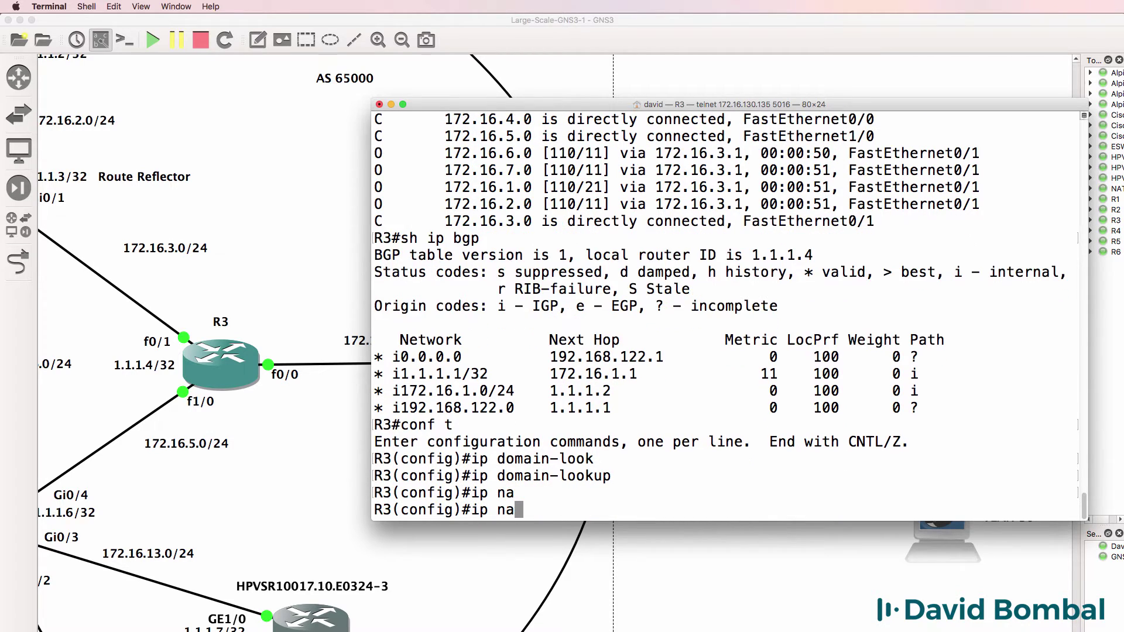
{"action": "type", "text": "m"}
{"action": "key", "text": "Tab"}
{"action": "key", "text": "Tab"}
{"action": "type", "text": "8.8.8.8"}
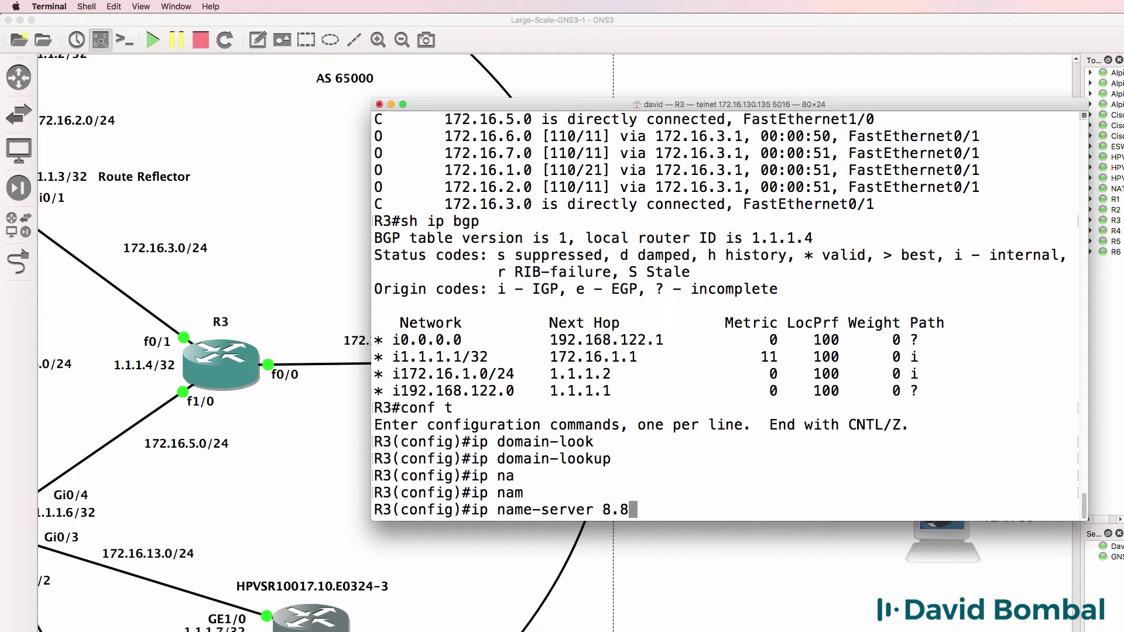
{"action": "key", "text": "Return"}
Exit configuration mode and ping google.com, aborting the stalled name lookup
{"action": "type", "text": "end"}
{"action": "key", "text": "Return"}
{"action": "type", "text": "ping "}
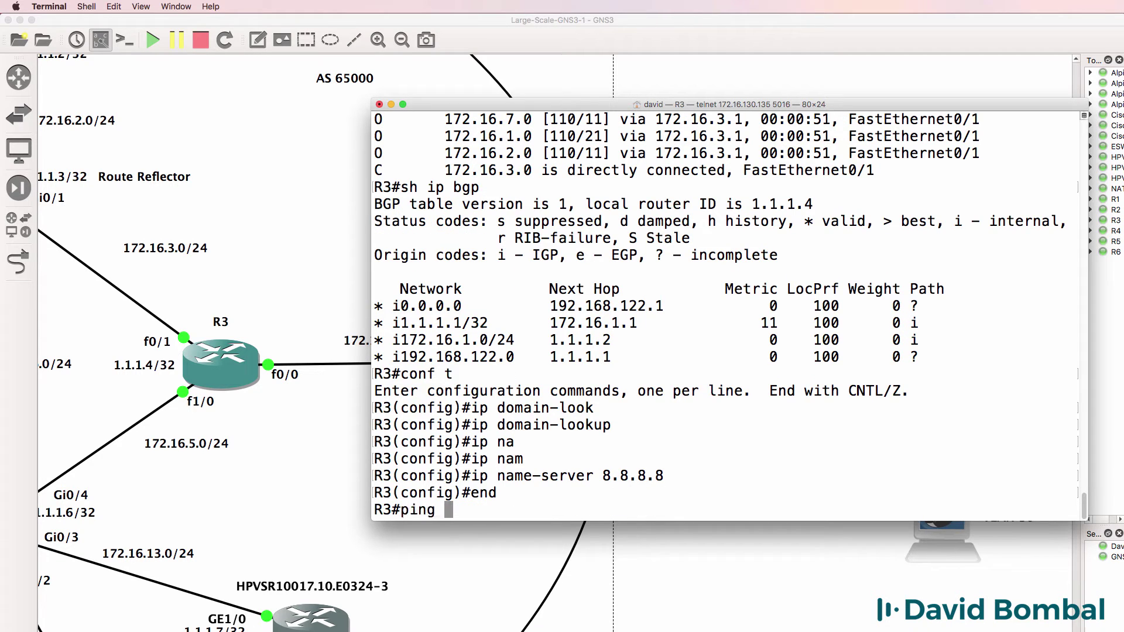
{"action": "type", "text": "google.com"}
{"action": "key", "text": "Return"}
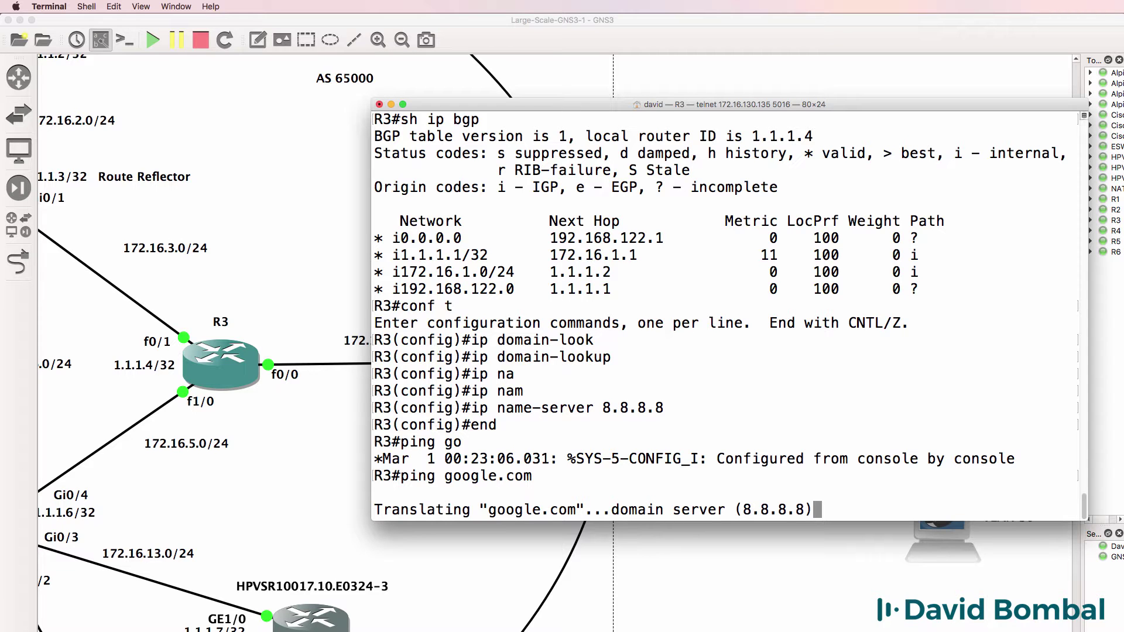
{"action": "key", "text": "ctrl+shift+6"}
Show R3's routing table and ping 1.1.1.1, 172.16.1.1 and 172.16.1.2
{"action": "type", "text": "sh ip route"}
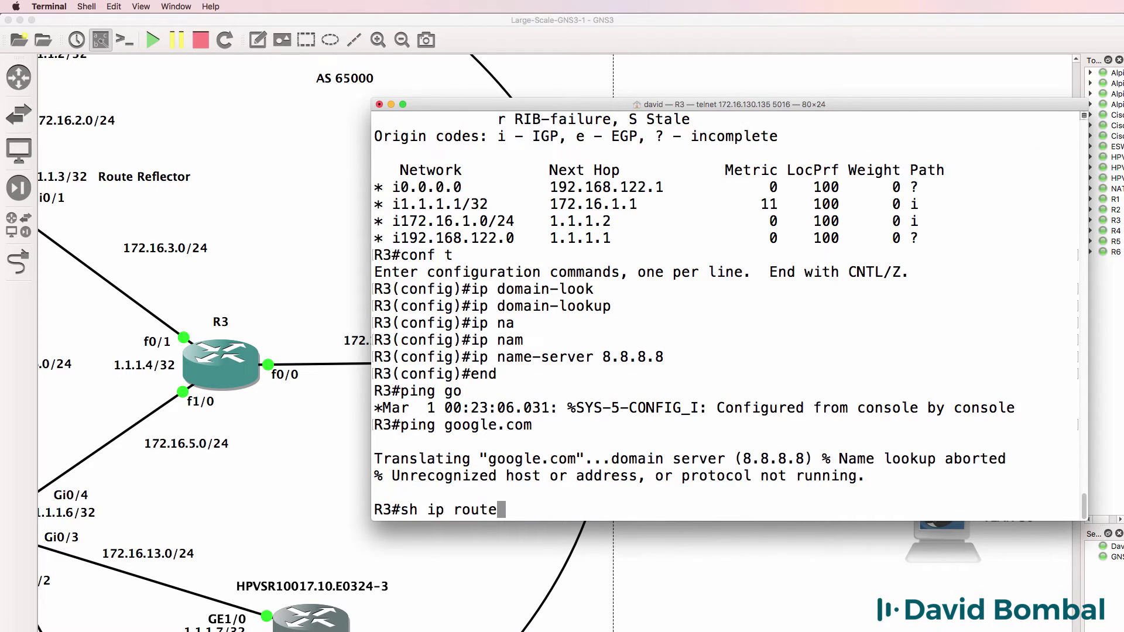
{"action": "key", "text": "Return"}
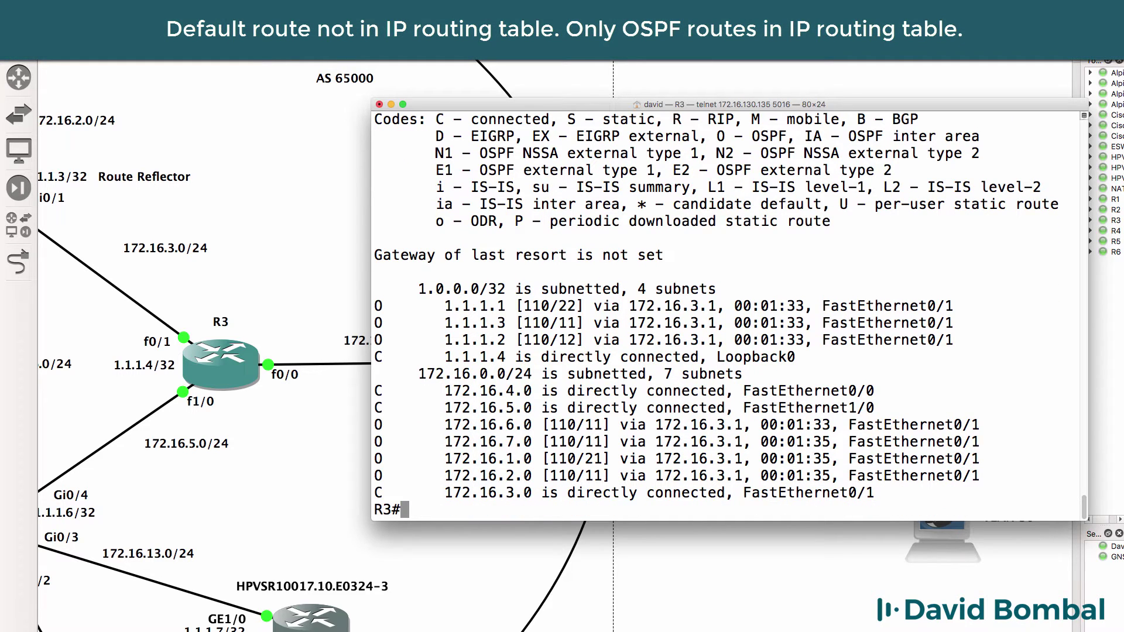
{"action": "type", "text": "ping 1.1.1.1"}
{"action": "key", "text": "Return"}
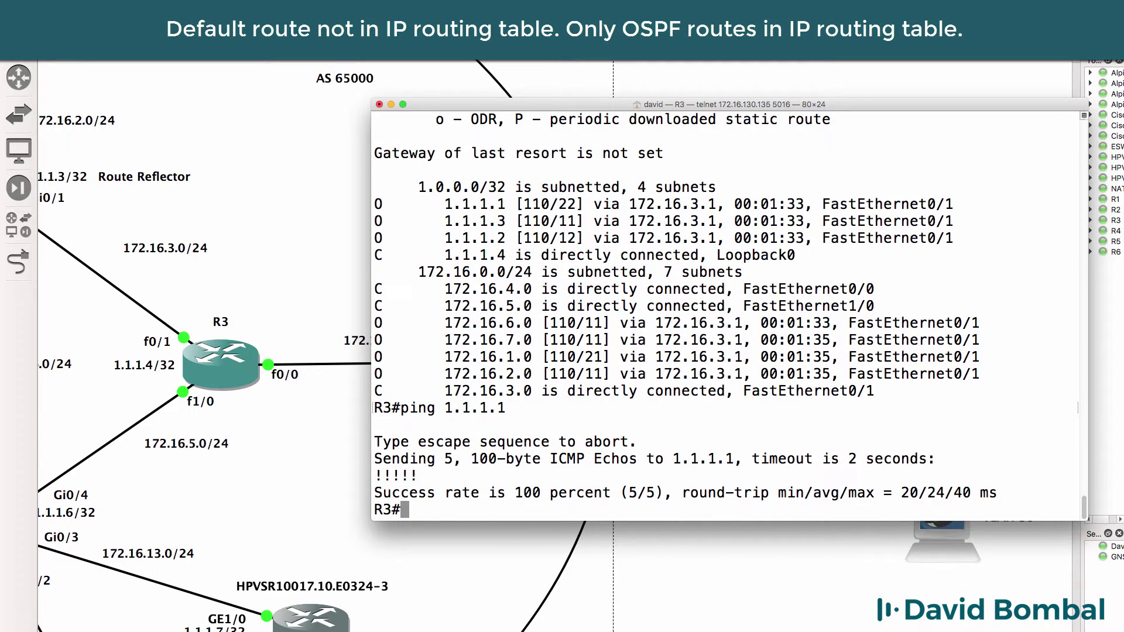
{"action": "type", "text": "ping 172.16.1.1"}
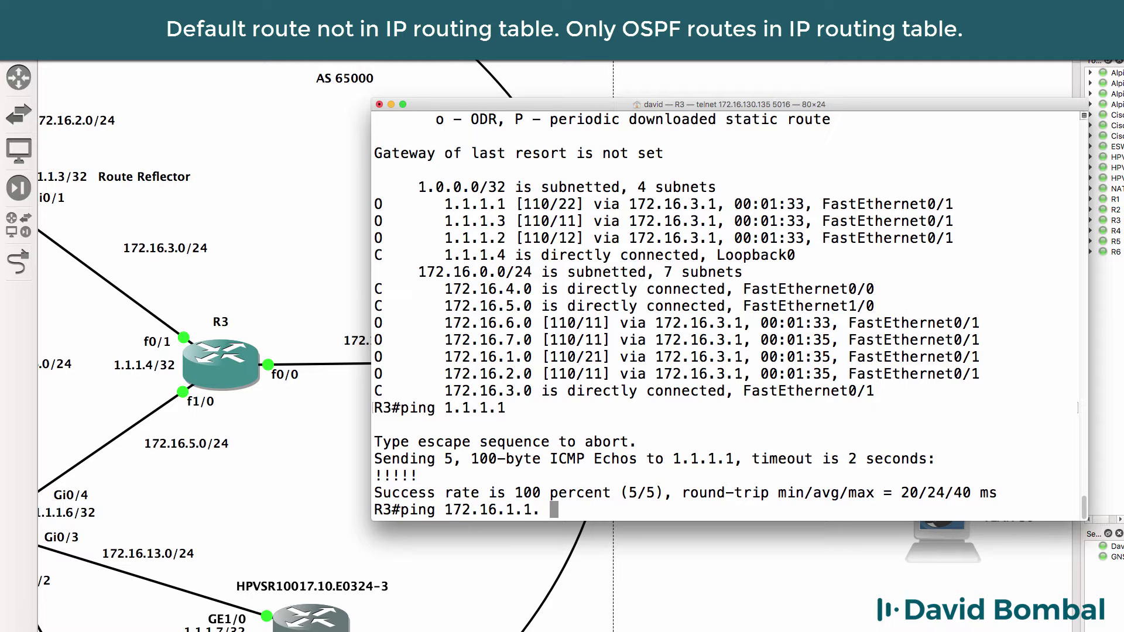
{"action": "key", "text": "Return"}
{"action": "key", "text": "Up"}
{"action": "key", "text": "BackSpace"}
{"action": "type", "text": "2"}
{"action": "key", "text": "Return"}
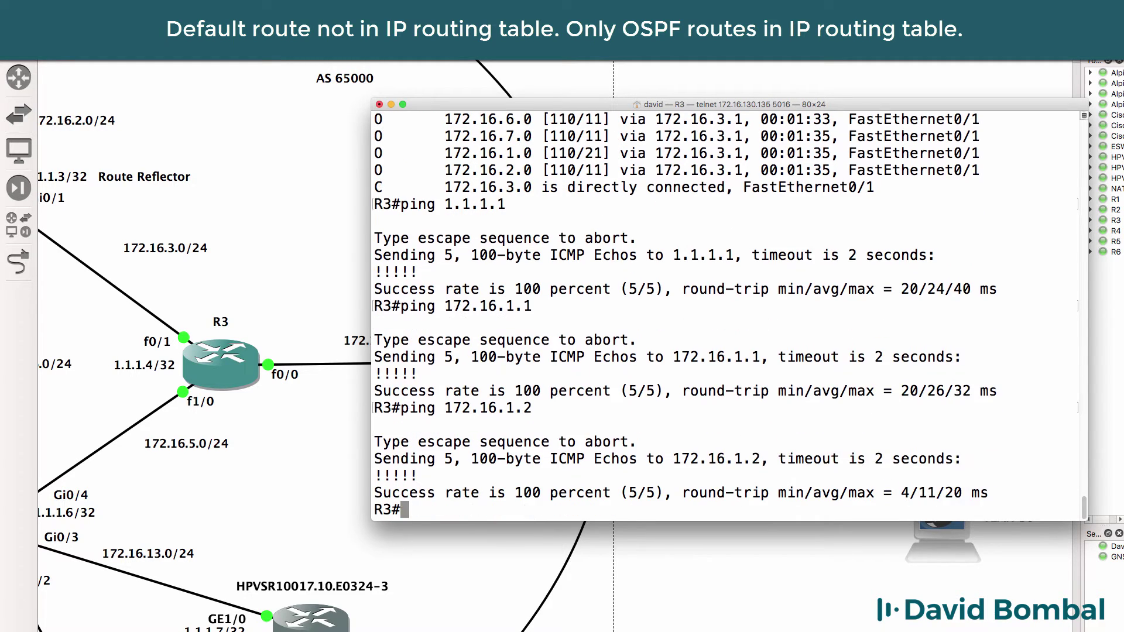
List R3's BGP table and highlight the best 0.0.0.0 route via 192.168.122.1
{"action": "type", "text": "sh ip bgp"}
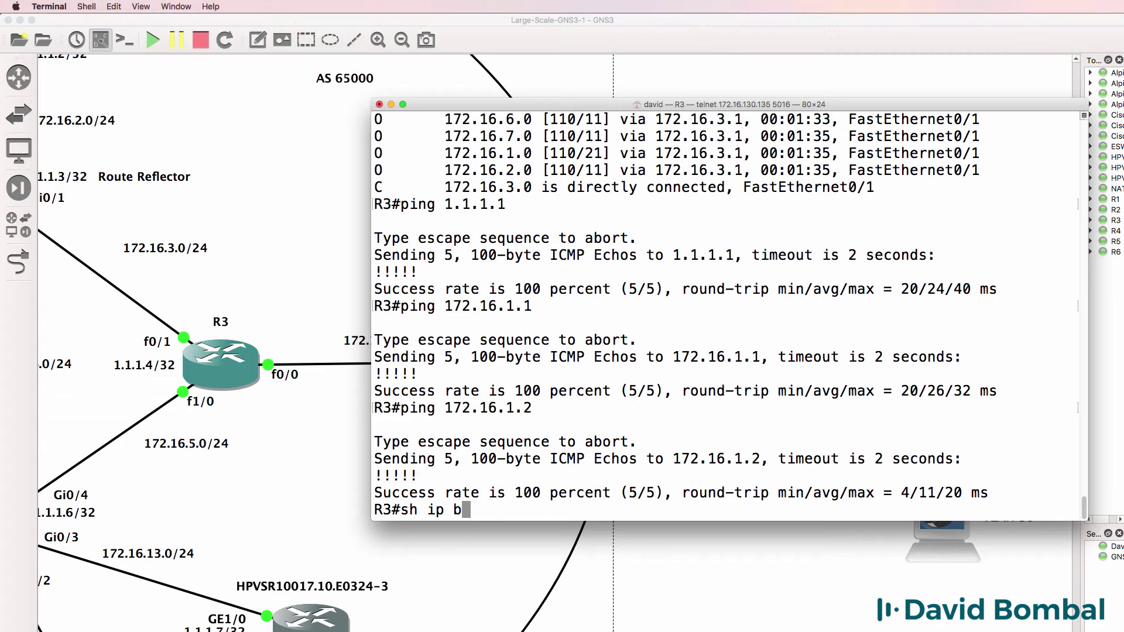
{"action": "key", "text": "Return"}
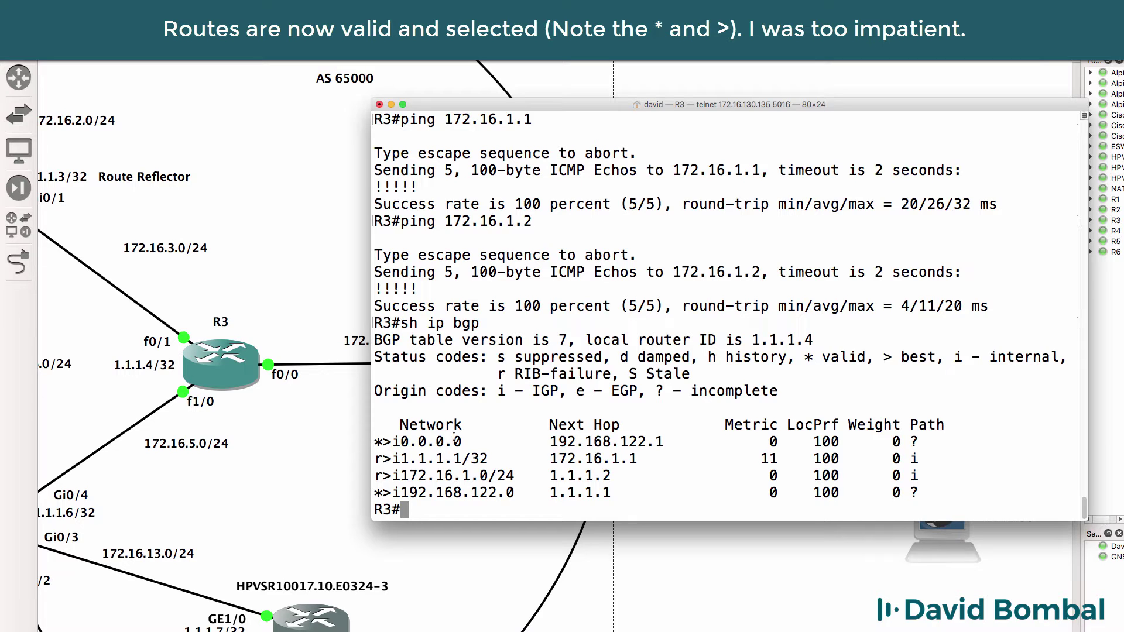
{"action": "left_click_drag", "start_coordinate": [462, 440], "coordinate": [367, 435]}
{"action": "left_click_drag", "start_coordinate": [671, 443], "coordinate": [548, 437]}
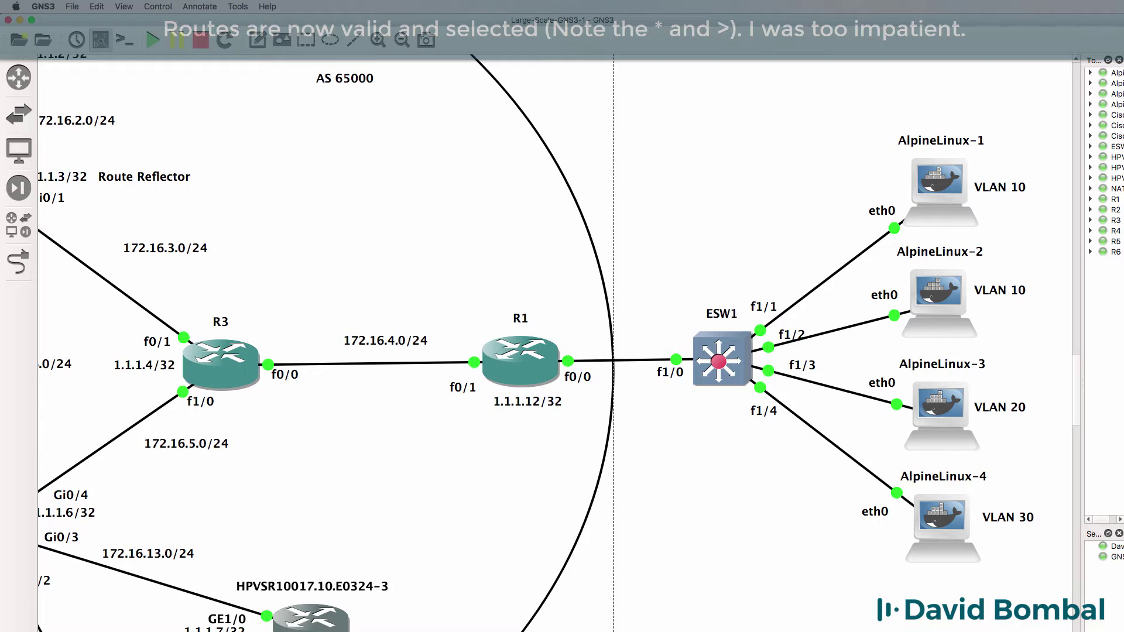
Scroll the topology to the top edge router and bring IOSvR1's console window forward
{"action": "scroll", "coordinate": [556, 340], "scroll_direction": "left", "scroll_amount": 3}
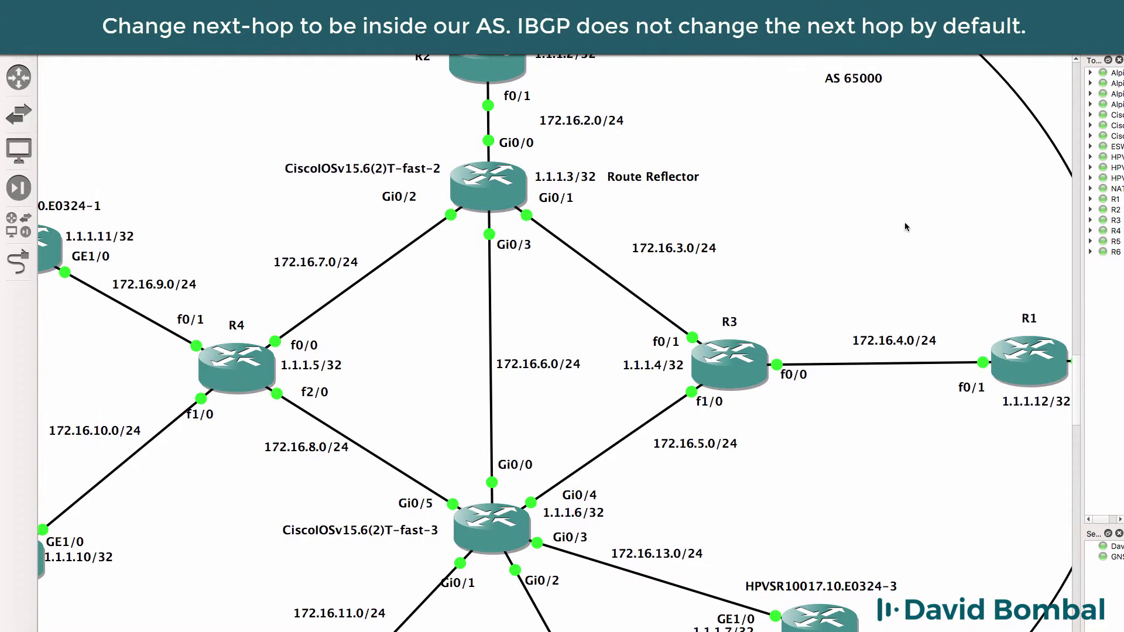
{"action": "left_click_drag", "start_coordinate": [1078, 378], "coordinate": [1073, 343]}
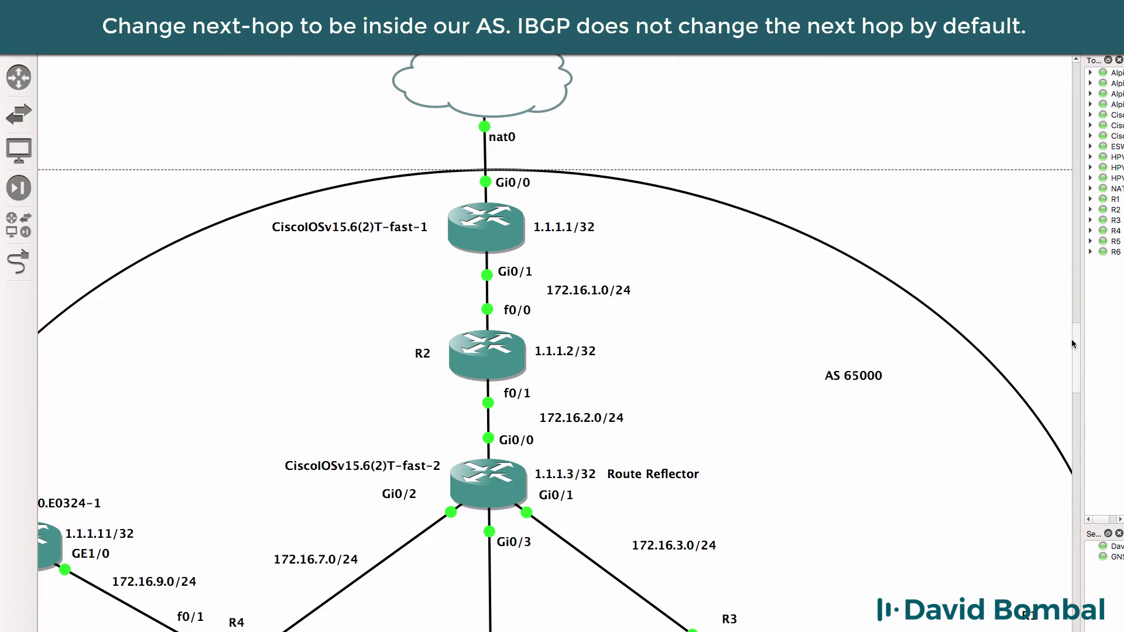
{"action": "mouse_move", "coordinate": [477, 248]}
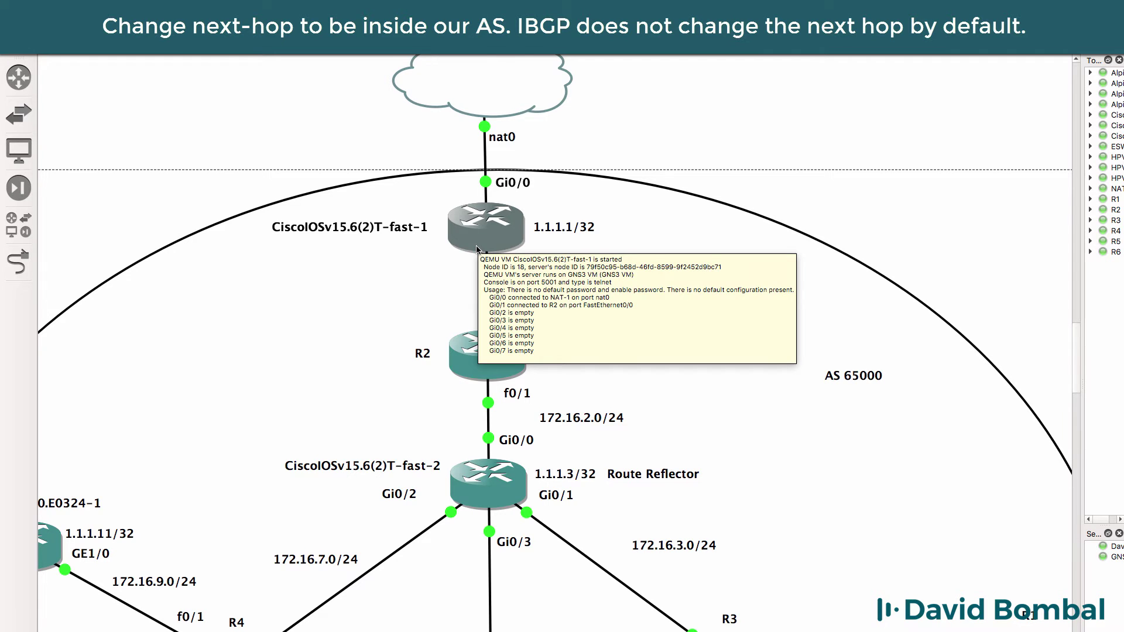
{"action": "key", "text": "super+Tab"}
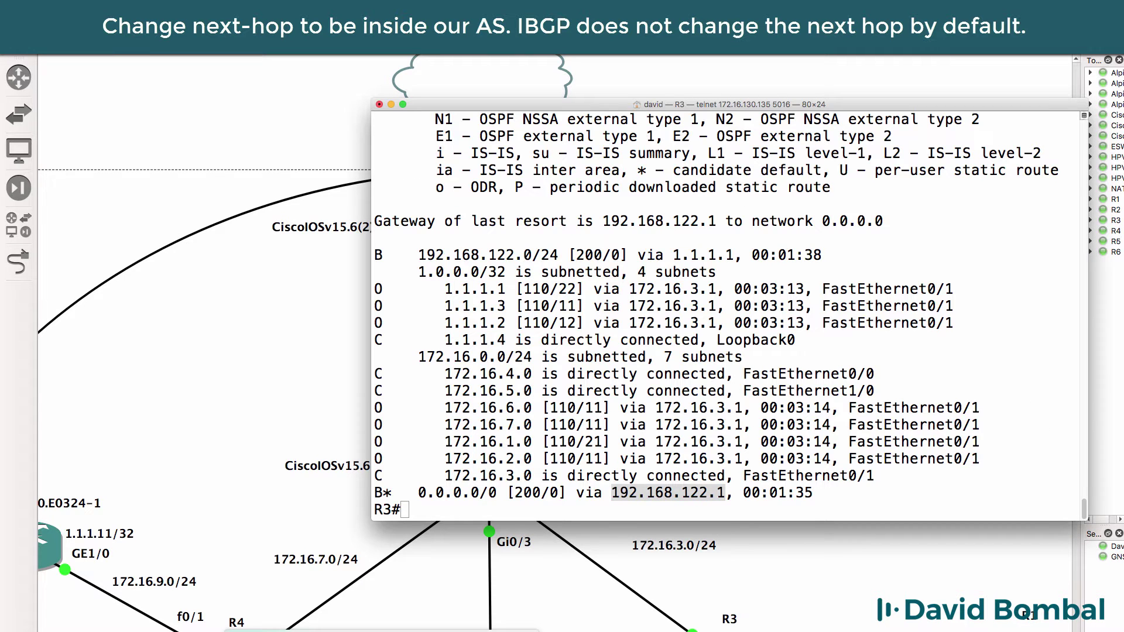
{"action": "key", "text": "super+grave"}
Show the BGP section of IOSvR1's running configuration with sh run | section bgp
{"action": "scroll", "coordinate": [621, 180], "scroll_direction": "up", "scroll_amount": 3}
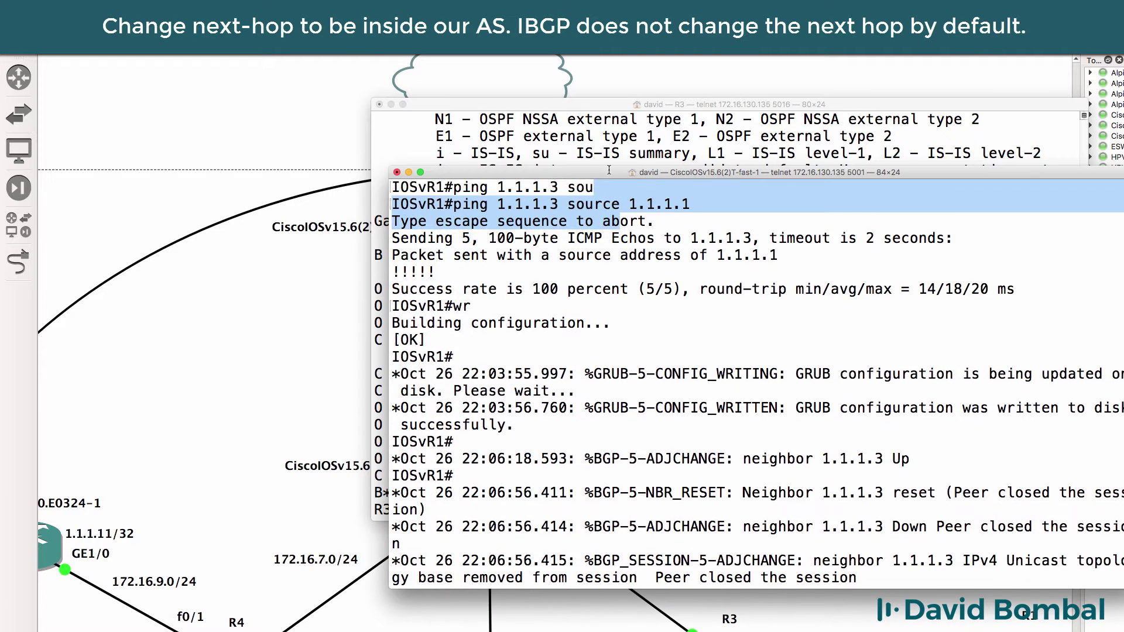
{"action": "left_click_drag", "start_coordinate": [609, 174], "coordinate": [549, 129]}
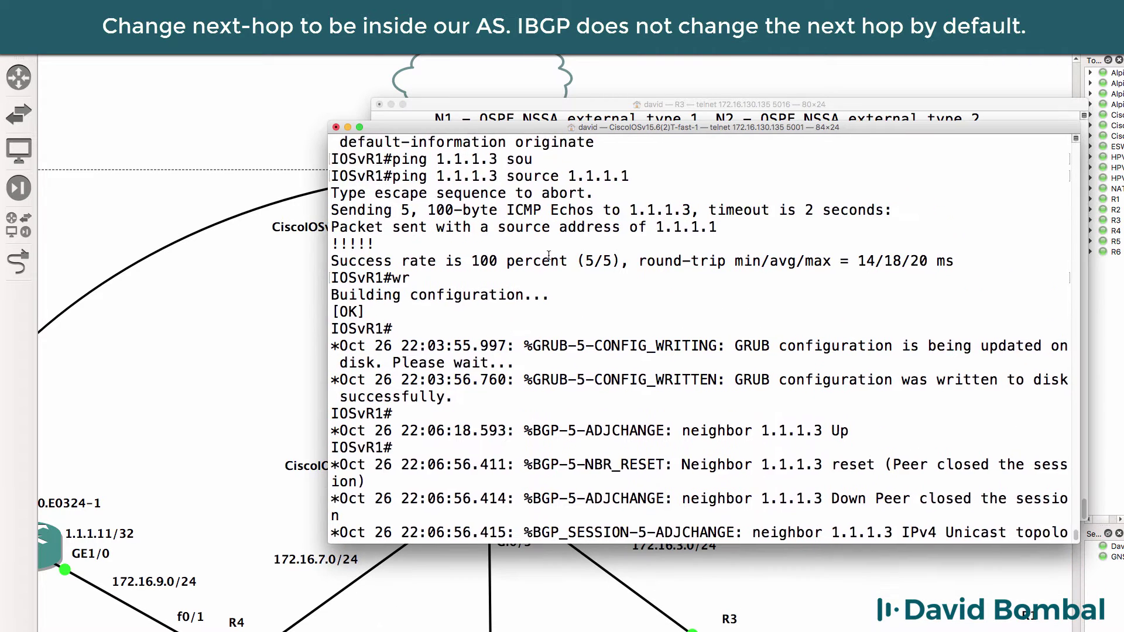
{"action": "key", "text": "Return"}
{"action": "key", "text": "Return"}
{"action": "key", "text": "Return"}
{"action": "key", "text": "Return"}
{"action": "type", "text": "sh r"}
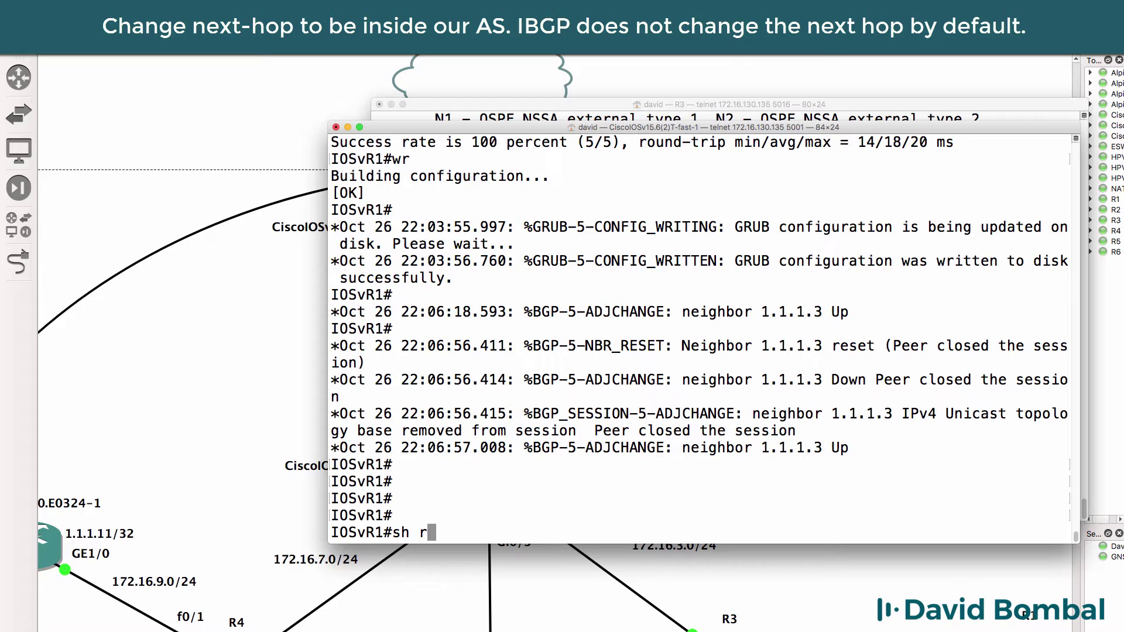
{"action": "type", "text": "un | sect"}
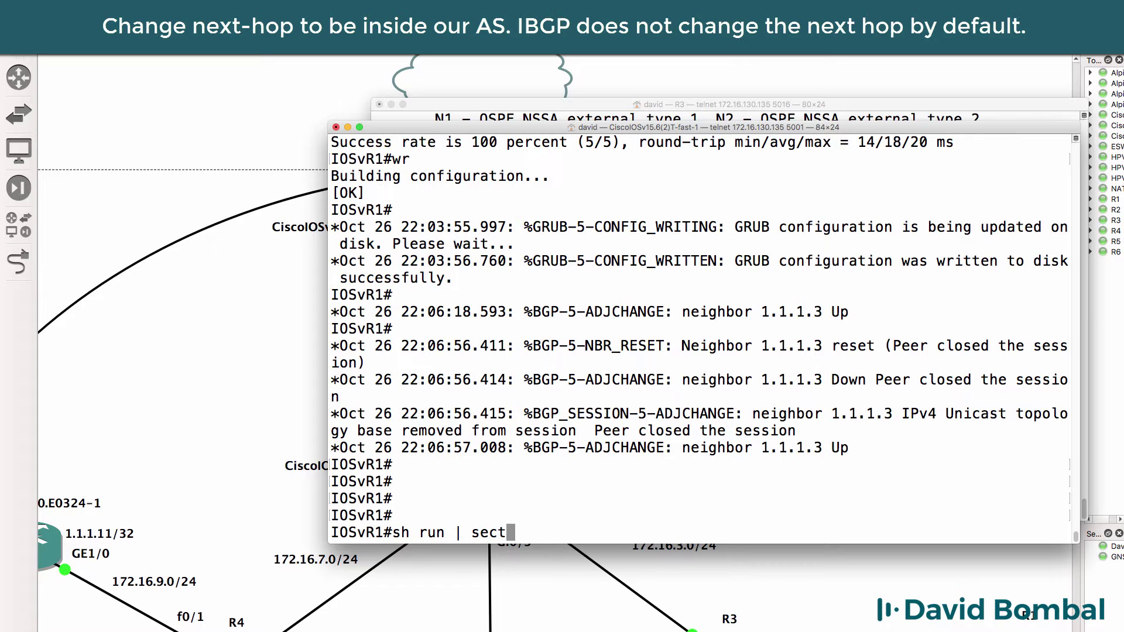
{"action": "key", "text": "BackSpace"}
{"action": "type", "text": "io"}
{"action": "key", "text": "BackSpace"}
{"action": "key", "text": "BackSpace"}
{"action": "type", "text": "tion b"}
{"action": "key", "text": "BackSpace"}
{"action": "key", "text": "BackSpace"}
{"action": "key", "text": "BackSpace"}
{"action": "type", "text": "n bgp"}
{"action": "key", "text": "Return"}
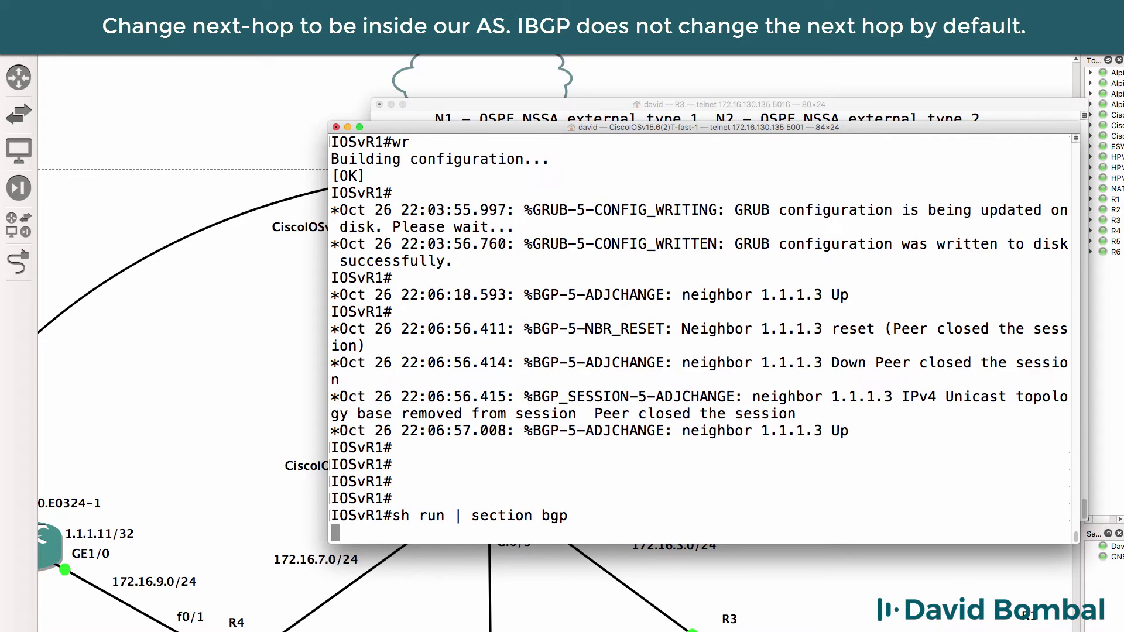
Under router bgp 65000, set neighbor 1.1.1.3 next-hop-self on R1
{"action": "type", "text": "conf t"}
{"action": "key", "text": "Return"}
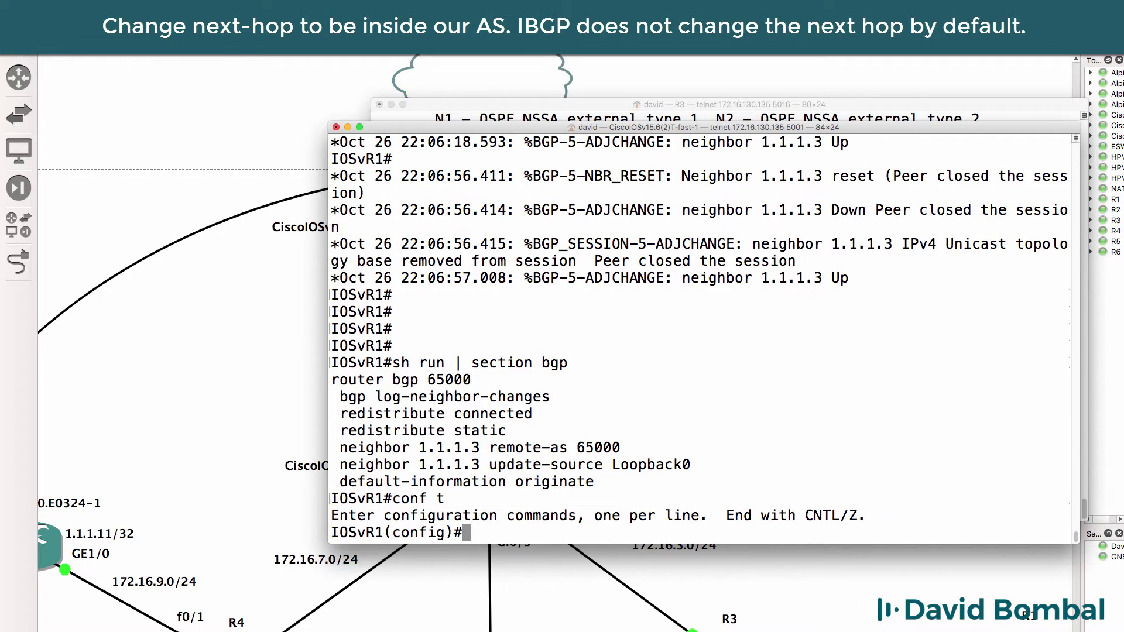
{"action": "type", "text": "rou"}
{"action": "key", "text": "BackSpace"}
{"action": "key", "text": "BackSpace"}
{"action": "type", "text": "outer bgp "}
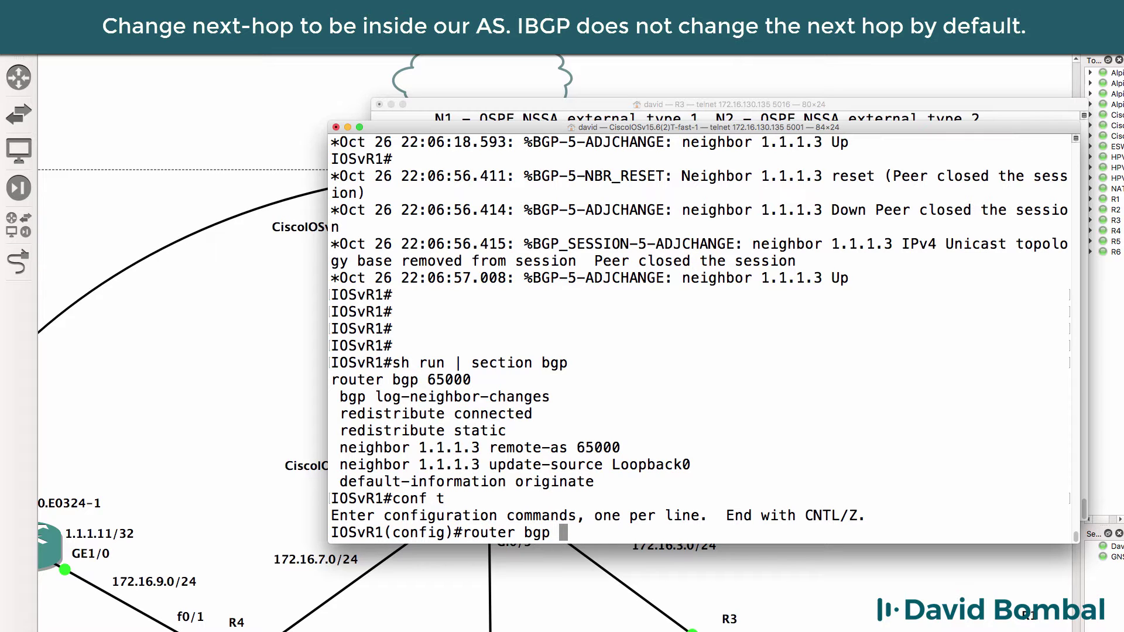
{"action": "type", "text": "65500"}
{"action": "key", "text": "BackSpace"}
{"action": "key", "text": "BackSpace"}
{"action": "key", "text": "BackSpace"}
{"action": "type", "text": "000"}
{"action": "key", "text": "Return"}
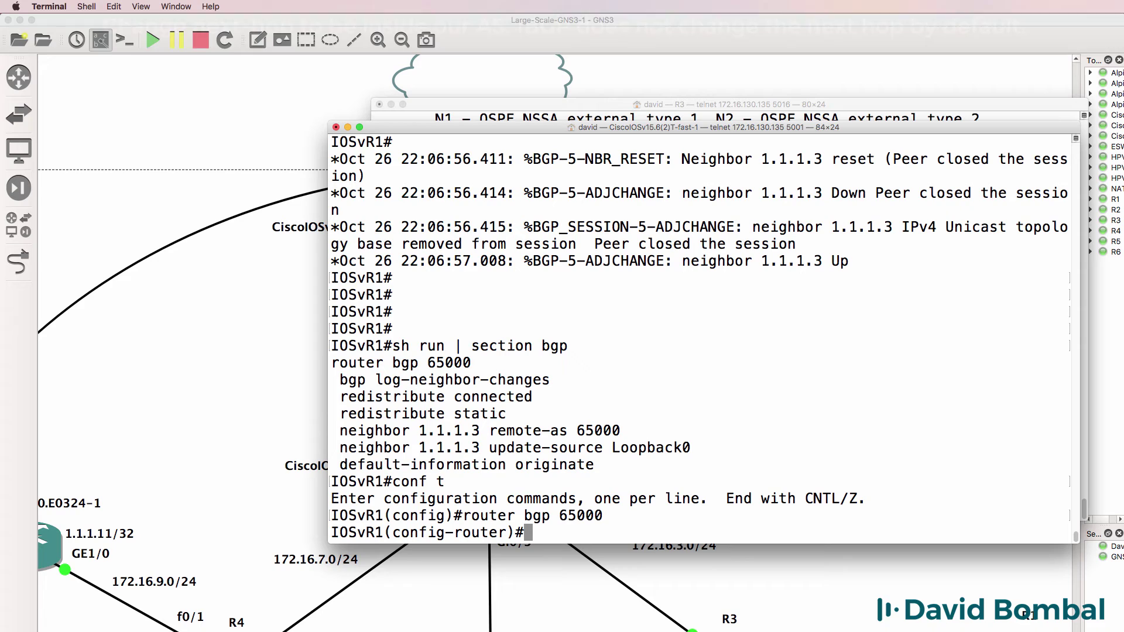
{"action": "type", "text": "nei"}
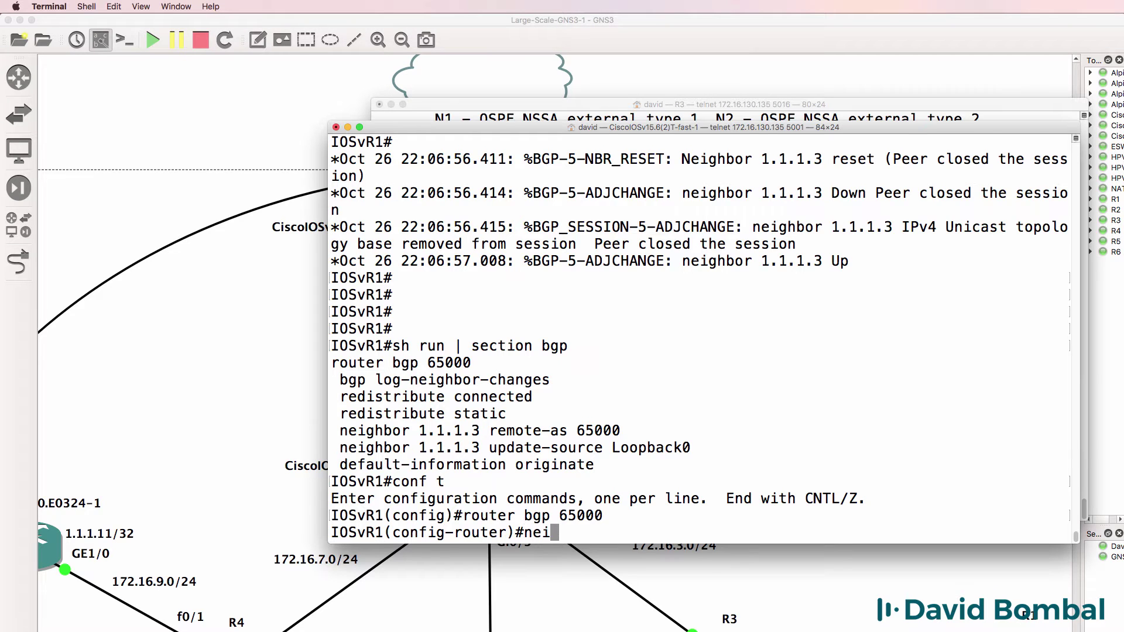
{"action": "key", "text": "Tab"}
{"action": "type", "text": "1.1.1.3"}
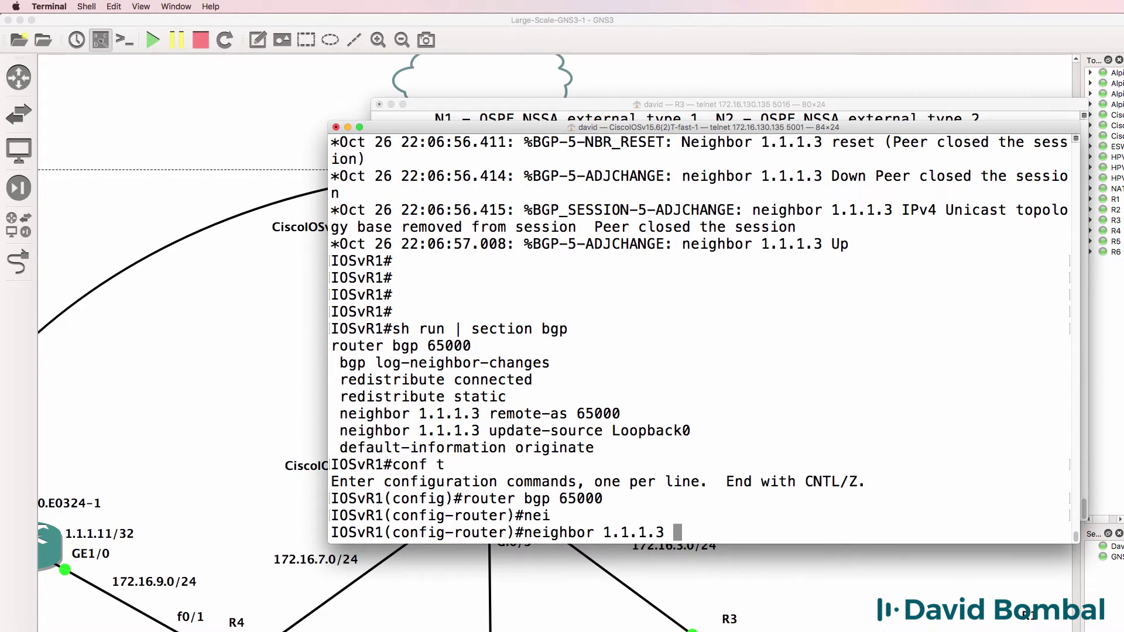
{"action": "type", "text": " ne"}
{"action": "key", "text": "Tab"}
{"action": "type", "text": "s"}
{"action": "key", "text": "Tab"}
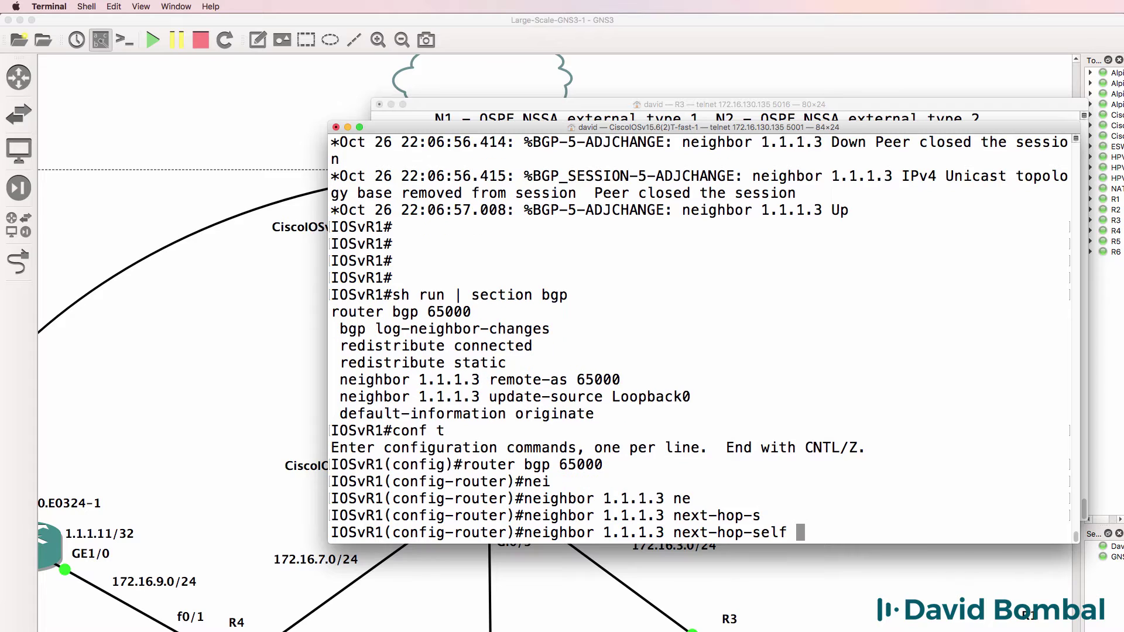
{"action": "key", "text": "Return"}
{"action": "type", "text": "end"}
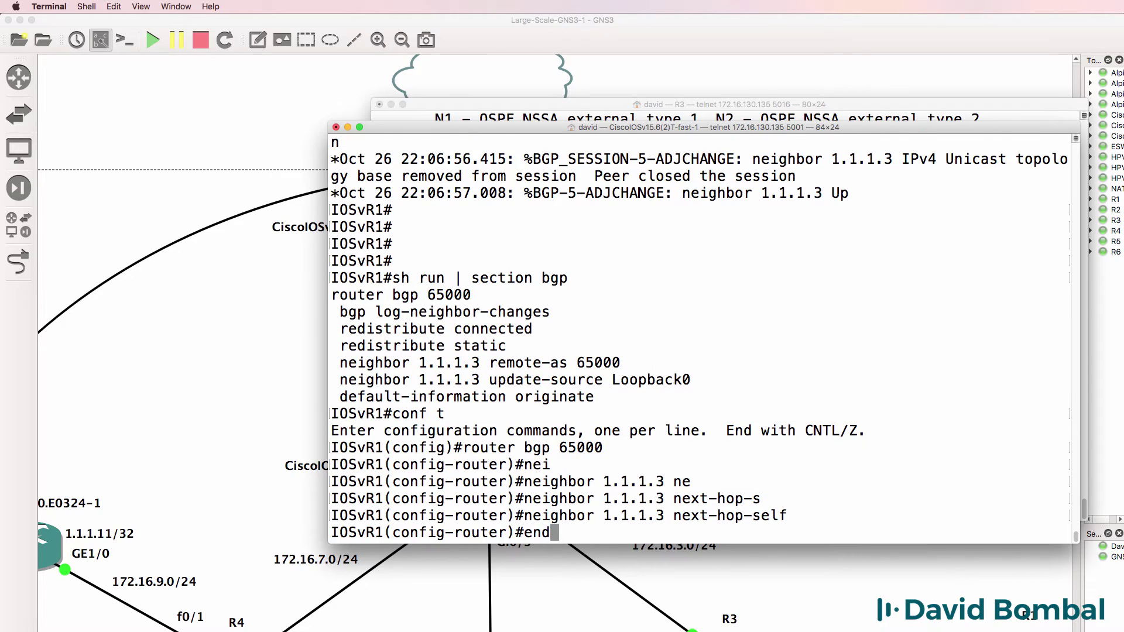
{"action": "key", "text": "Return"}
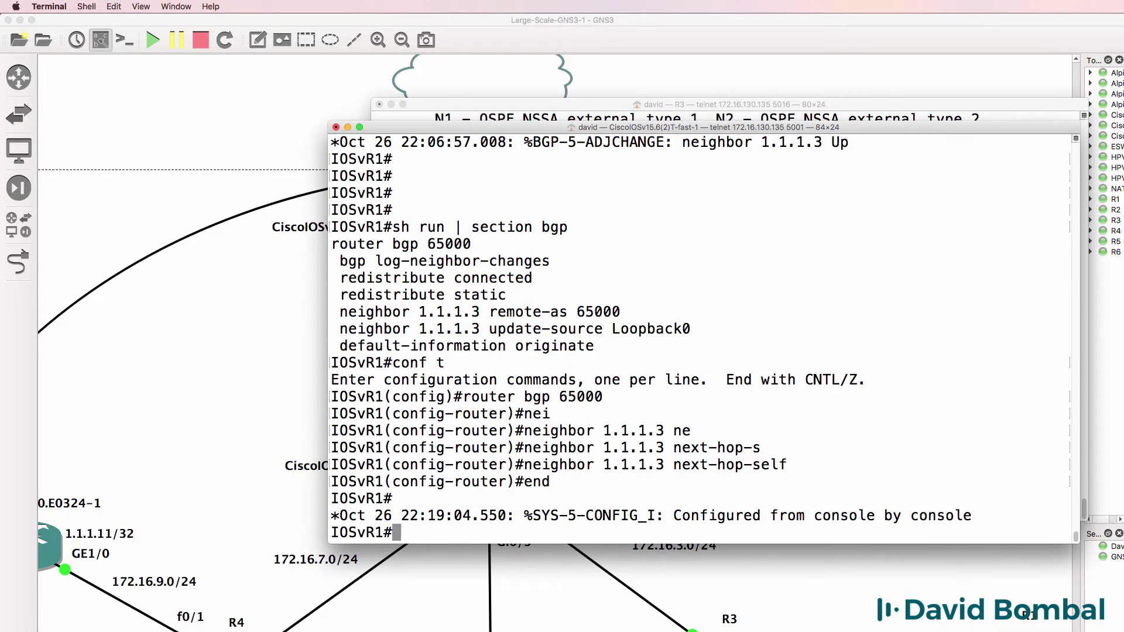
Reset all BGP sessions with clear ip bgp * and confirm the neighbor is up via sh bgp sum
{"action": "type", "text": "clear ip "}
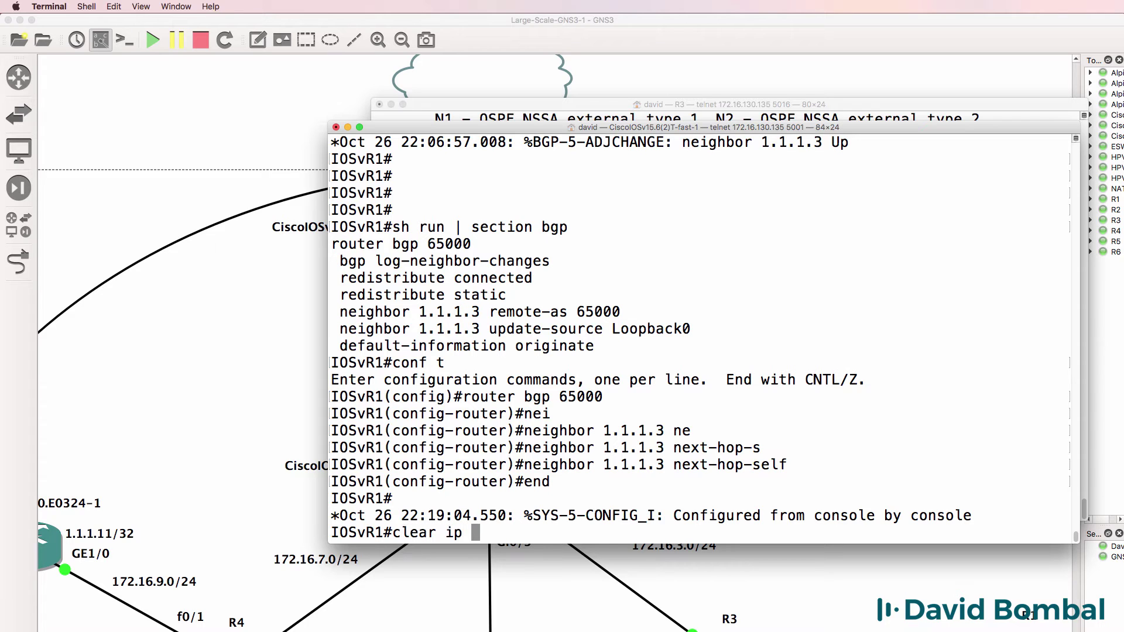
{"action": "type", "text": "bgp *"}
{"action": "key", "text": "Return"}
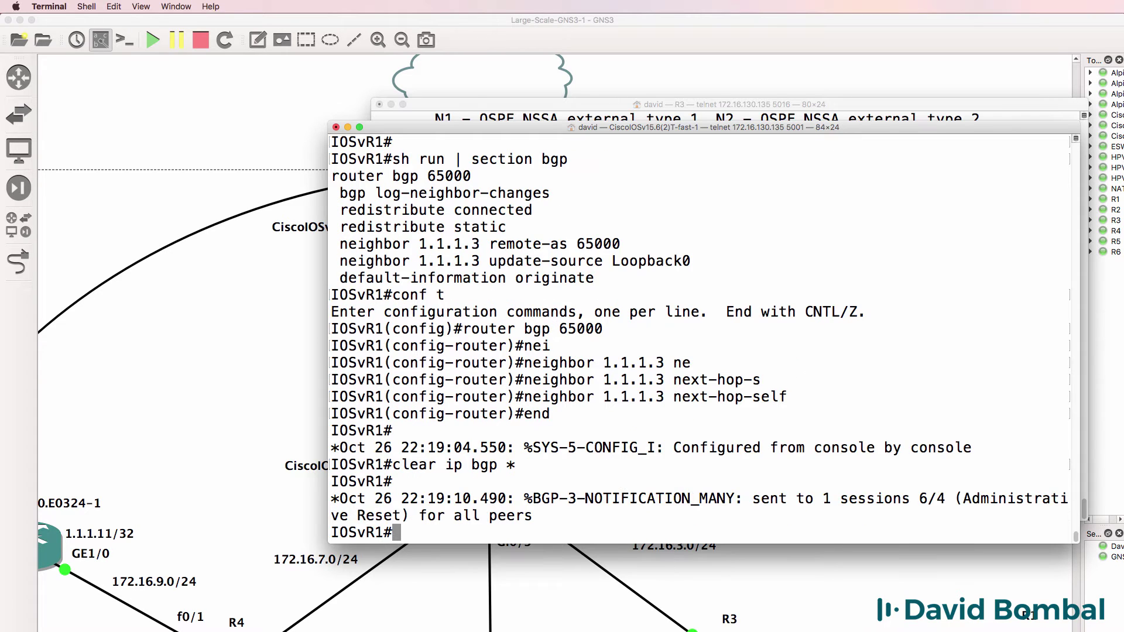
{"action": "key", "text": "Return"}
{"action": "key", "text": "Return"}
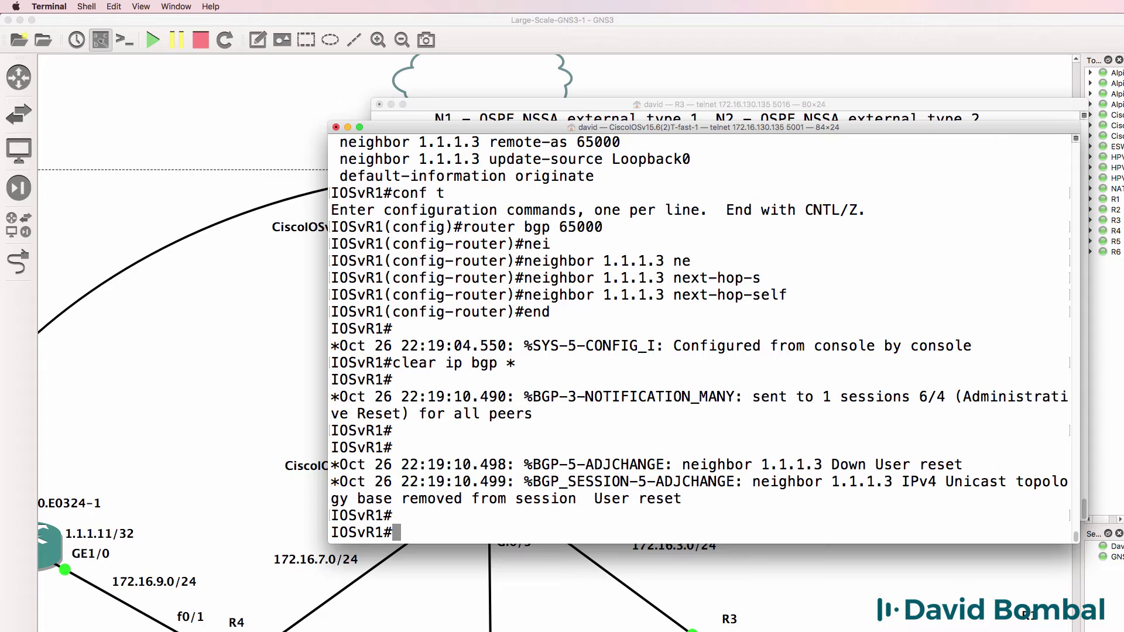
{"action": "type", "text": "sh bgp usm"}
{"action": "key", "text": "BackSpace"}
{"action": "key", "text": "BackSpace"}
{"action": "key", "text": "BackSpace"}
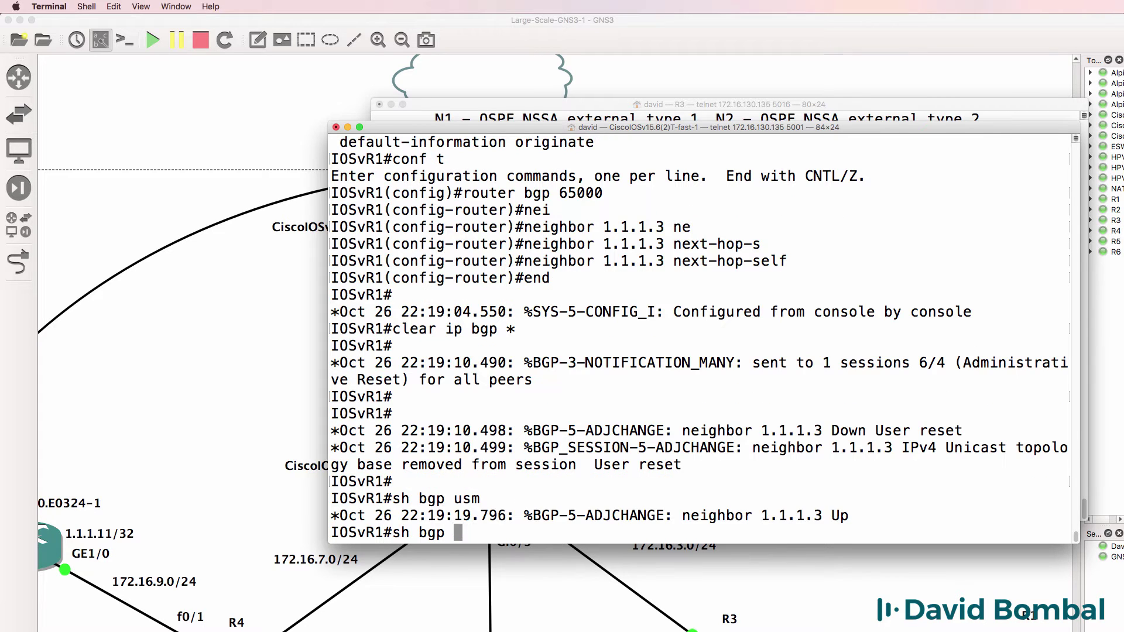
{"action": "type", "text": "sum"}
{"action": "key", "text": "Return"}
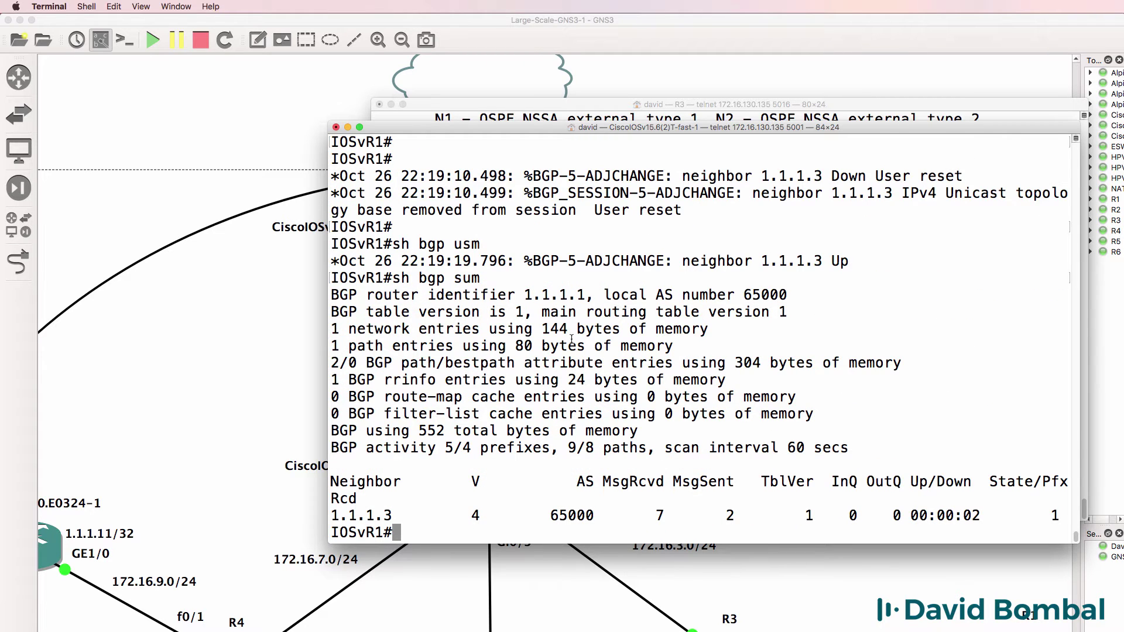
{"action": "key", "text": "super+grave"}
Repeatedly display R3's routing table and BGP table with sh ip route and sh ip bgp
{"action": "type", "text": "sh ip route"}
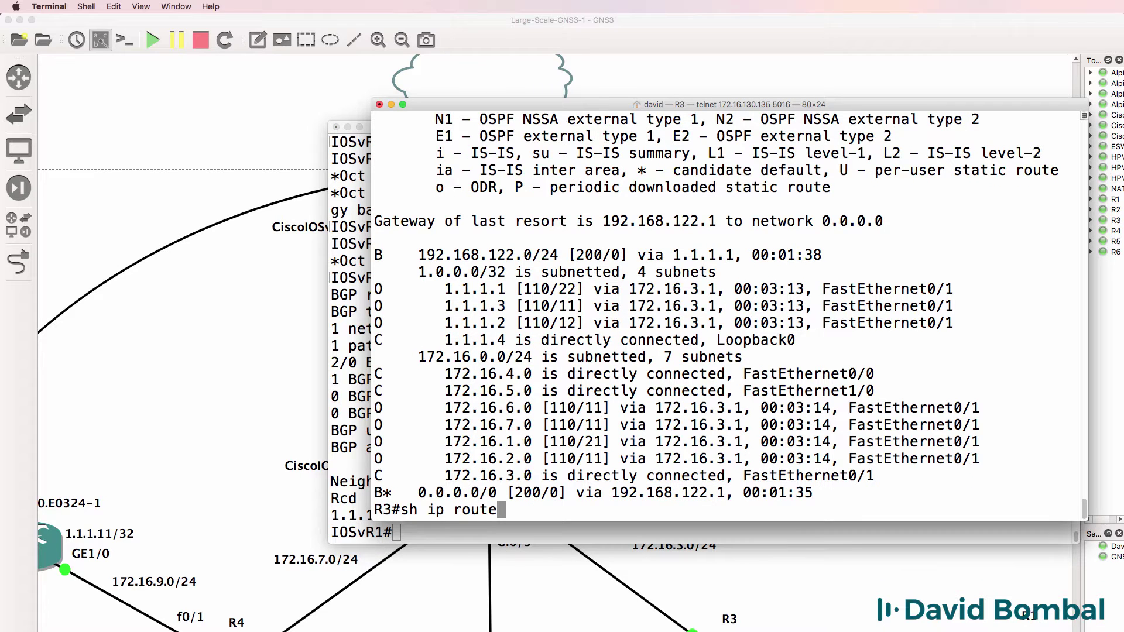
{"action": "key", "text": "Return"}
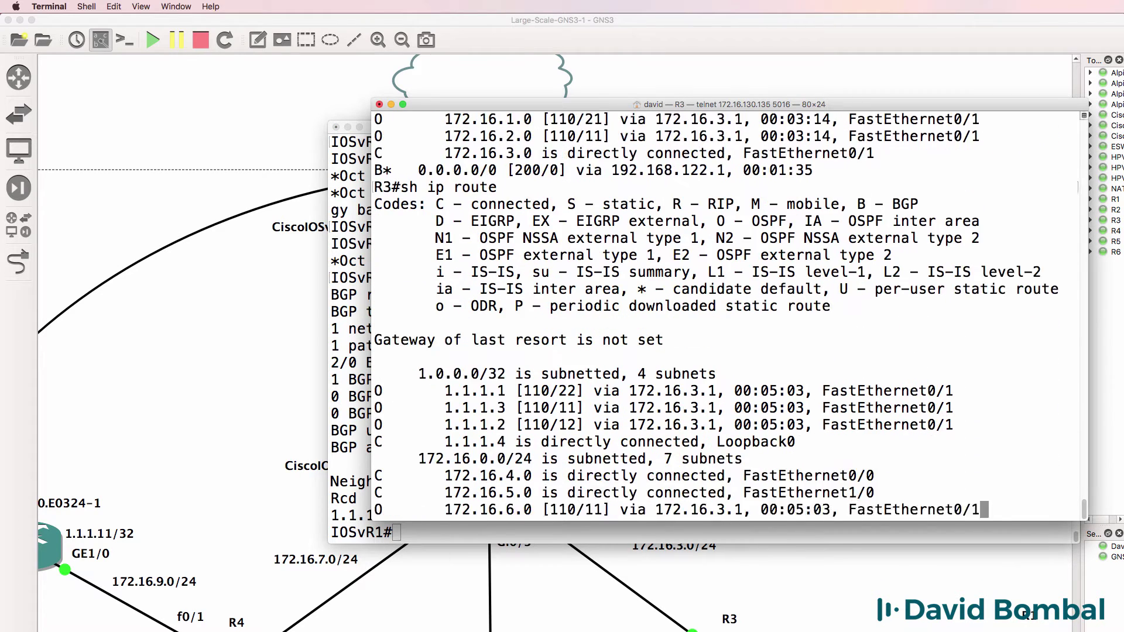
{"action": "key", "text": "Up"}
{"action": "key", "text": "Return"}
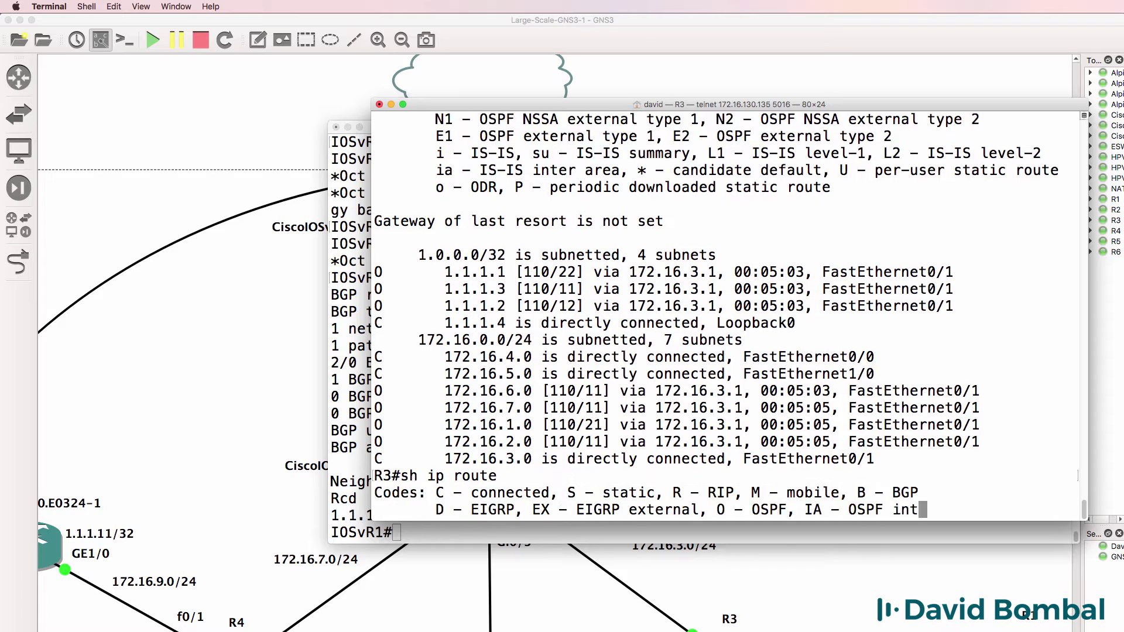
{"action": "key", "text": "Up"}
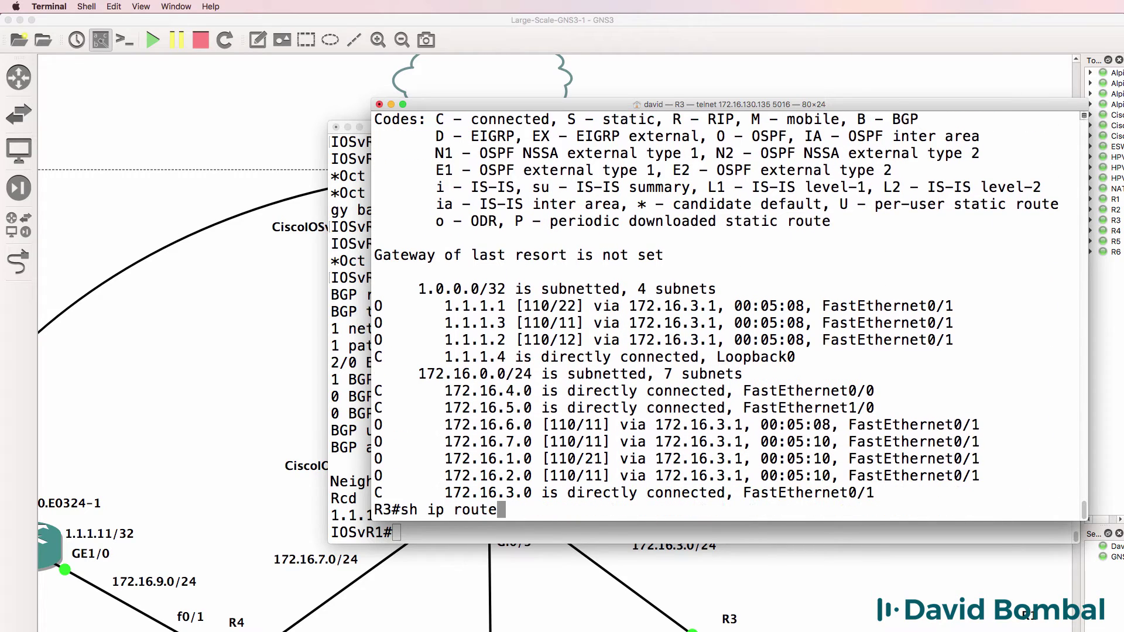
{"action": "key", "text": "Return"}
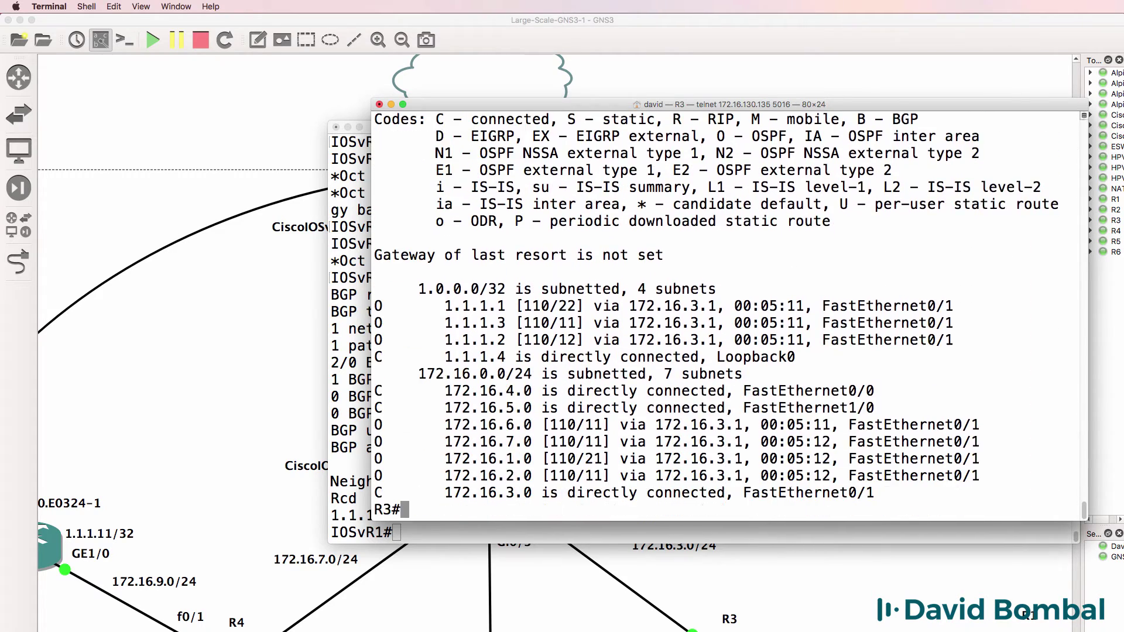
{"action": "type", "text": "sh ip bgp"}
{"action": "key", "text": "Return"}
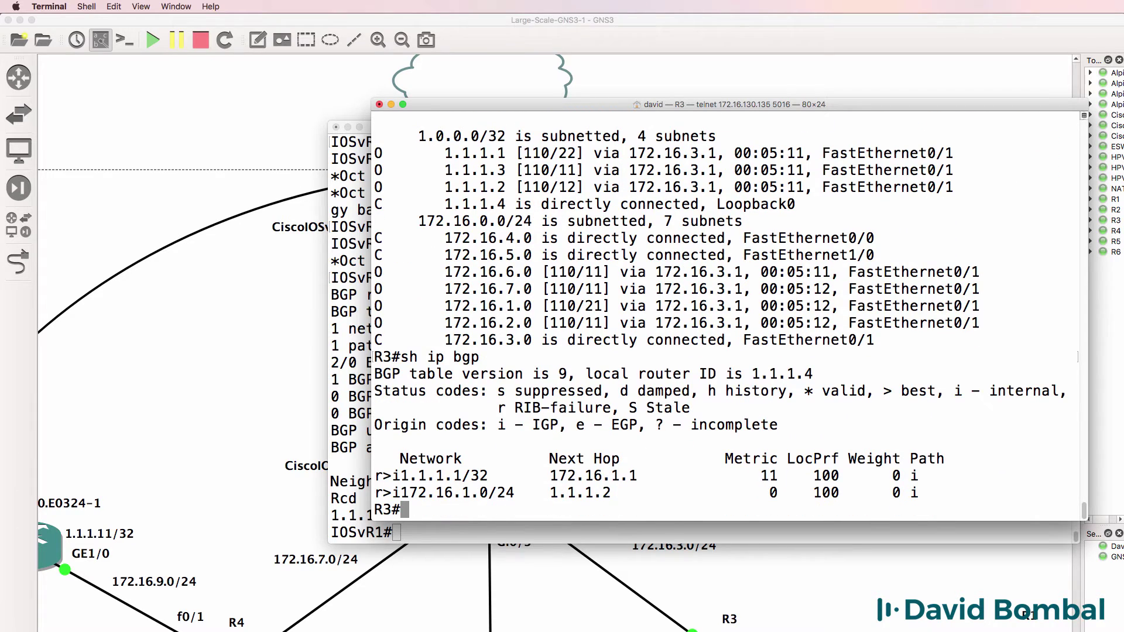
{"action": "key", "text": "Up"}
{"action": "key", "text": "BackSpace"}
{"action": "key", "text": "BackSpace"}
{"action": "key", "text": "BackSpace"}
{"action": "type", "text": "route"}
{"action": "key", "text": "Return"}
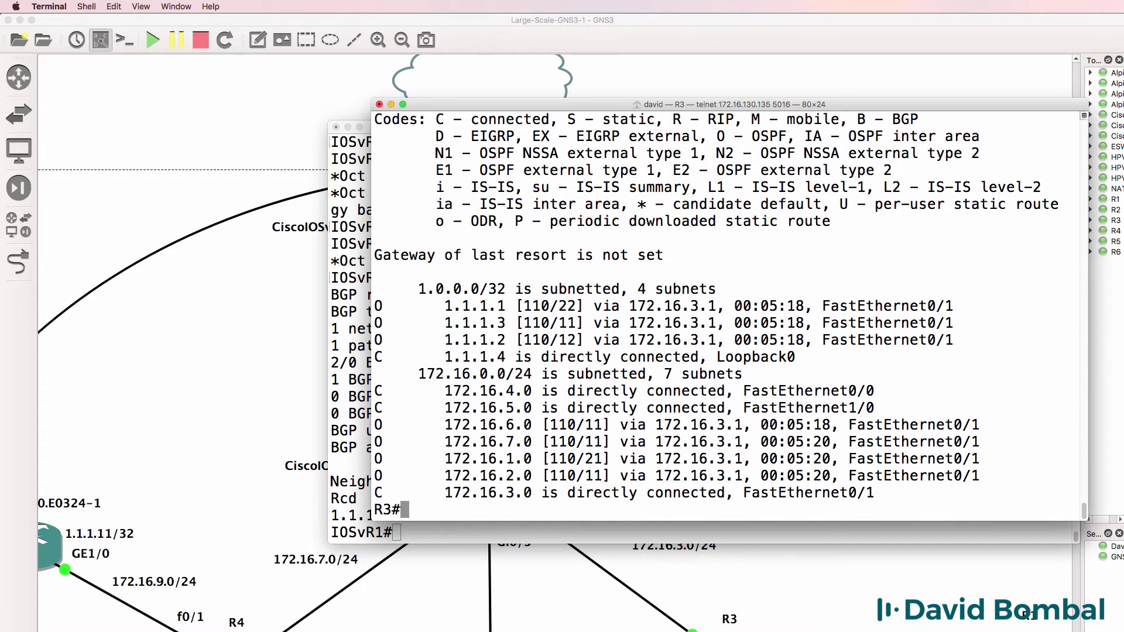
{"action": "key", "text": "Up"}
{"action": "key", "text": "Return"}
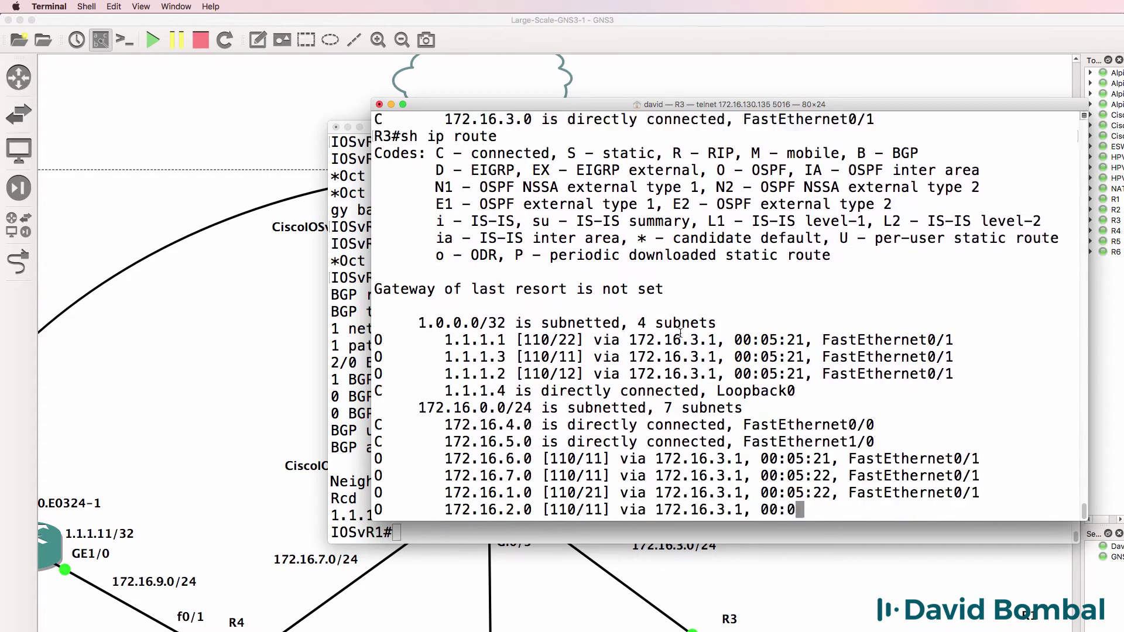
Check R1's BGP table with sh ip bgp
{"action": "left_click", "coordinate": [353, 350]}
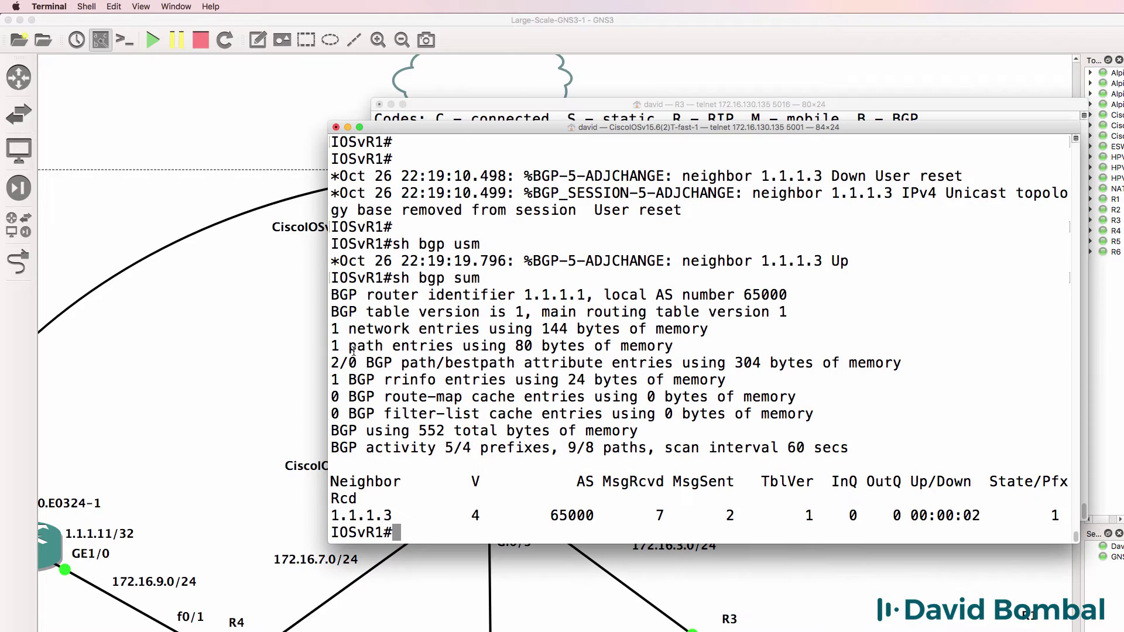
{"action": "key", "text": "Return"}
{"action": "key", "text": "Return"}
{"action": "type", "text": "sh i"}
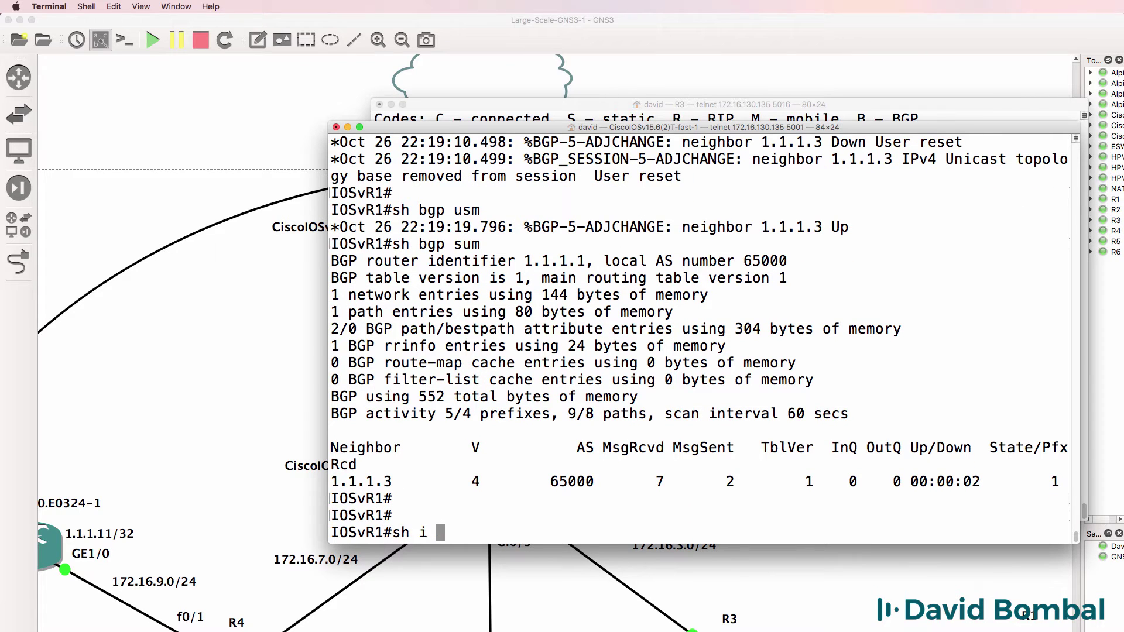
{"action": "type", "text": "p bgp"}
{"action": "key", "text": "Return"}
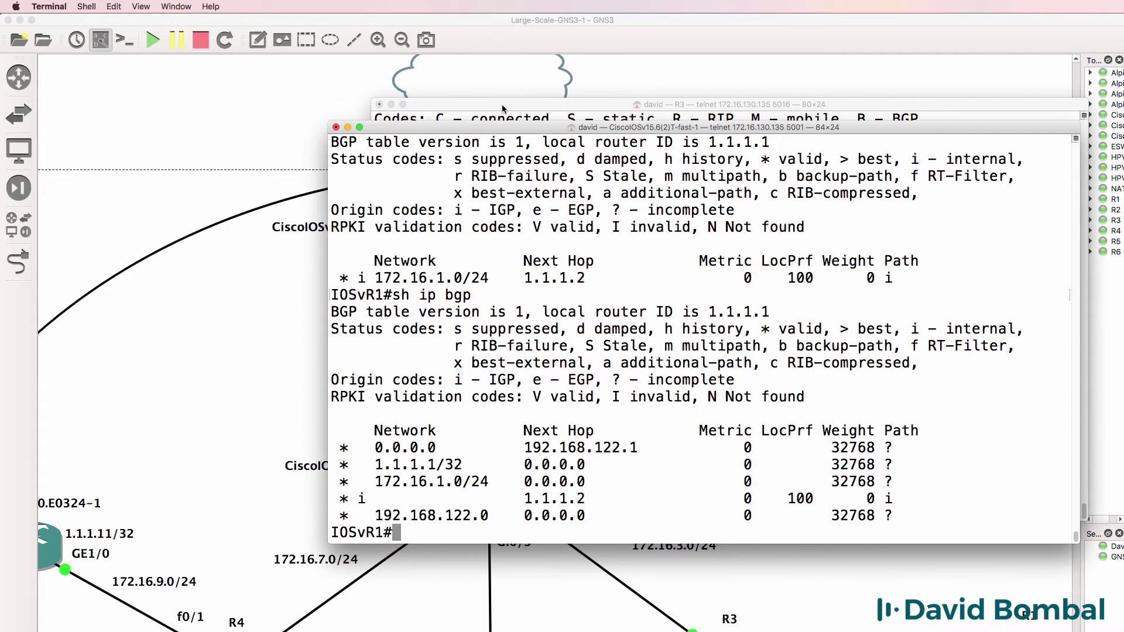
Recheck R3's BGP and routing tables and highlight the B* 0.0.0.0/0 route via 1.1.1.1
{"action": "left_click", "coordinate": [502, 107]}
{"action": "type", "text": "sh ip route"}
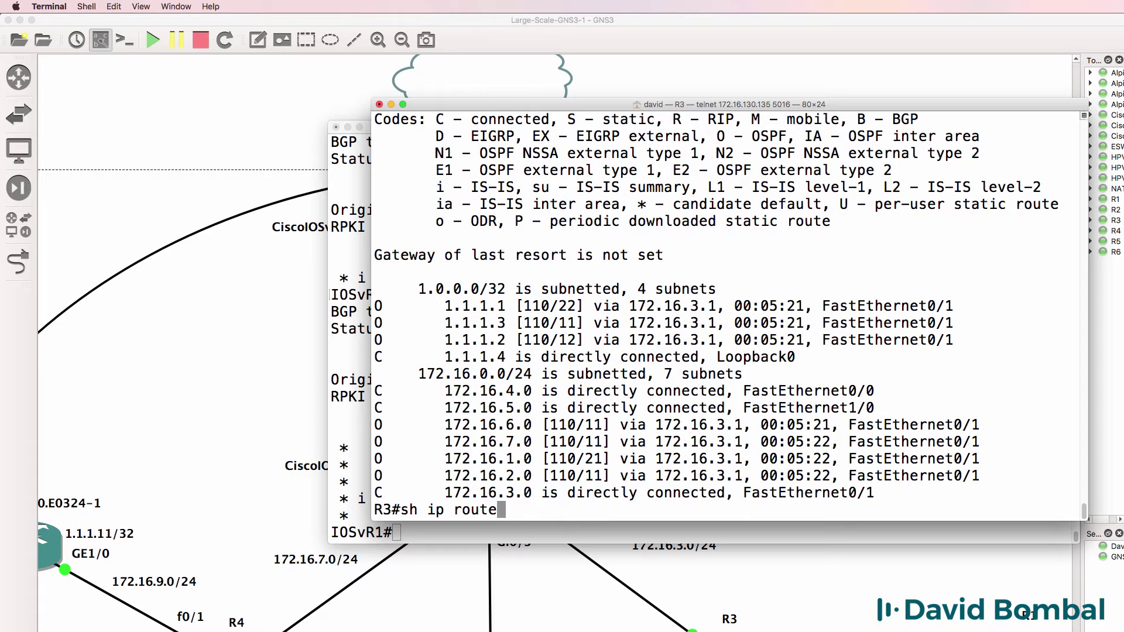
{"action": "key", "text": "BackSpace"}
{"action": "key", "text": "BackSpace"}
{"action": "key", "text": "BackSpace"}
{"action": "key", "text": "BackSpace"}
{"action": "key", "text": "BackSpace"}
{"action": "type", "text": "bgp"}
{"action": "key", "text": "Return"}
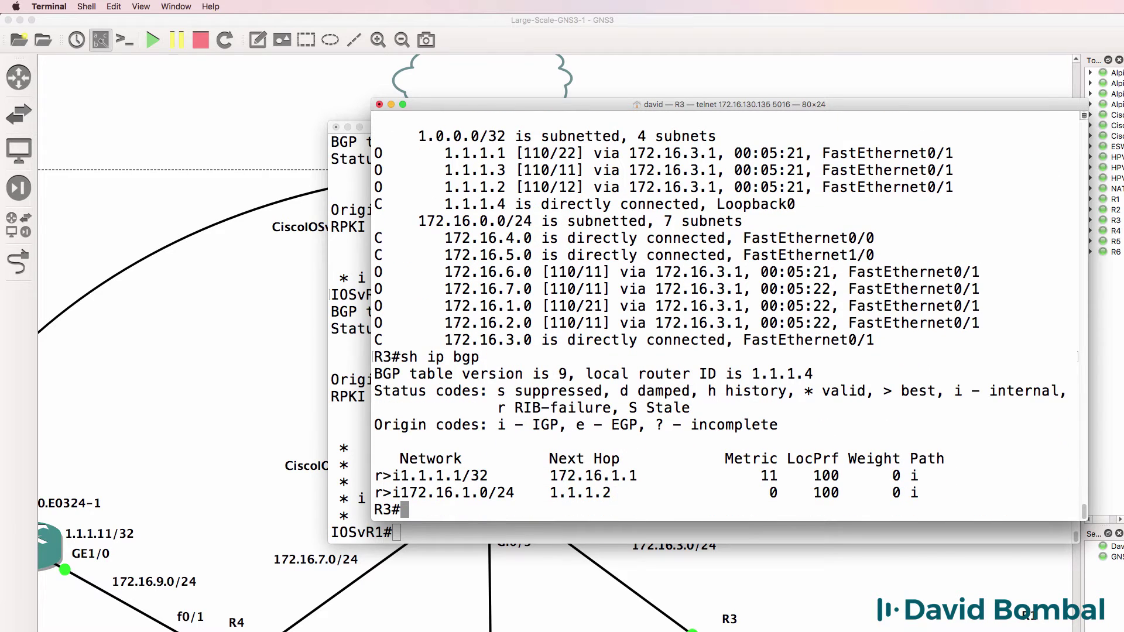
{"action": "key", "text": "Up"}
{"action": "key", "text": "Return"}
{"action": "key", "text": "Up"}
{"action": "key", "text": "Up"}
{"action": "key", "text": "Return"}
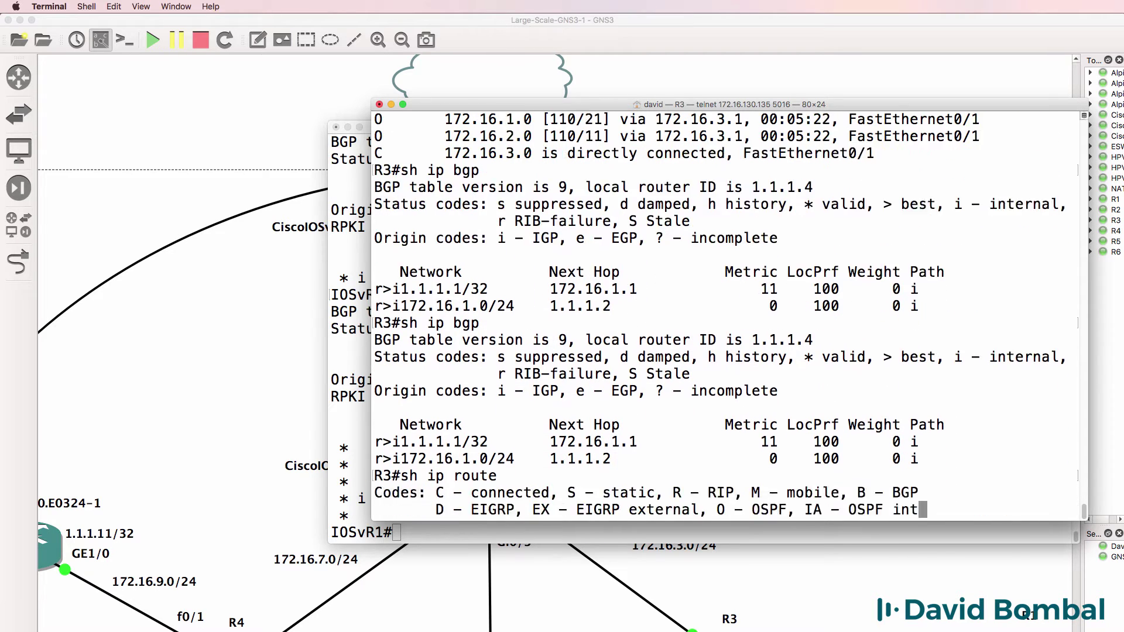
{"action": "key", "text": "Up"}
{"action": "key", "text": "Return"}
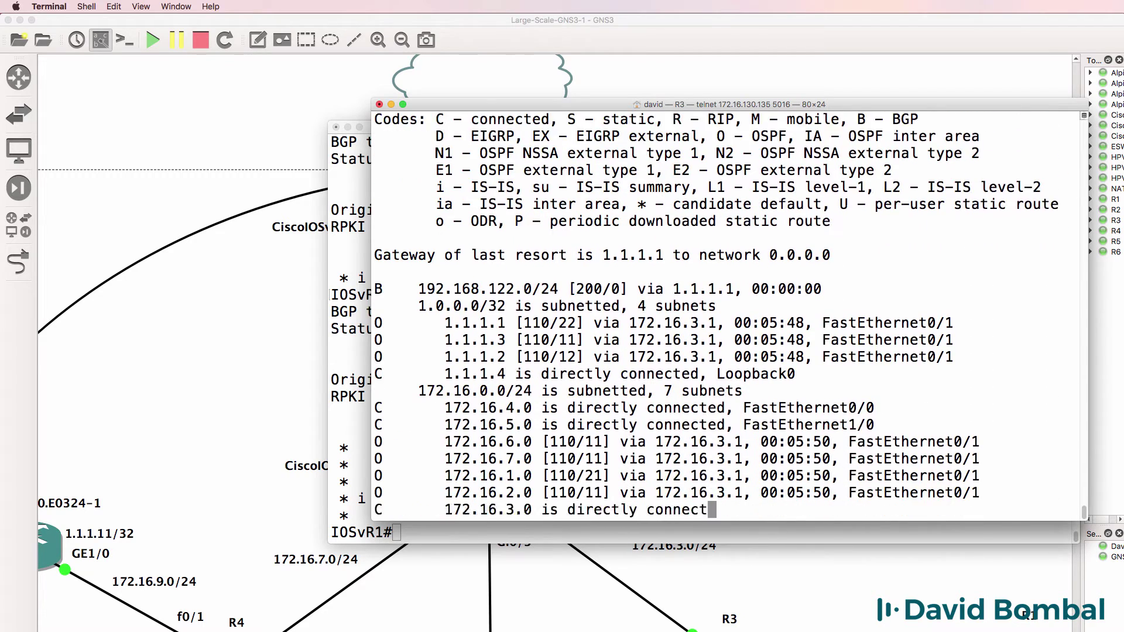
{"action": "left_click_drag", "start_coordinate": [794, 497], "coordinate": [294, 492]}
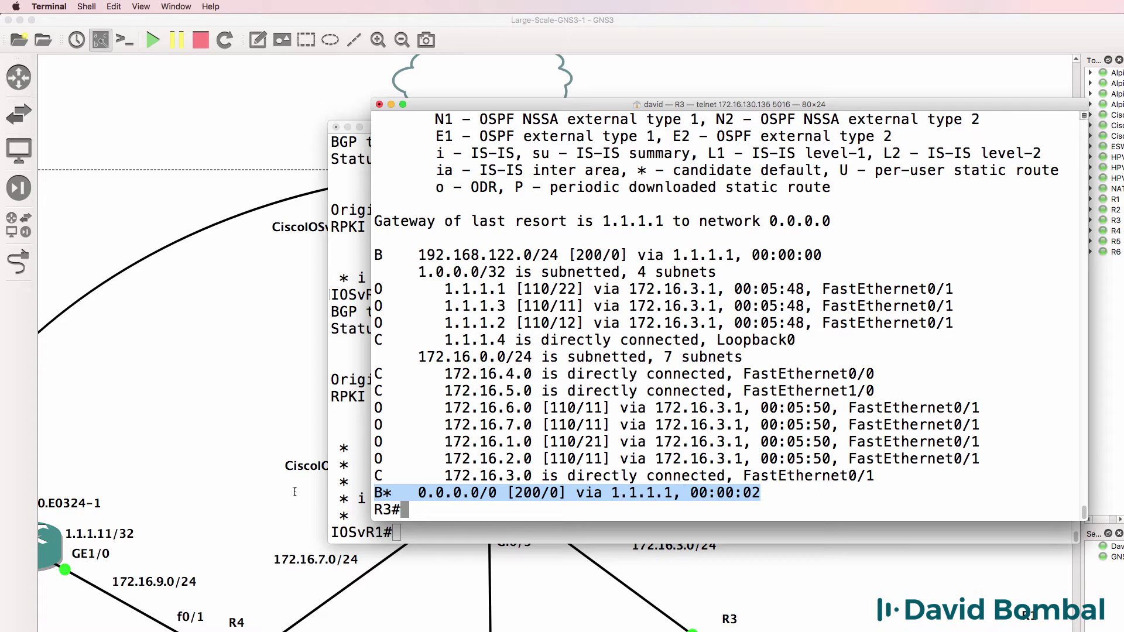
Ping google.com and cisco.com from R3
{"action": "scroll", "coordinate": [295, 492], "scroll_direction": "down", "scroll_amount": 10}
{"action": "scroll", "coordinate": [294, 492], "scroll_direction": "right", "scroll_amount": 10}
{"action": "key", "text": "Return"}
{"action": "type", "text": "ping "}
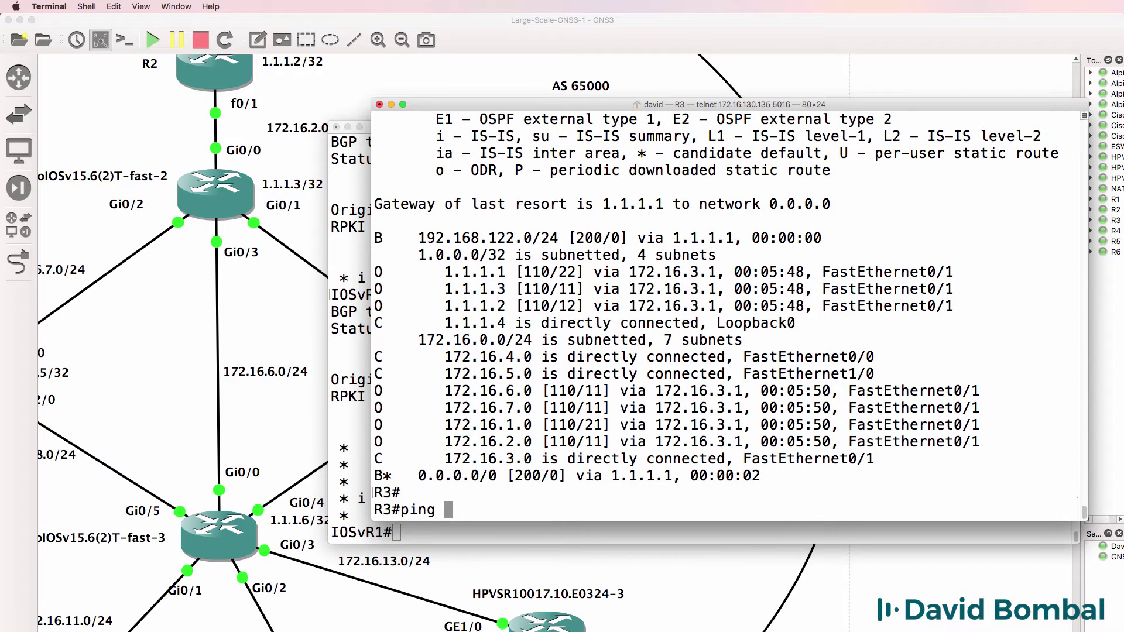
{"action": "type", "text": "google.com"}
{"action": "key", "text": "Return"}
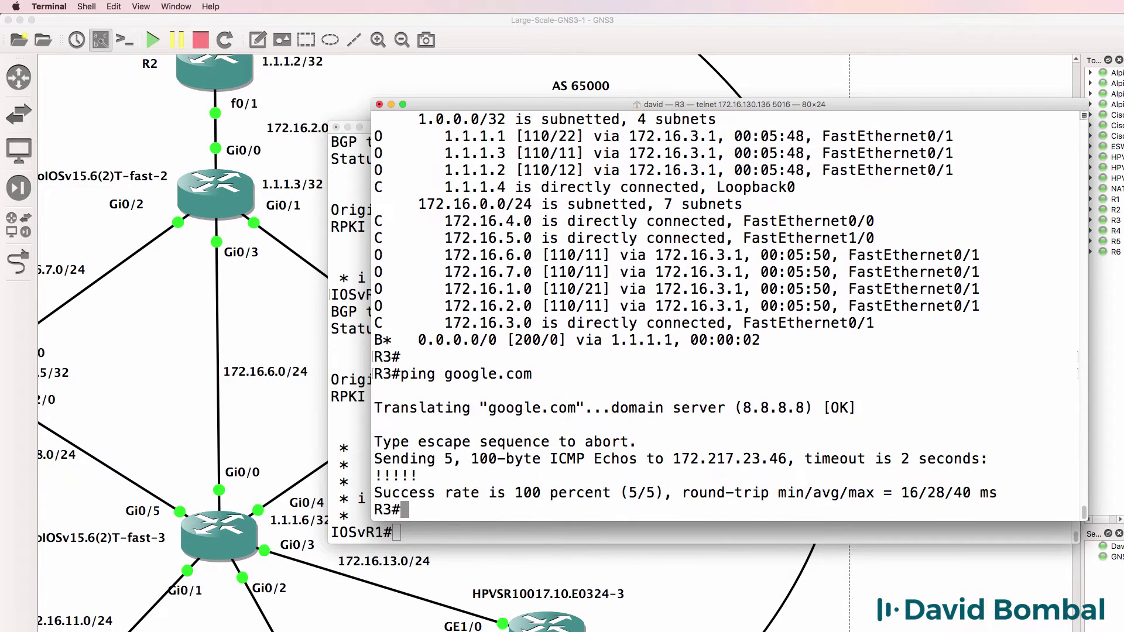
{"action": "type", "text": "ping cisco.com"}
{"action": "key", "text": "Return"}
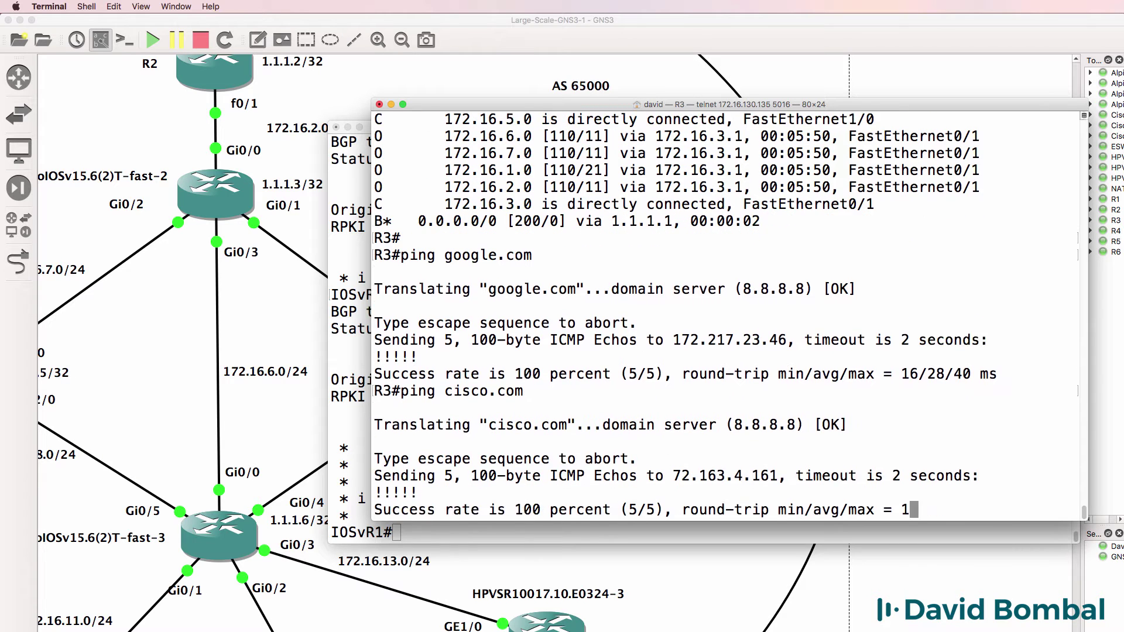
Save R3's configuration with wr and go back to the topology, selecting R3
{"action": "type", "text": "wr"}
{"action": "key", "text": "Return"}
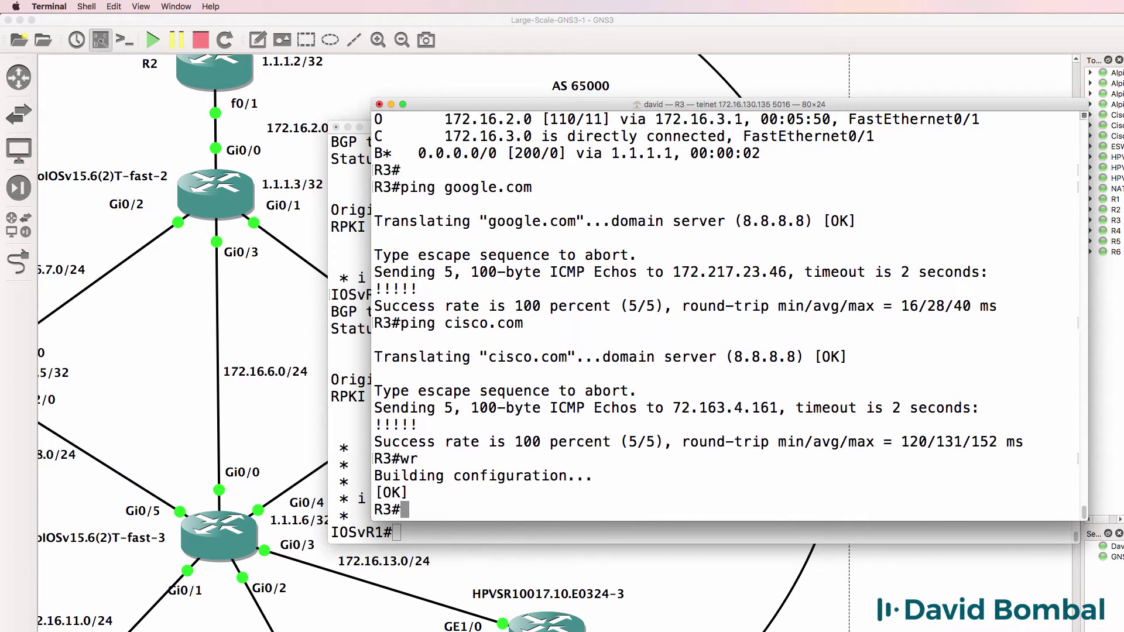
{"action": "left_click", "coordinate": [489, 441]}
{"action": "left_click", "coordinate": [475, 371]}
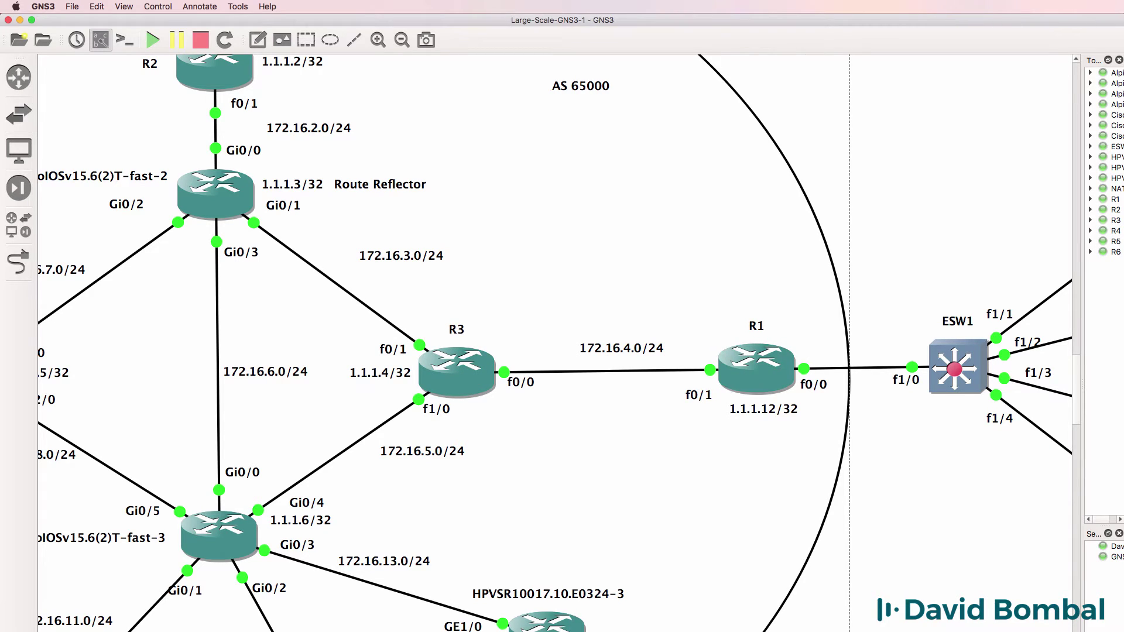
Open a console to router R1 from its right-click Console option
{"action": "scroll", "coordinate": [555, 344], "scroll_direction": "right", "scroll_amount": 10}
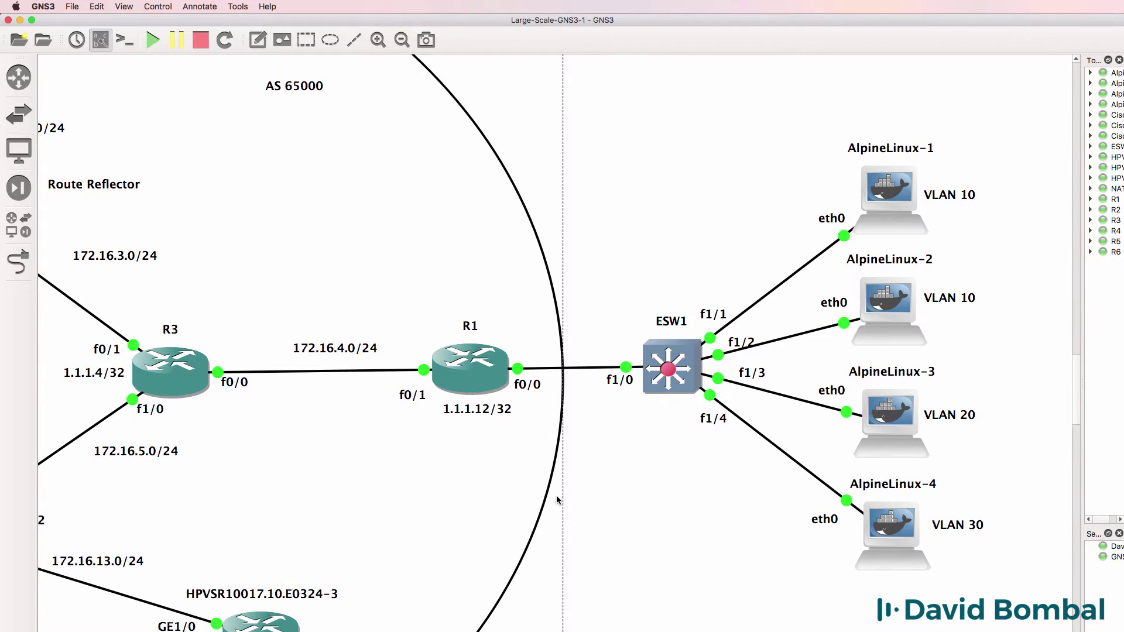
{"action": "right_click", "coordinate": [464, 348]}
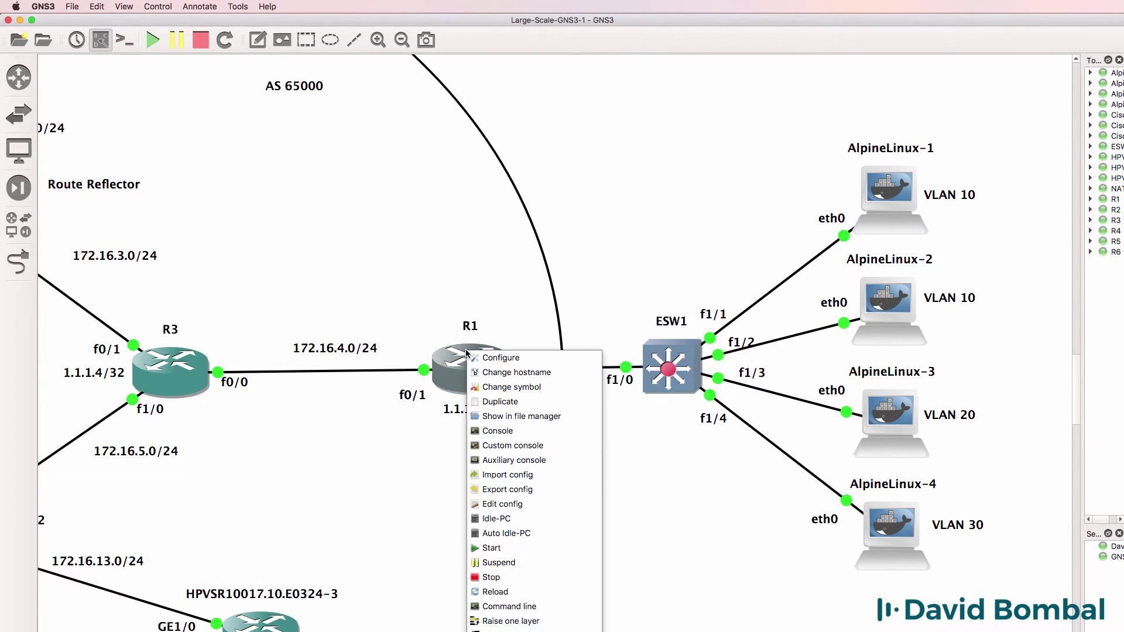
{"action": "left_click", "coordinate": [549, 439]}
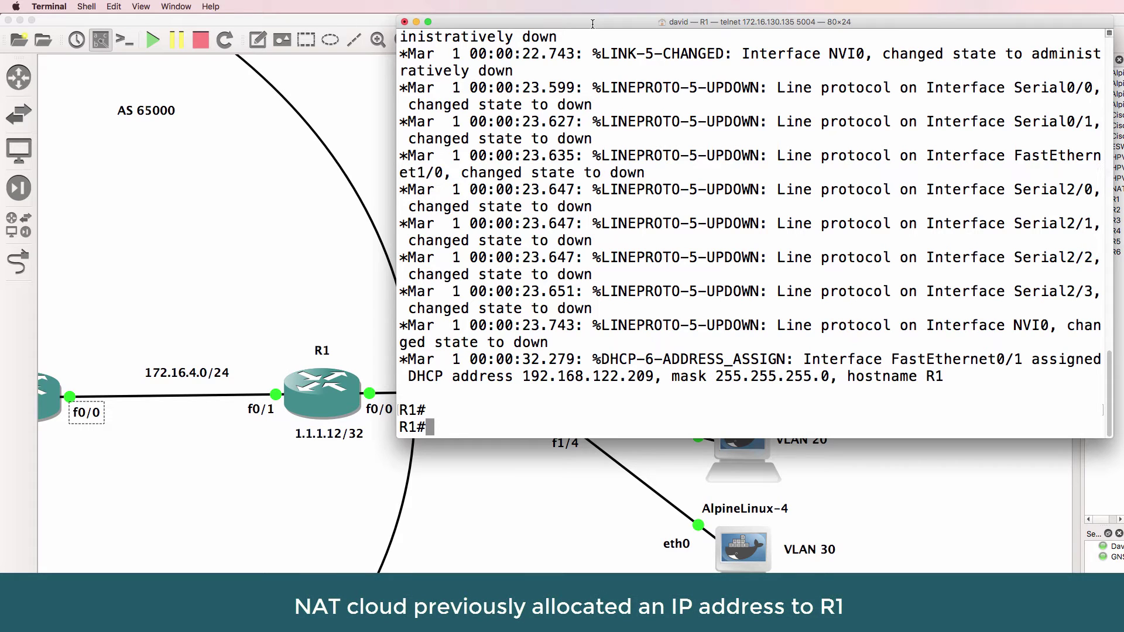
List R1's interface addresses with sh ip int brief
{"action": "type", "text": "sh ip int brief"}
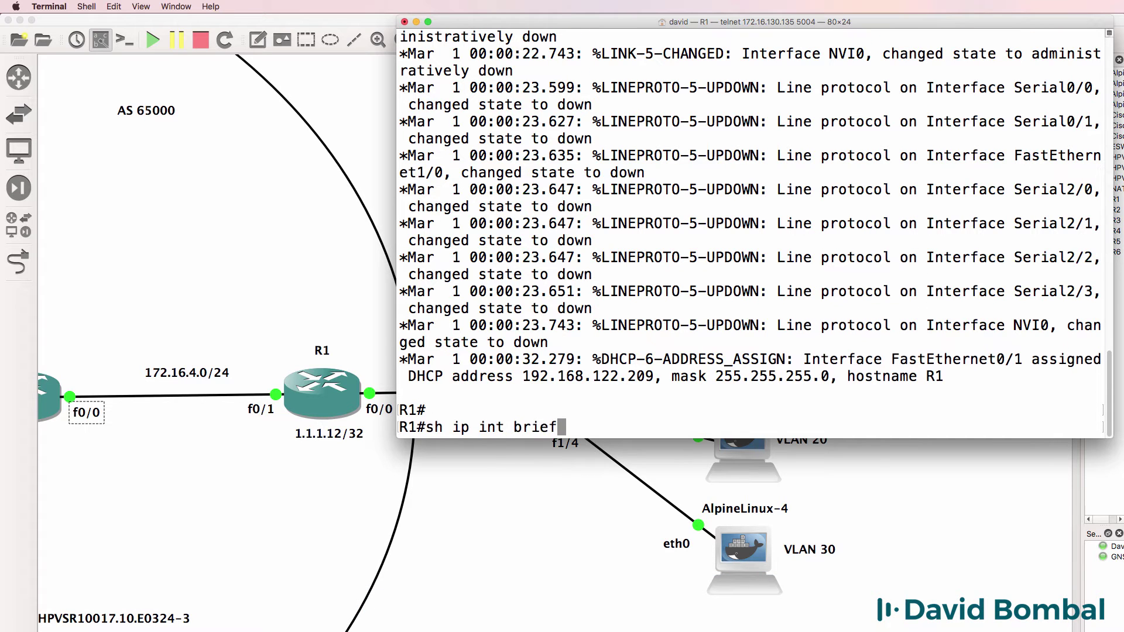
{"action": "key", "text": "Return"}
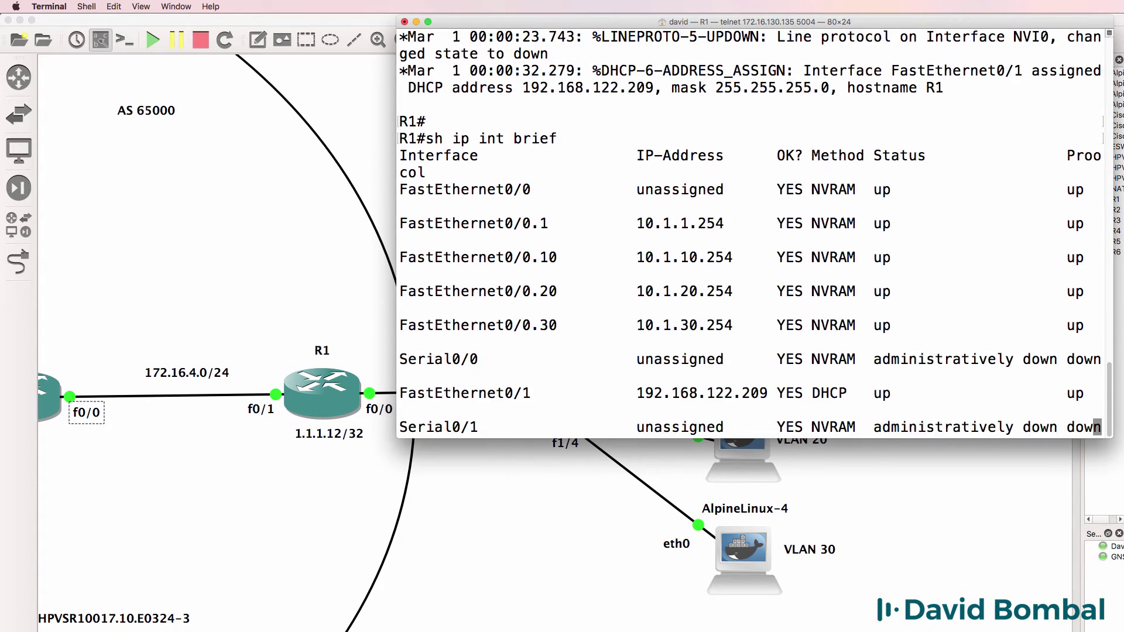
{"action": "left_click_drag", "start_coordinate": [1101, 208], "coordinate": [470, 72]}
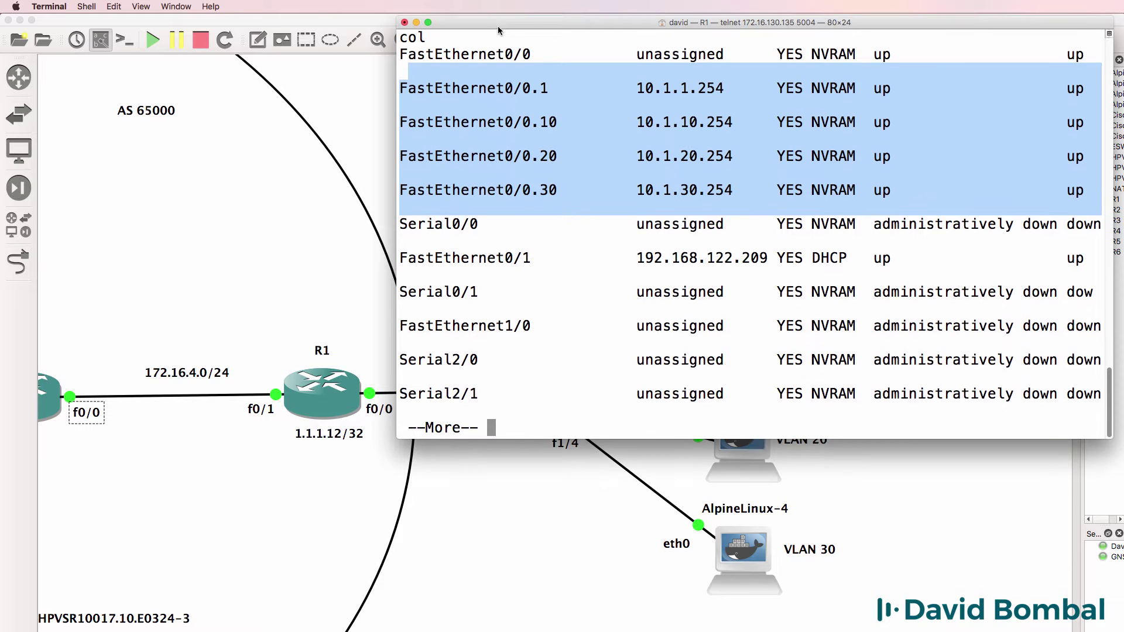
{"action": "left_click_drag", "start_coordinate": [498, 27], "coordinate": [484, 434]}
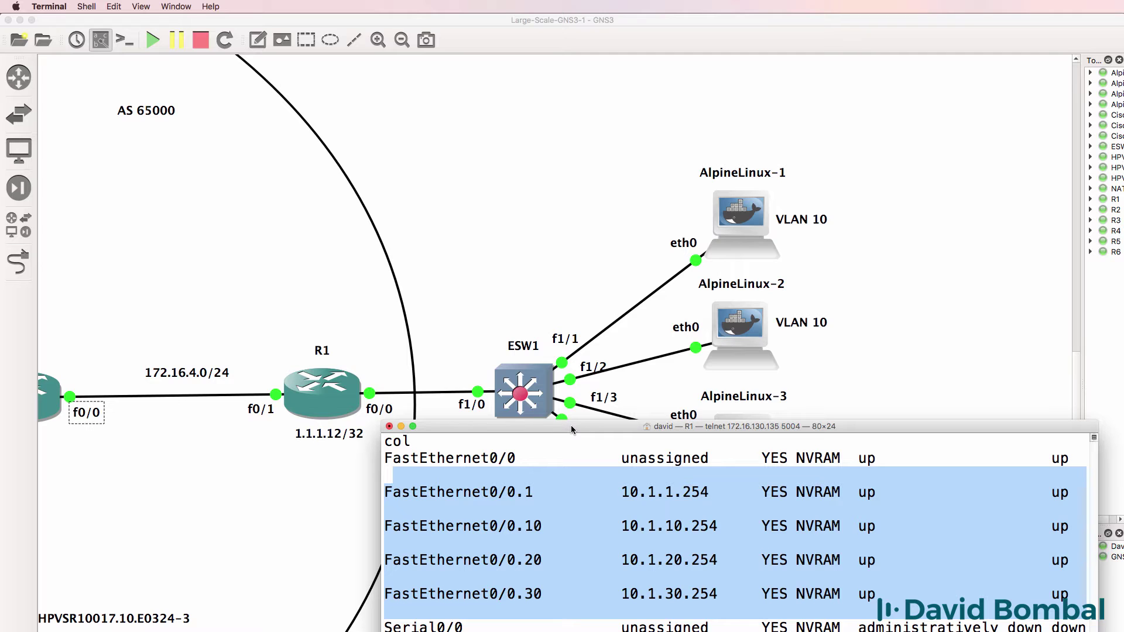
{"action": "left_click_drag", "start_coordinate": [572, 430], "coordinate": [576, 30]}
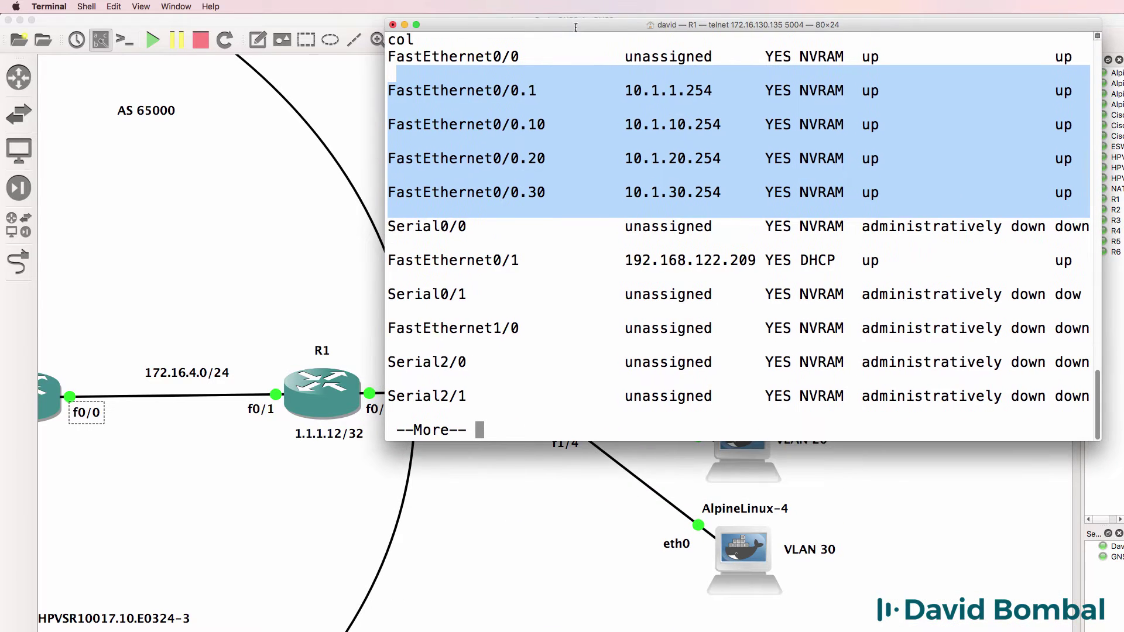
Show FastEthernet0/1's running config and highlight its ip address dhcp and ip nat outside lines
{"action": "type", "text": "qsh run ing"}
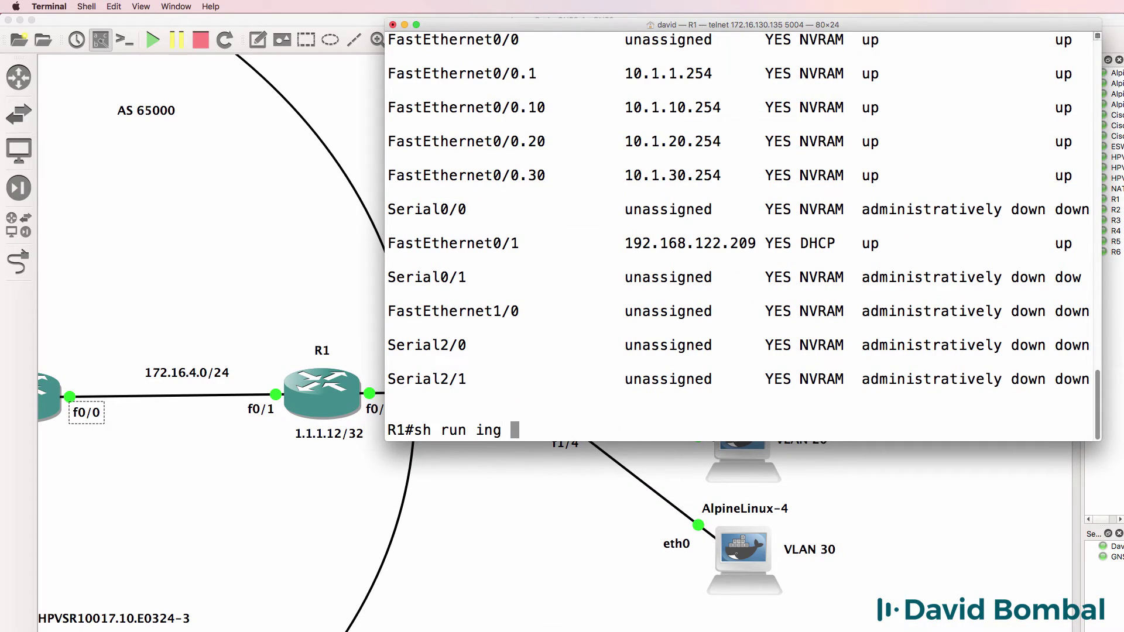
{"action": "key", "text": "BackSpace"}
{"action": "key", "text": "BackSpace"}
{"action": "type", "text": "t f0/1"}
{"action": "key", "text": "Return"}
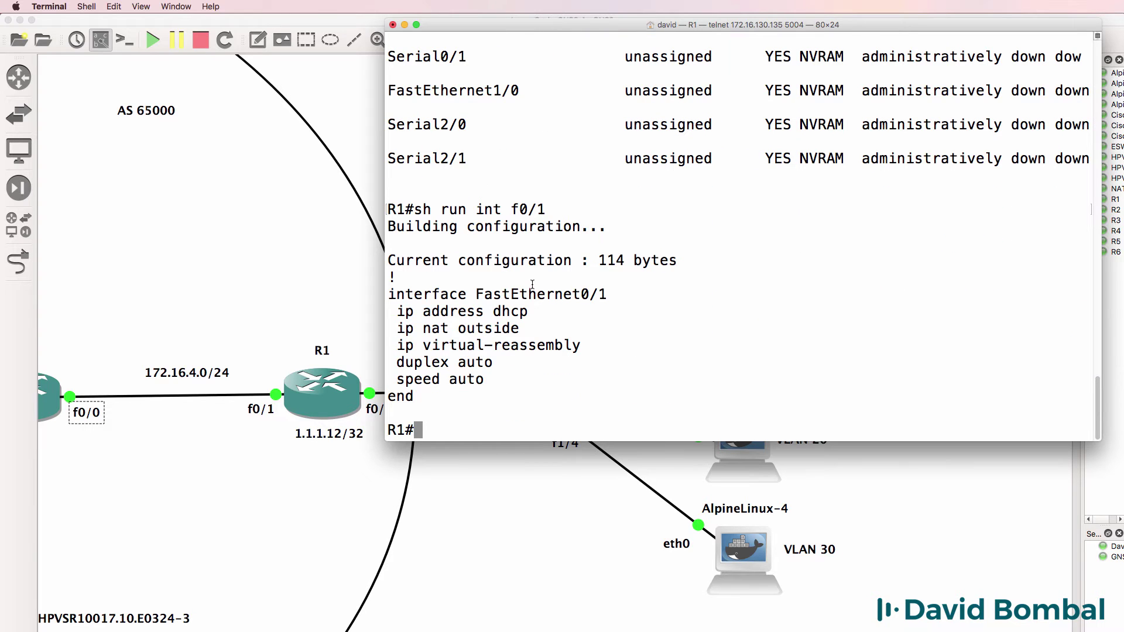
{"action": "left_click_drag", "start_coordinate": [520, 329], "coordinate": [386, 318]}
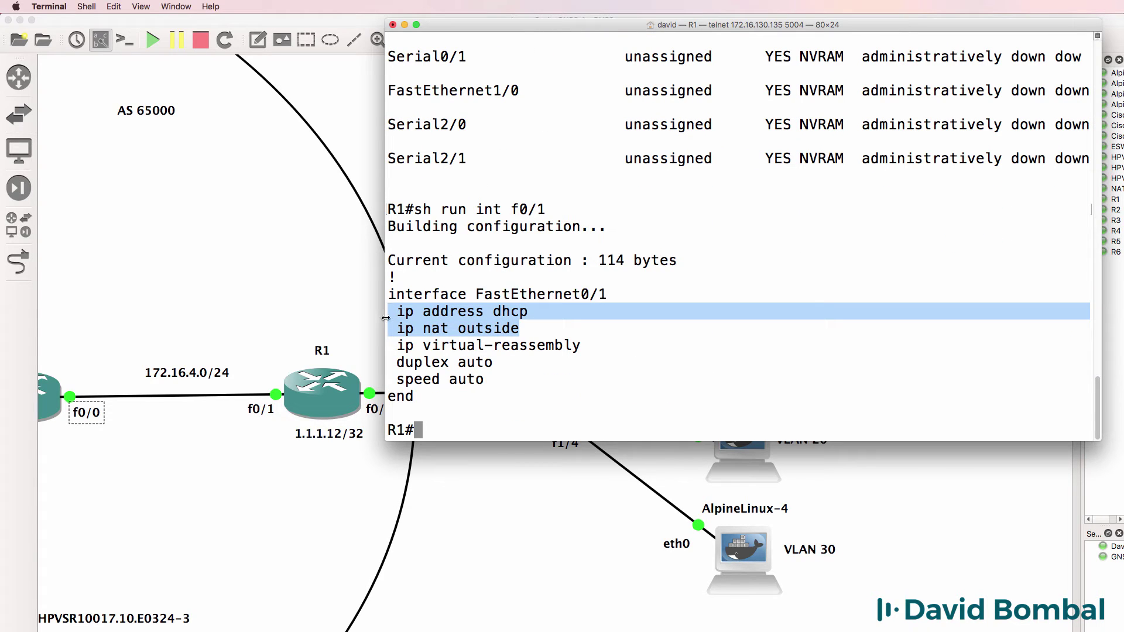
Narrow the AS 65000 circle from its right side and zoom out to the whole topology
{"action": "left_click", "coordinate": [486, 469]}
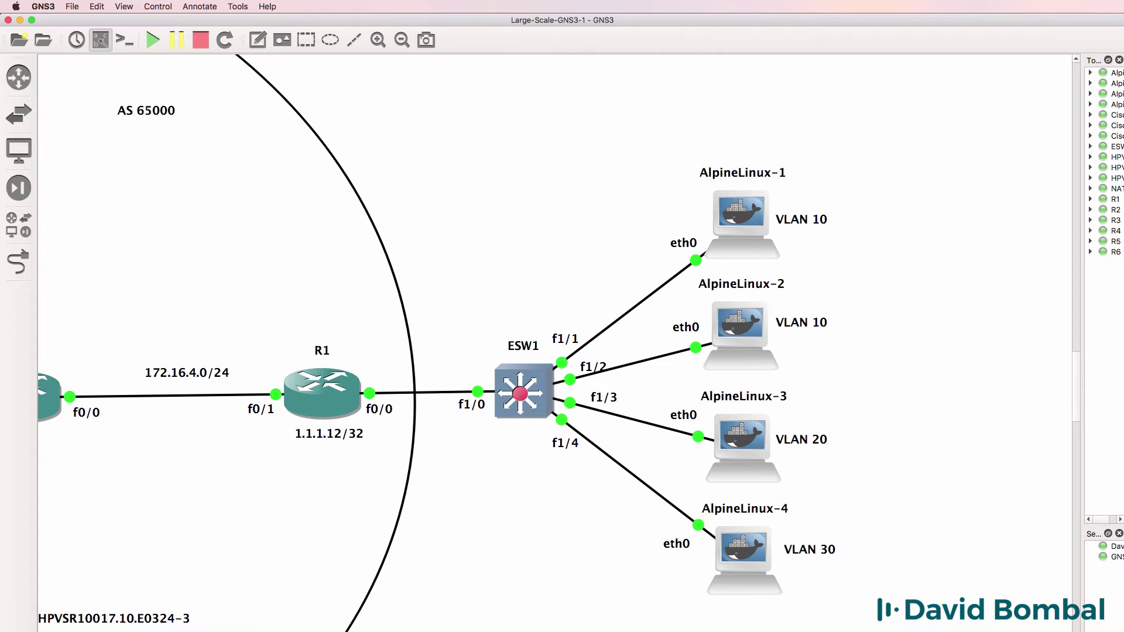
{"action": "scroll", "coordinate": [571, 479], "scroll_direction": "left", "scroll_amount": 8}
{"action": "scroll", "coordinate": [570, 479], "scroll_direction": "right", "scroll_amount": 5}
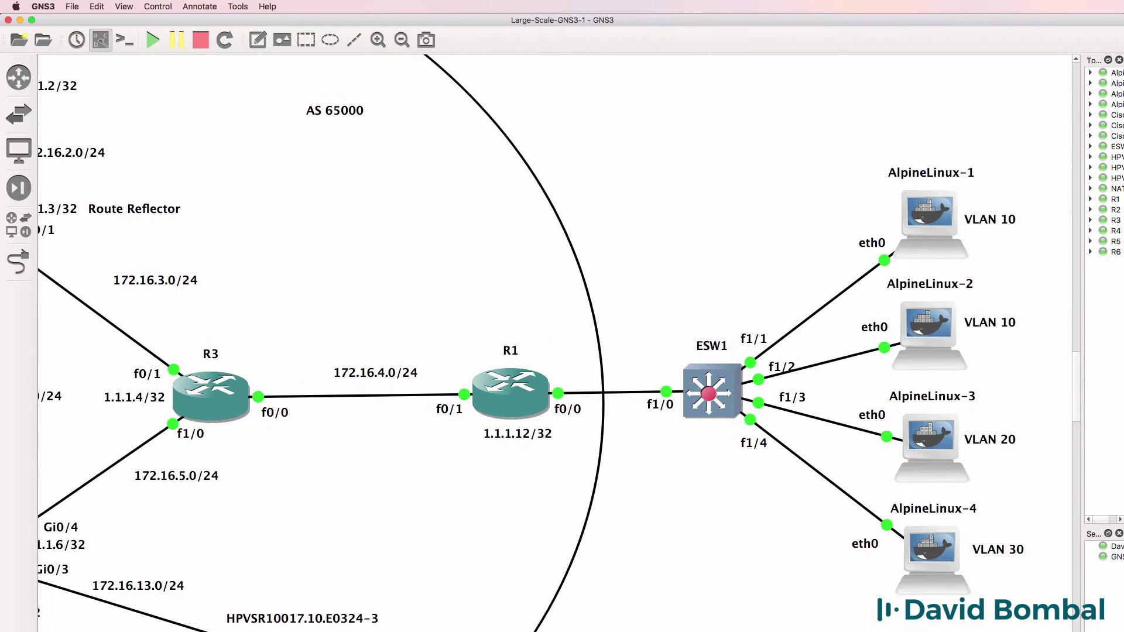
{"action": "scroll", "coordinate": [571, 479], "scroll_direction": "left", "scroll_amount": 1}
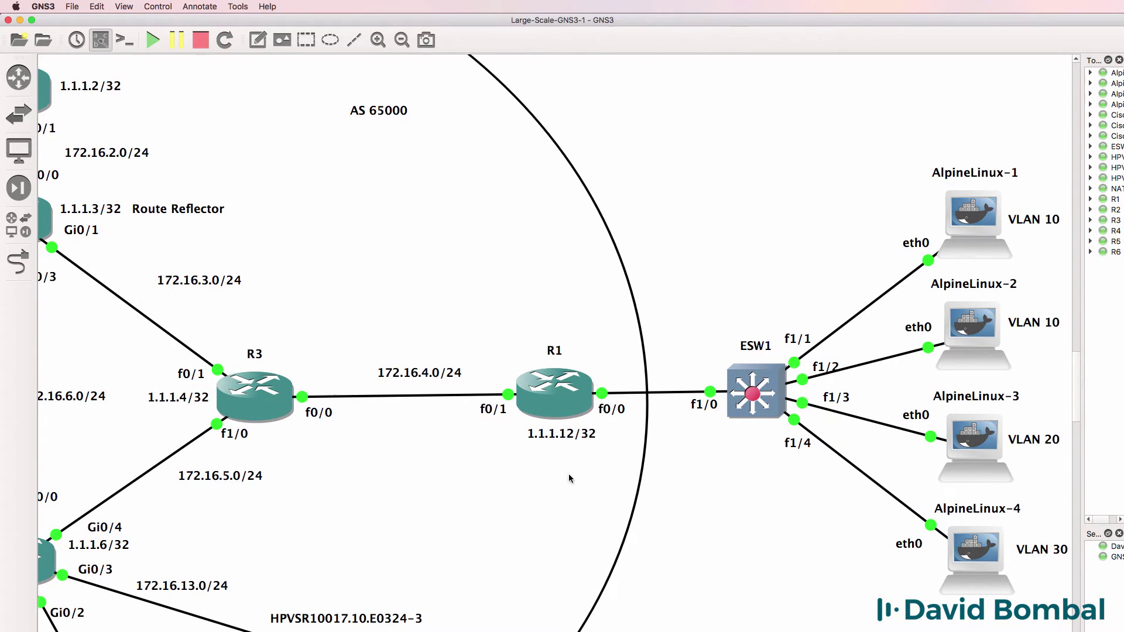
{"action": "left_click", "coordinate": [646, 446]}
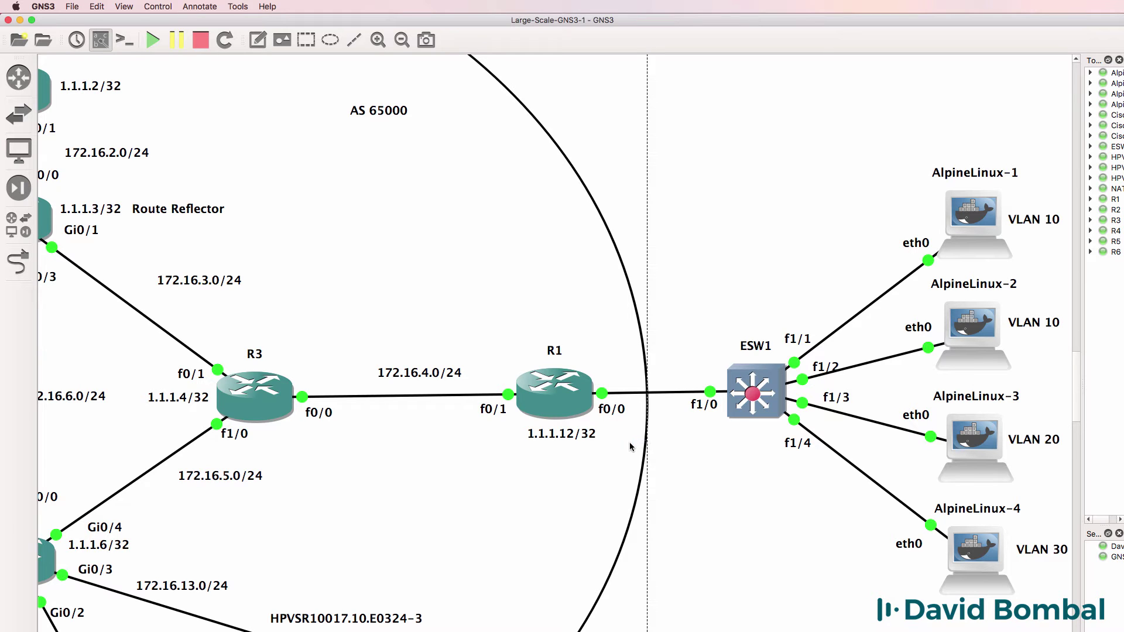
{"action": "left_click", "coordinate": [660, 443]}
{"action": "left_click_drag", "start_coordinate": [646, 440], "coordinate": [476, 438]}
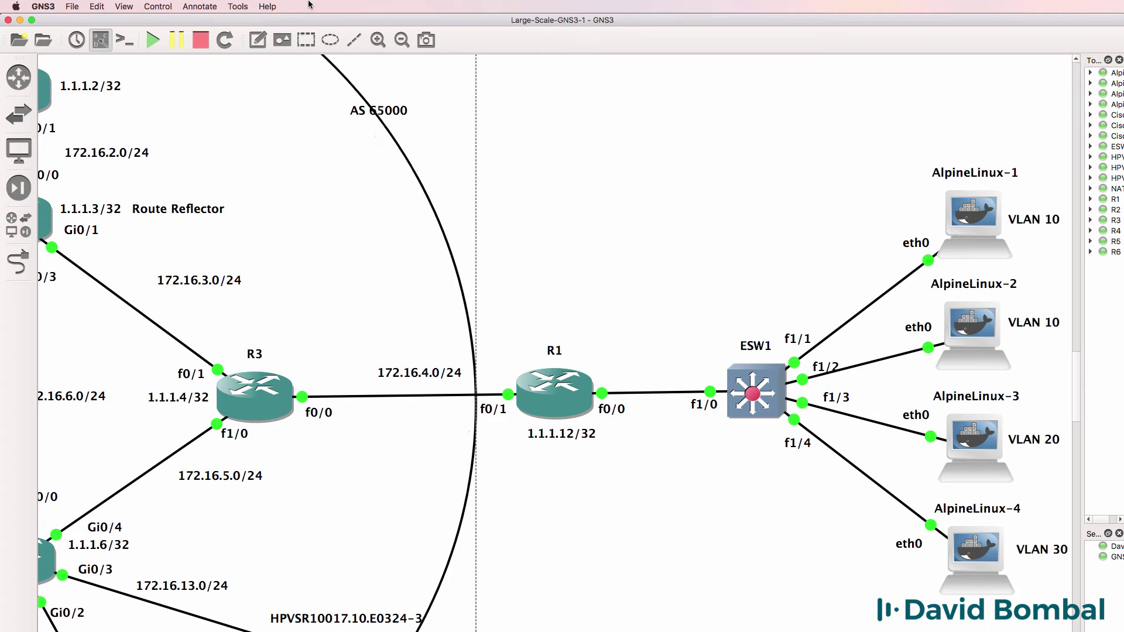
{"action": "left_click", "coordinate": [401, 39]}
{"action": "left_click", "coordinate": [402, 39]}
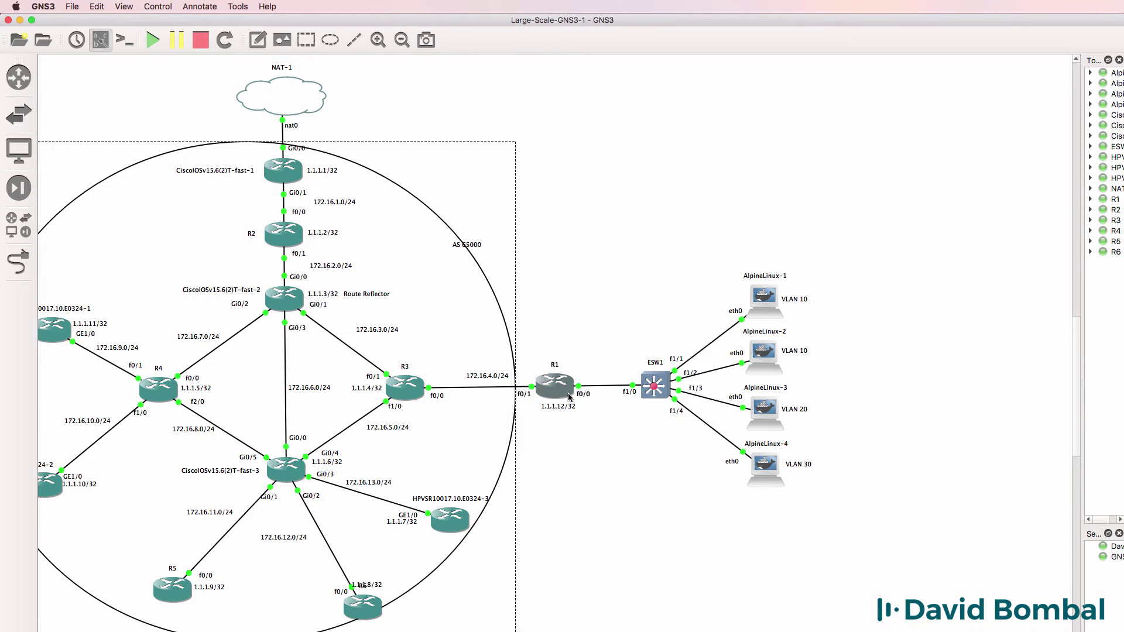
Narrow the AS 65000 ellipse from the left and readjust its bottom edge
{"action": "scroll", "coordinate": [147, 369], "scroll_direction": "left", "scroll_amount": 10}
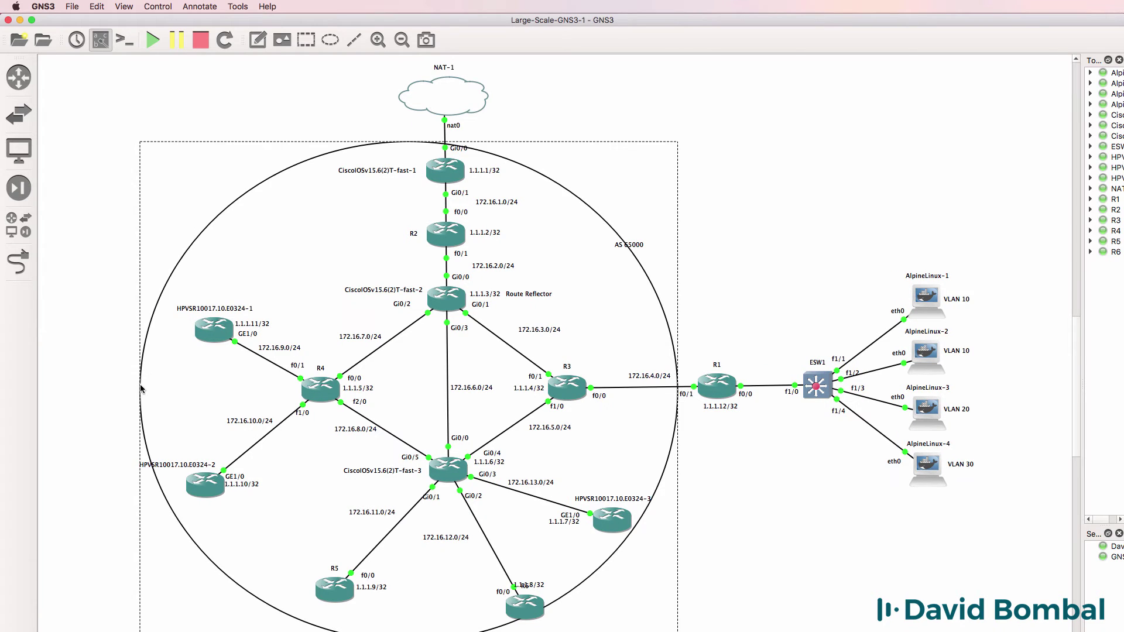
{"action": "left_click_drag", "start_coordinate": [141, 387], "coordinate": [245, 387]}
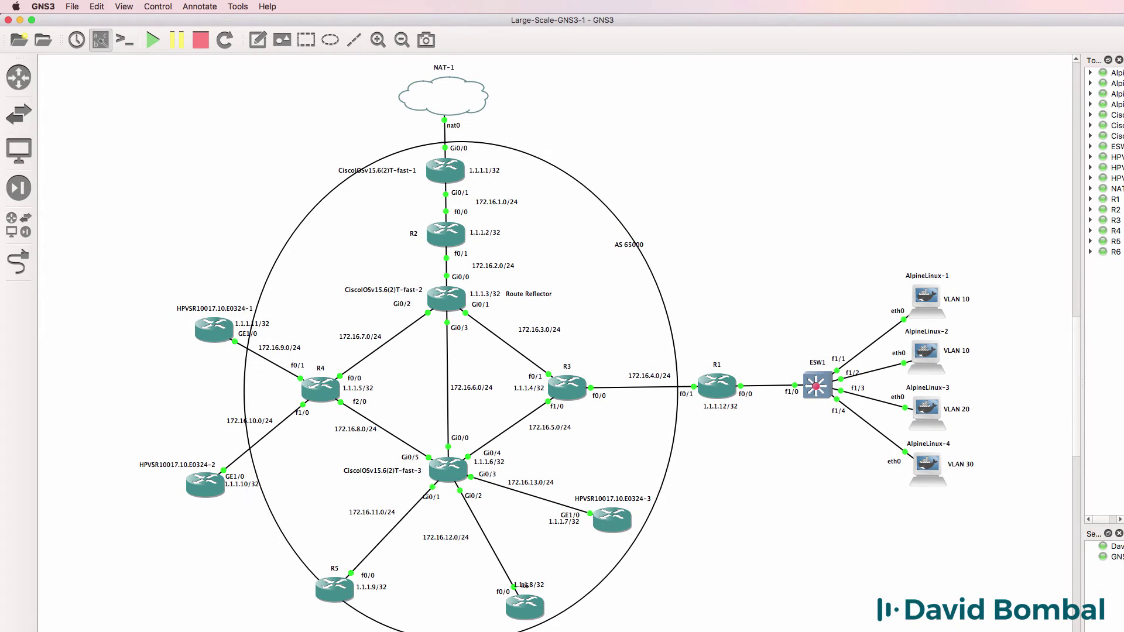
{"action": "left_click_drag", "start_coordinate": [463, 630], "coordinate": [426, 540]}
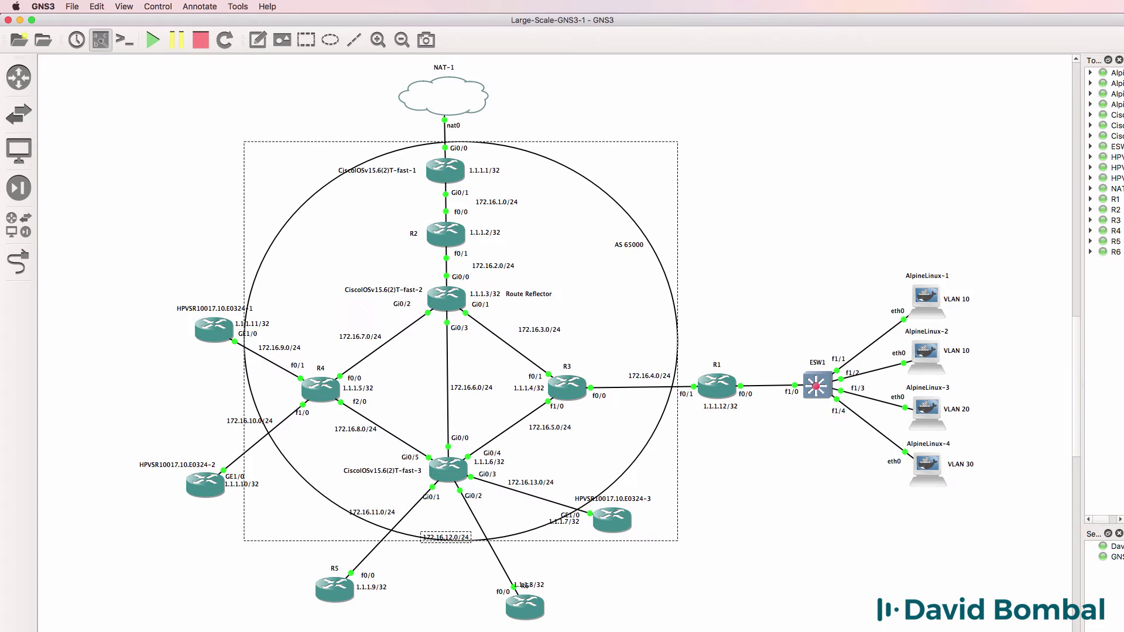
{"action": "scroll", "coordinate": [539, 345], "scroll_direction": "right", "scroll_amount": 5}
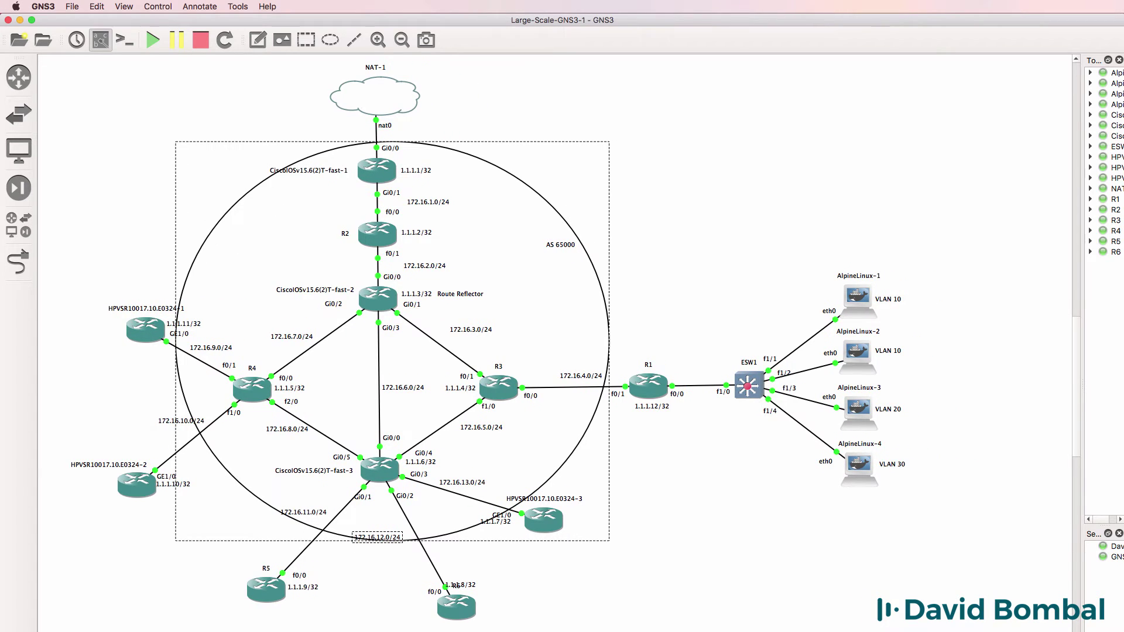
{"action": "scroll", "coordinate": [389, 538], "scroll_direction": "right", "scroll_amount": 3}
{"action": "left_click_drag", "start_coordinate": [390, 540], "coordinate": [392, 613]}
{"action": "left_click", "coordinate": [491, 513]}
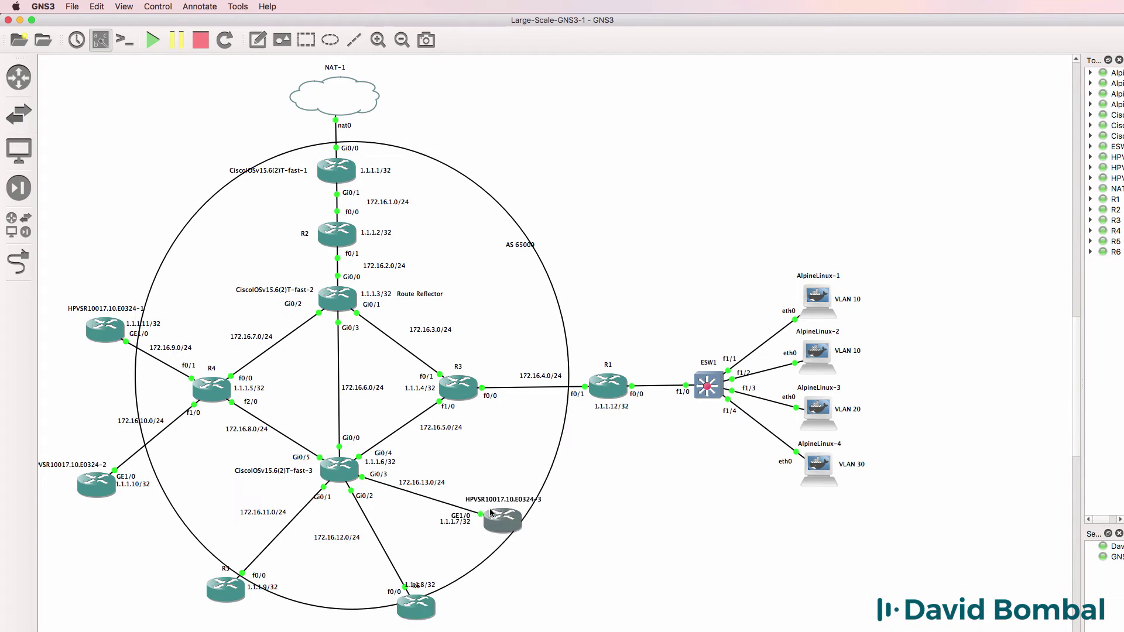
Reposition the third and second HPVSR routers, router R6, and the 1.1.1.10/32 label
{"action": "left_click_drag", "start_coordinate": [490, 513], "coordinate": [478, 506]}
{"action": "left_click_drag", "start_coordinate": [418, 614], "coordinate": [477, 616]}
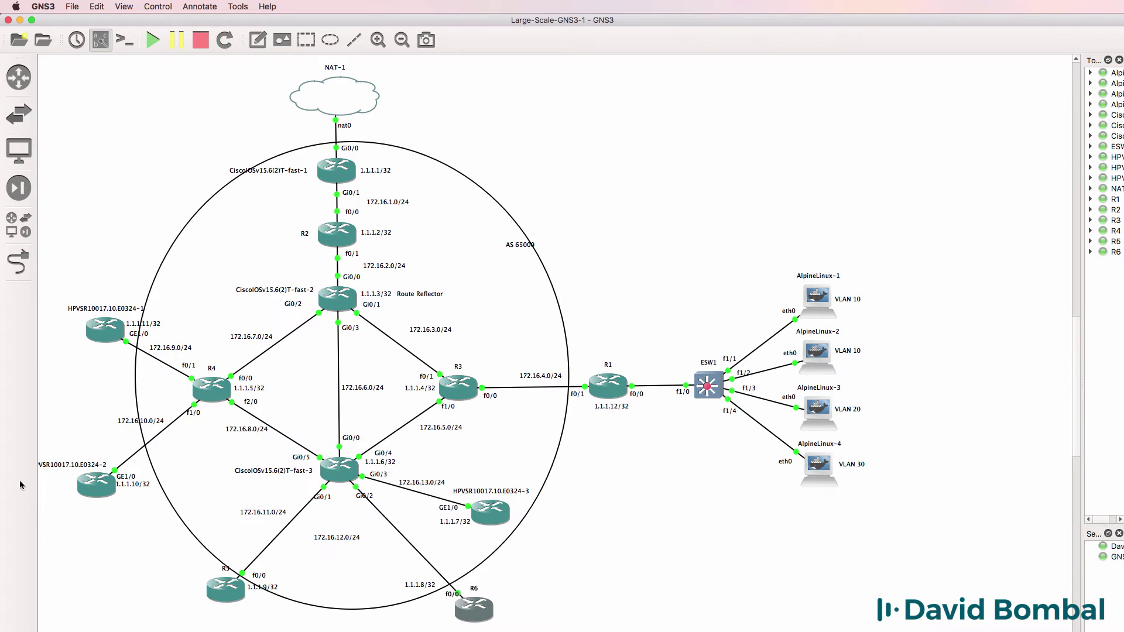
{"action": "left_click_drag", "start_coordinate": [96, 492], "coordinate": [195, 504]}
{"action": "left_click_drag", "start_coordinate": [133, 484], "coordinate": [157, 496]}
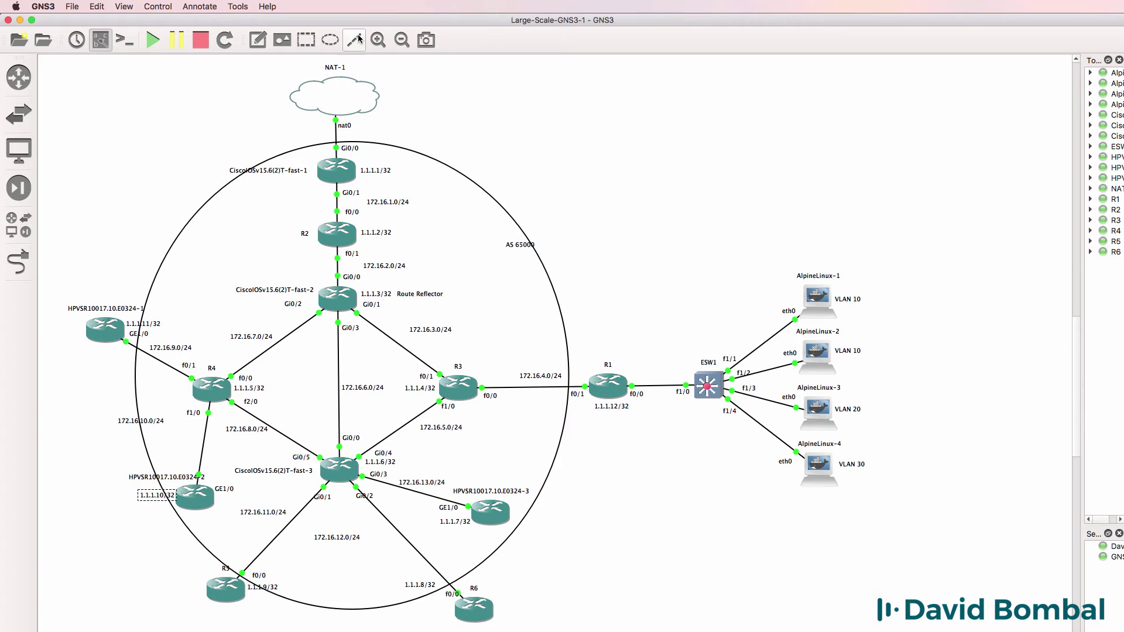
Zoom in on the R3–R1 link and move the 172.16.4.0/24 label slightly left
{"action": "left_click", "coordinate": [378, 40]}
{"action": "left_click", "coordinate": [379, 39]}
{"action": "scroll", "coordinate": [1083, 405], "scroll_direction": "down", "scroll_amount": 5}
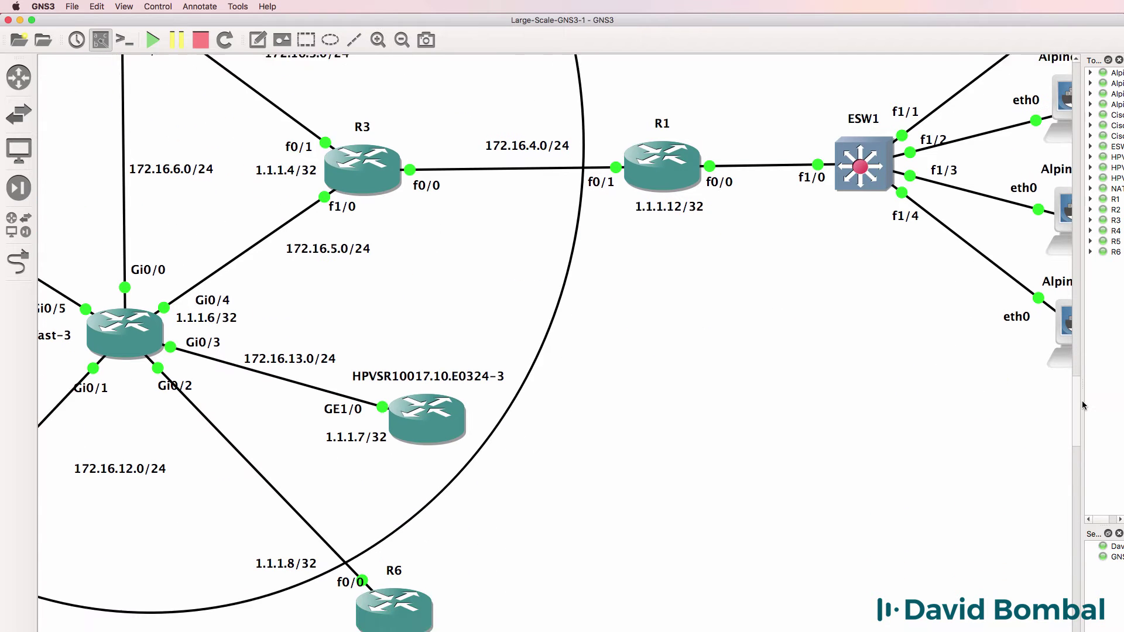
{"action": "scroll", "coordinate": [1083, 405], "scroll_direction": "down", "scroll_amount": 1}
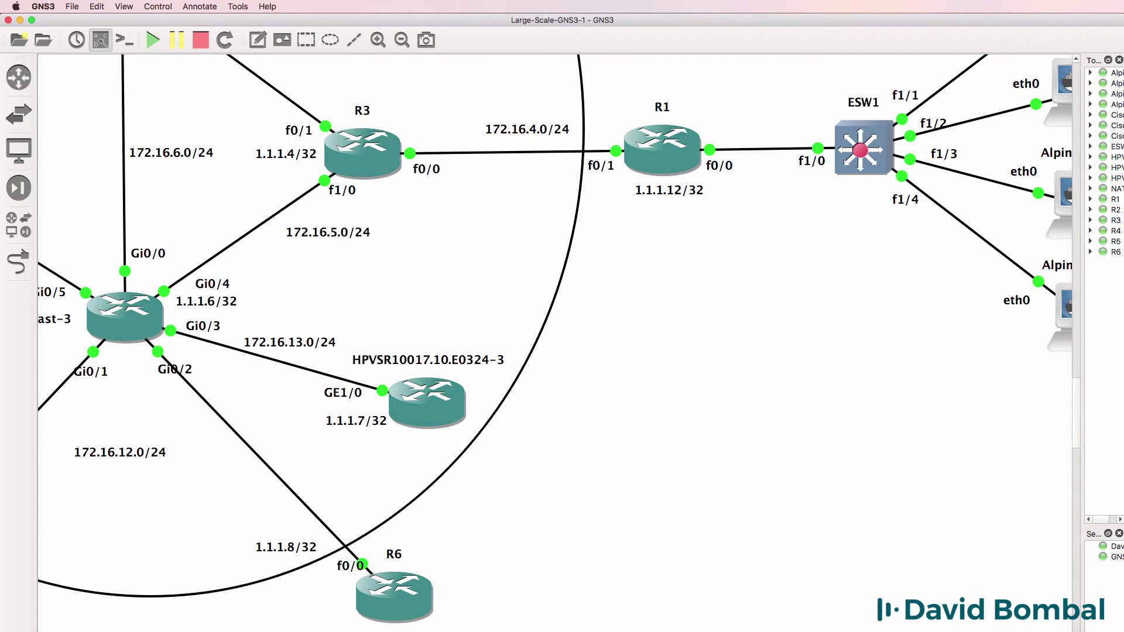
{"action": "scroll", "coordinate": [555, 339], "scroll_direction": "left", "scroll_amount": 10}
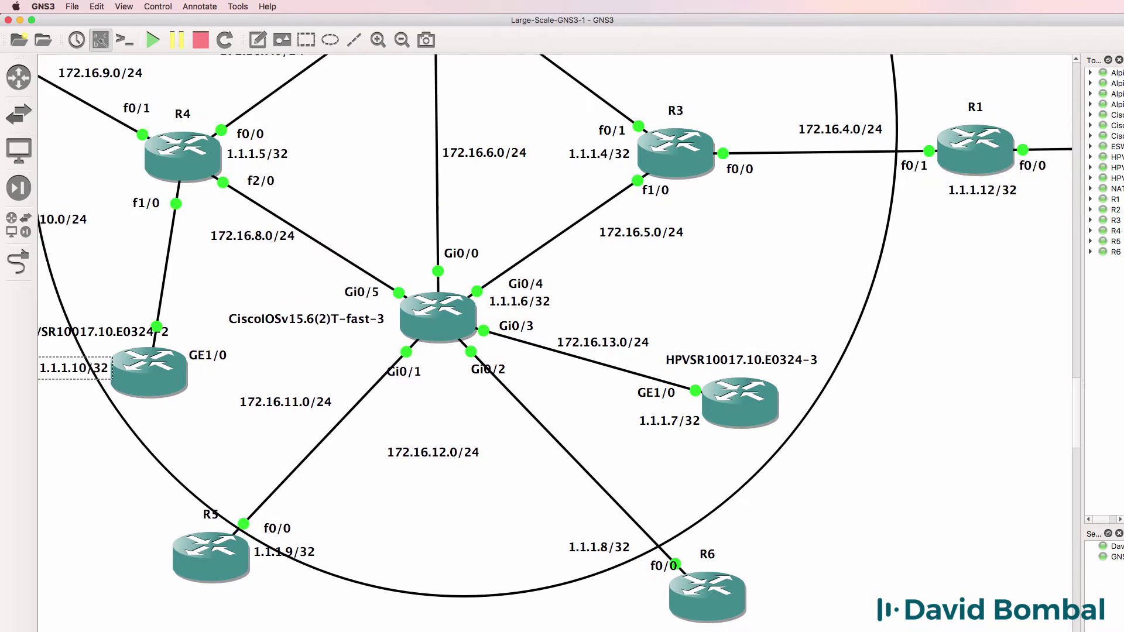
{"action": "scroll", "coordinate": [304, 322], "scroll_direction": "right", "scroll_amount": 12}
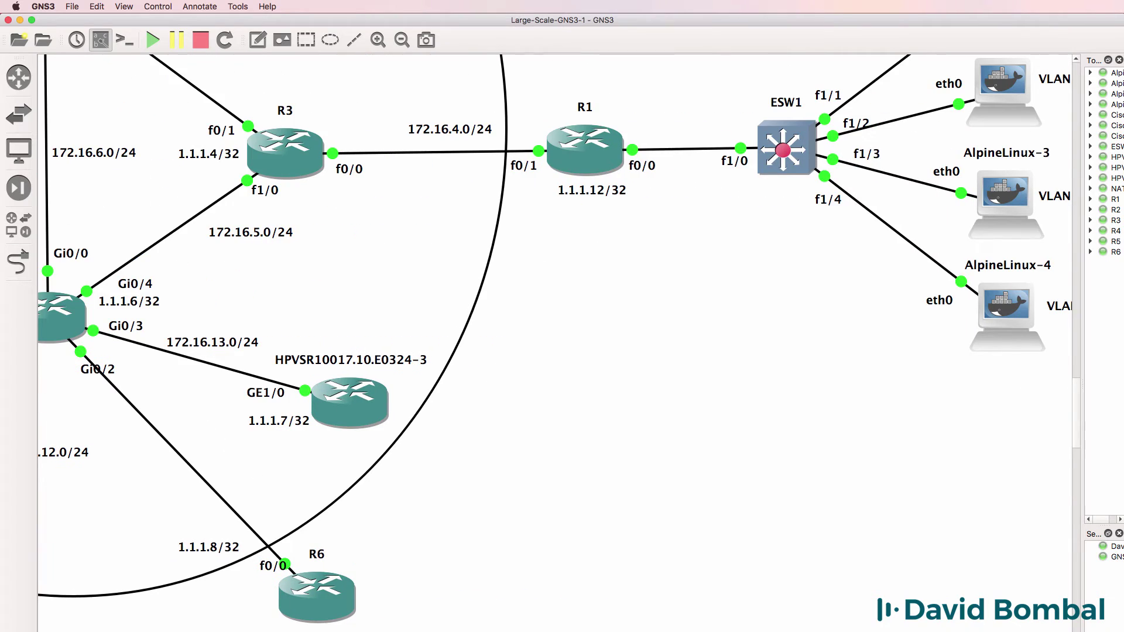
{"action": "scroll", "coordinate": [1082, 408], "scroll_direction": "up", "scroll_amount": 9}
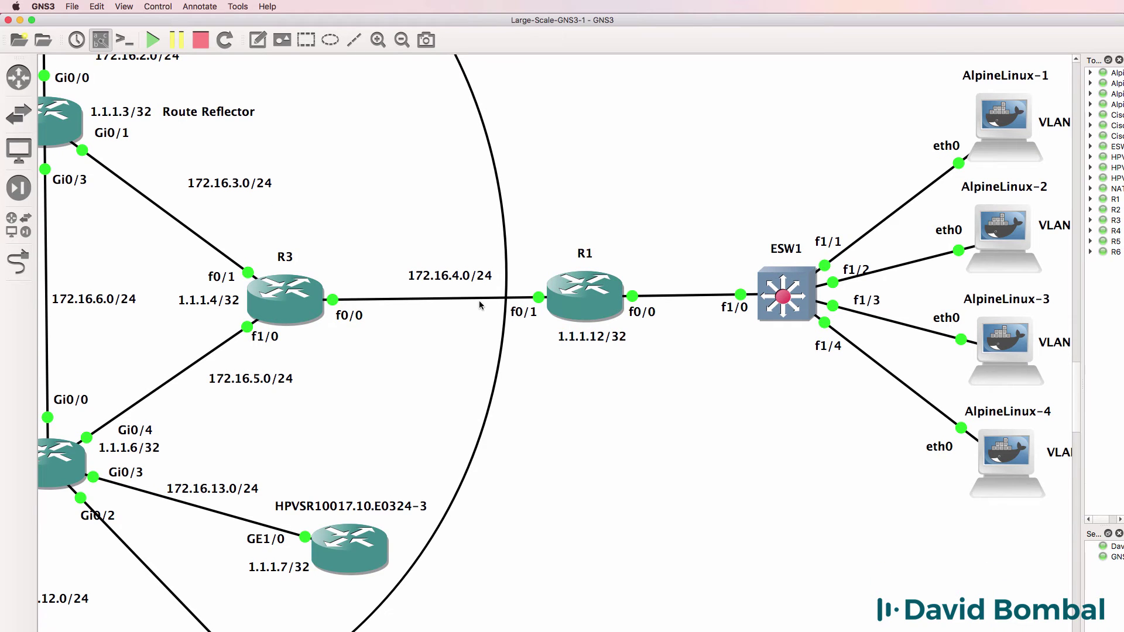
{"action": "left_click_drag", "start_coordinate": [460, 280], "coordinate": [439, 282]}
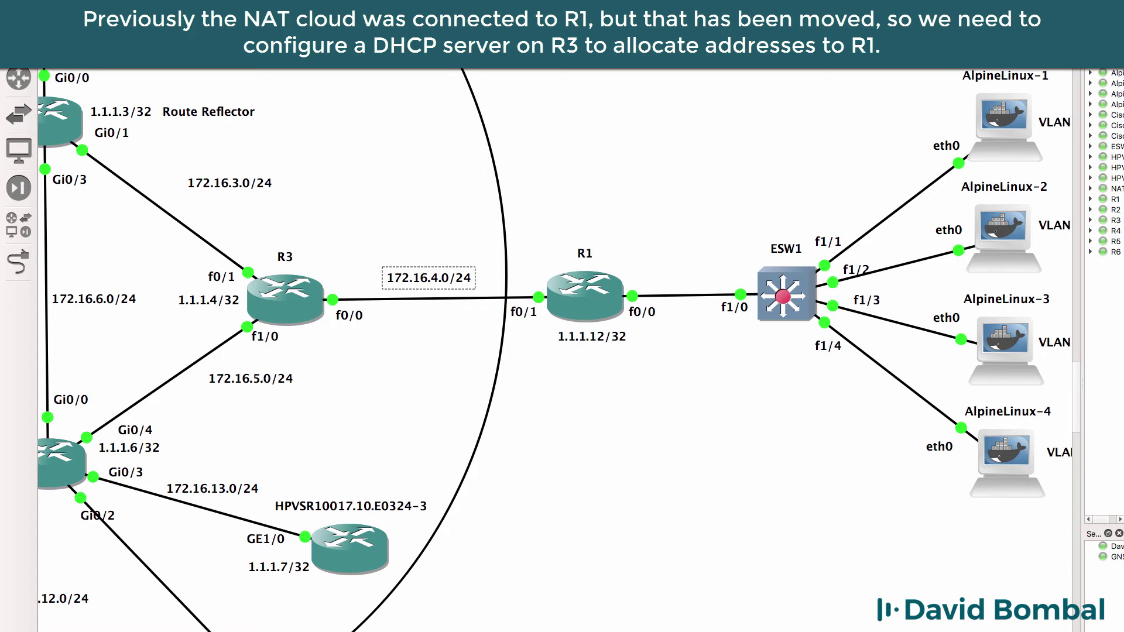
On R3, enter global configuration and create the DHCP pool cust1
{"action": "scroll", "coordinate": [164, 423], "scroll_direction": "right", "scroll_amount": 5}
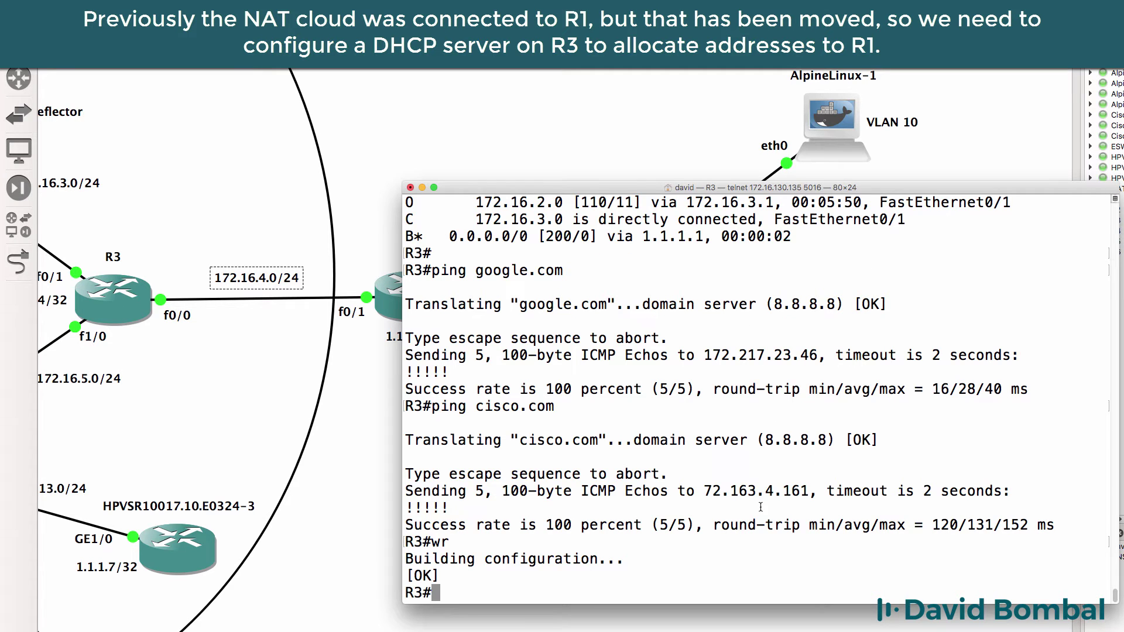
{"action": "type", "text": "conf t"}
{"action": "key", "text": "Return"}
{"action": "type", "text": "ip dh"}
{"action": "key", "text": "Tab"}
{"action": "type", "text": "p"}
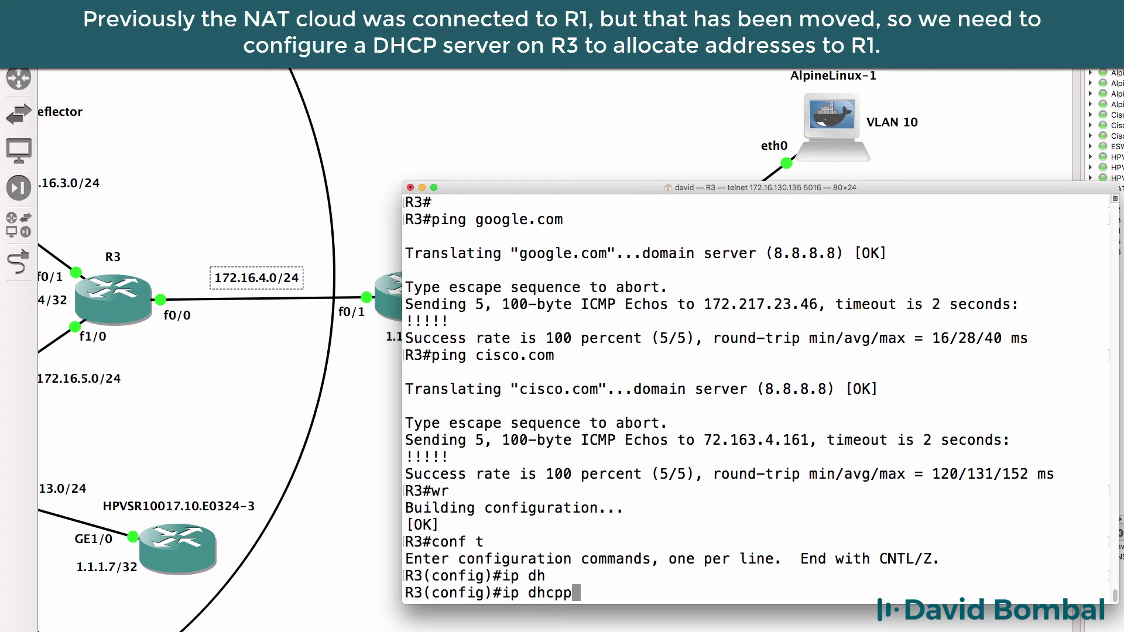
{"action": "type", "text": "o"}
{"action": "key", "text": "Tab"}
{"action": "type", "text": "cust1"}
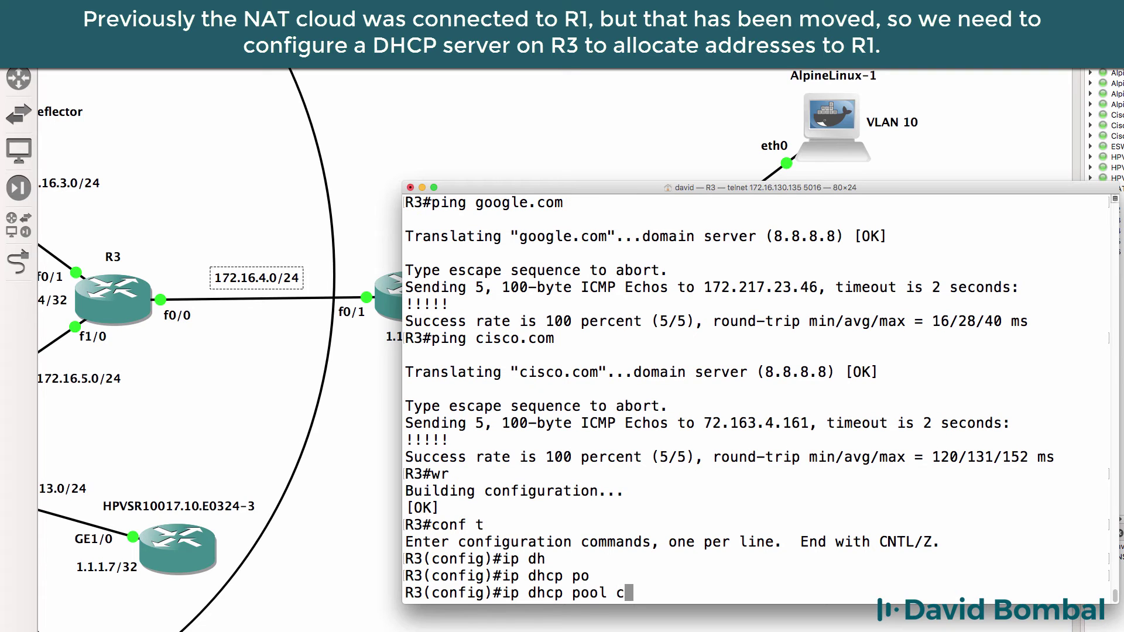
{"action": "key", "text": "Return"}
Set the cust1 pool network to 172.16.4.0 255.255.255.0
{"action": "type", "text": "net"}
{"action": "key", "text": "Tab"}
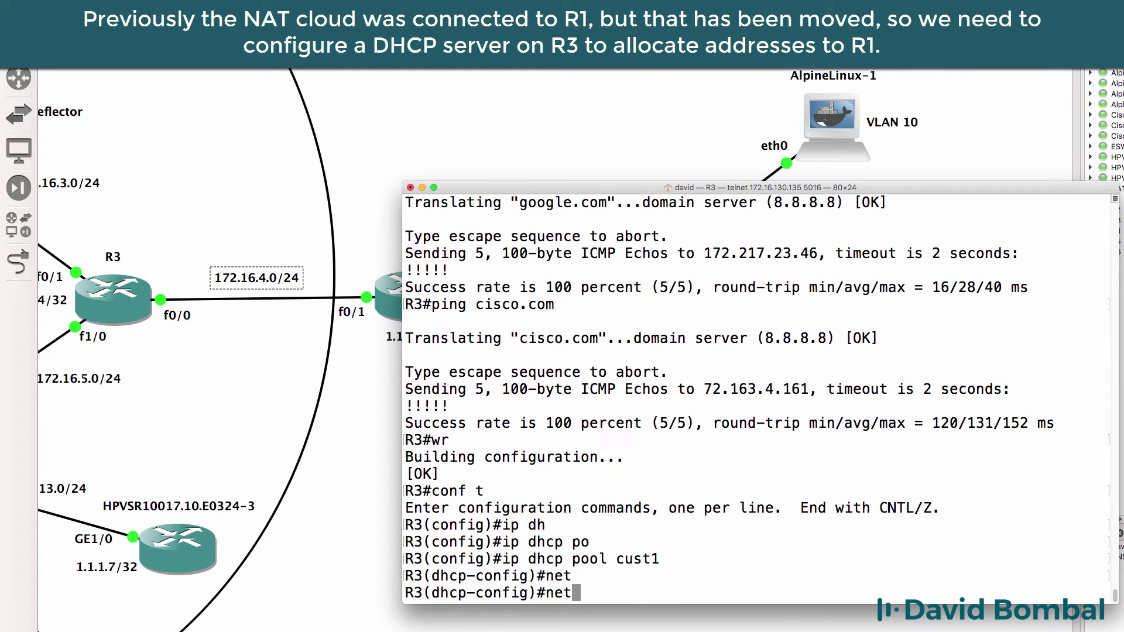
{"action": "type", "text": "w"}
{"action": "key", "text": "Tab"}
{"action": "type", "text": "172.16.54."}
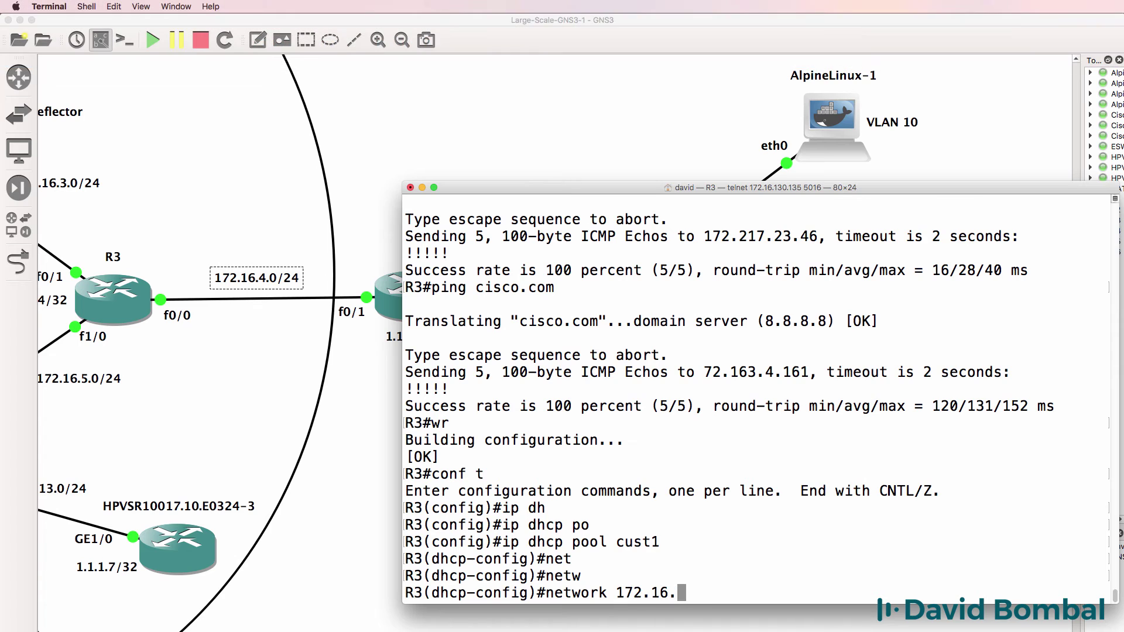
{"action": "key", "text": "BackSpace"}
{"action": "key", "text": "BackSpace"}
{"action": "key", "text": "BackSpace"}
{"action": "type", "text": "4.0 m"}
{"action": "key", "text": "BackSpace"}
{"action": "type", "text": "|?"}
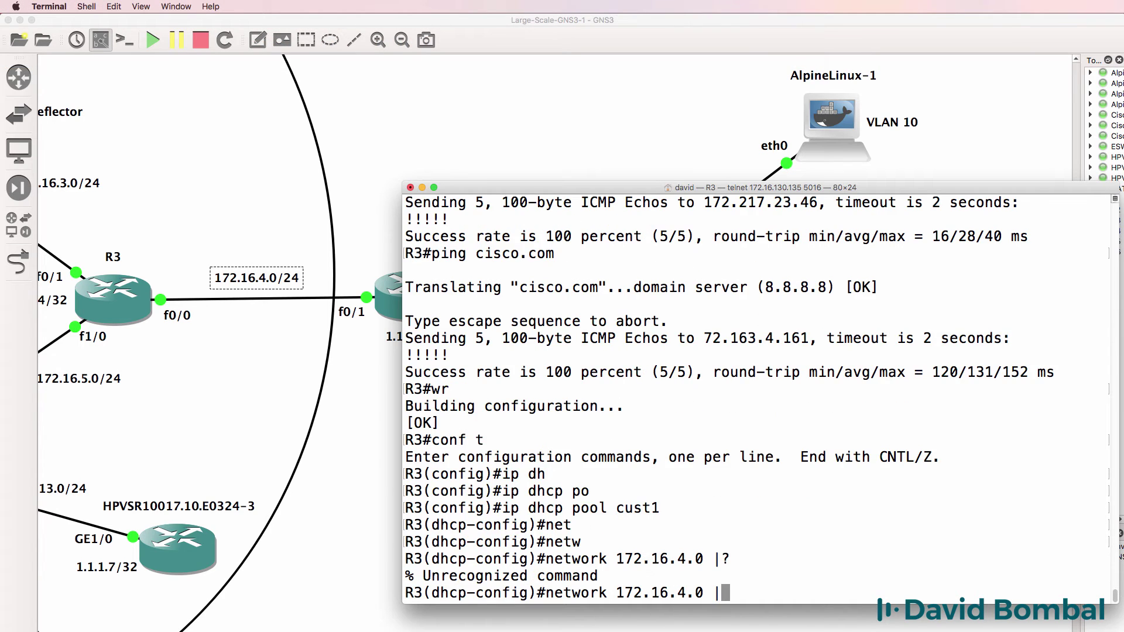
{"action": "key", "text": "BackSpace"}
{"action": "type", "text": "?255.255.255."}
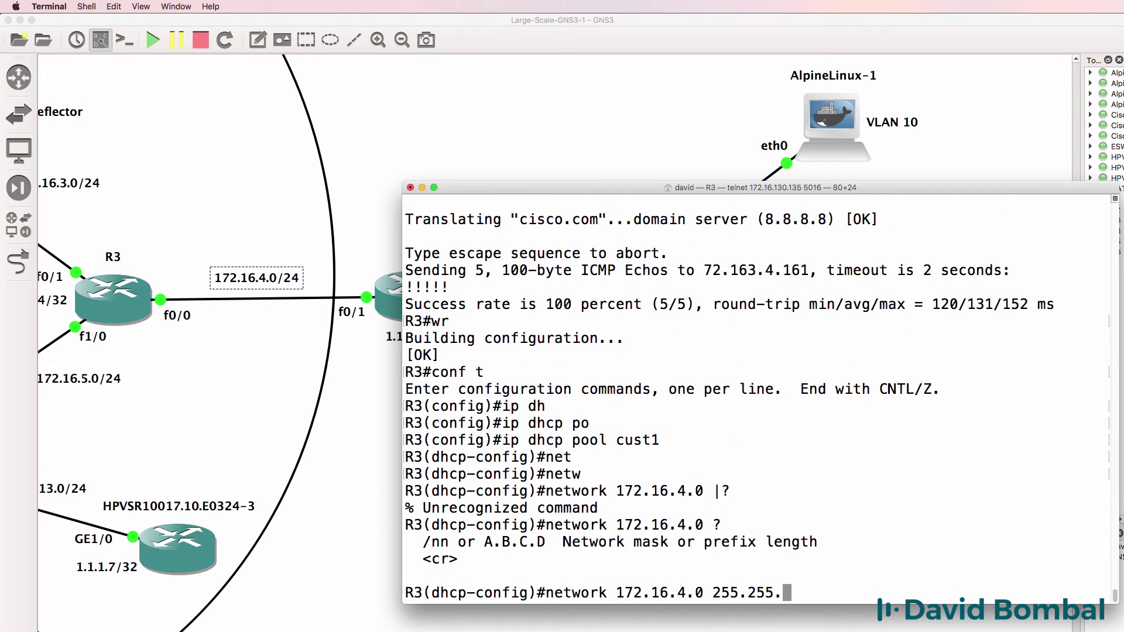
{"action": "type", "text": "0"}
{"action": "key", "text": "Return"}
Give the pool default router 172.16.4.1 and DNS server 8.8.8.8, then leave configuration
{"action": "type", "text": "def"}
{"action": "key", "text": "Tab"}
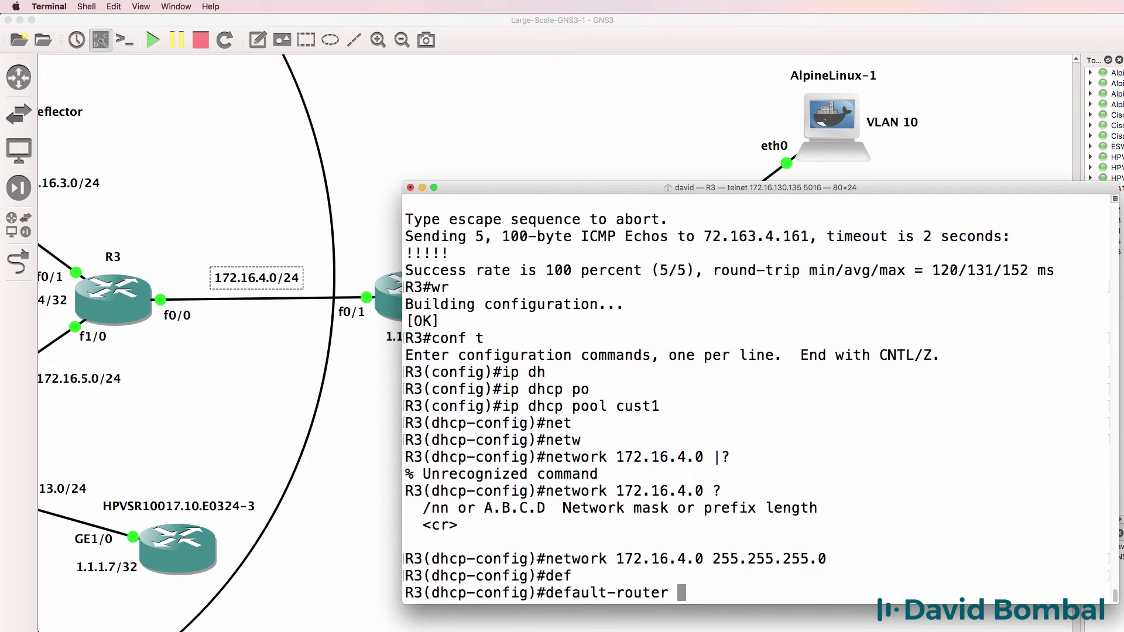
{"action": "type", "text": "172.16.5."}
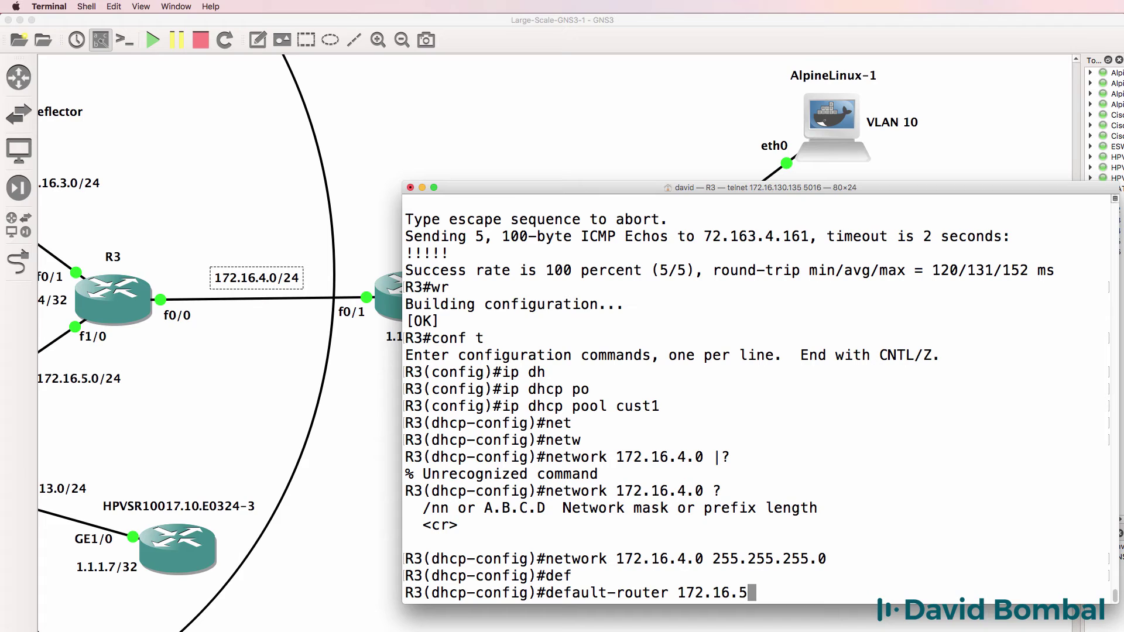
{"action": "key", "text": "BackSpace"}
{"action": "key", "text": "BackSpace"}
{"action": "type", "text": "4.1"}
{"action": "key", "text": "Return"}
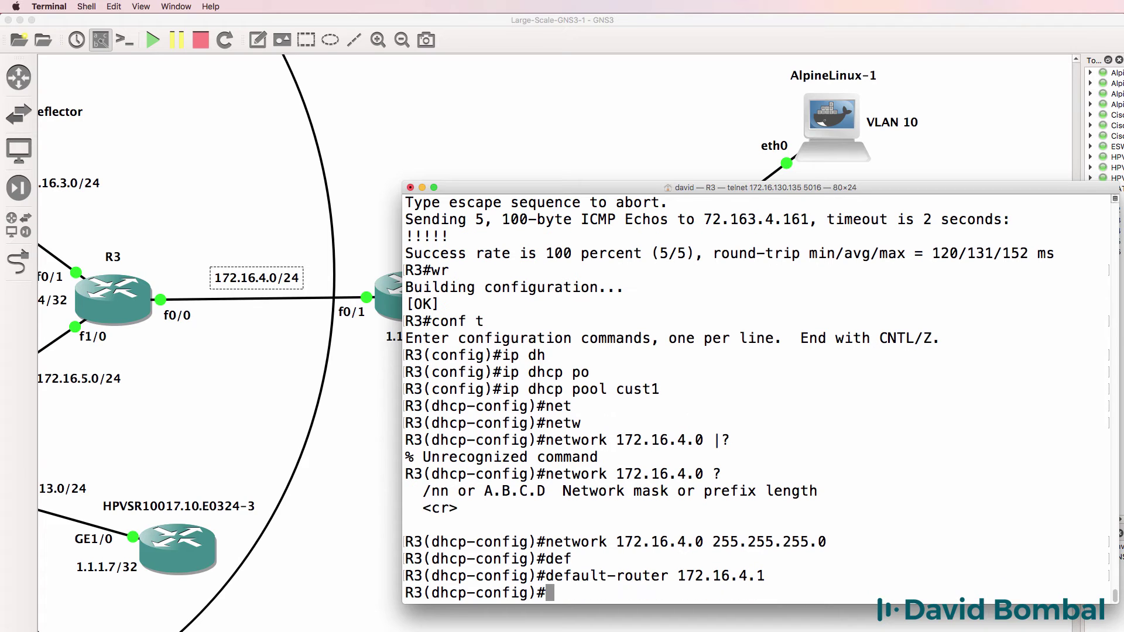
{"action": "type", "text": "dn"}
{"action": "key", "text": "Tab"}
{"action": "type", "text": "8."}
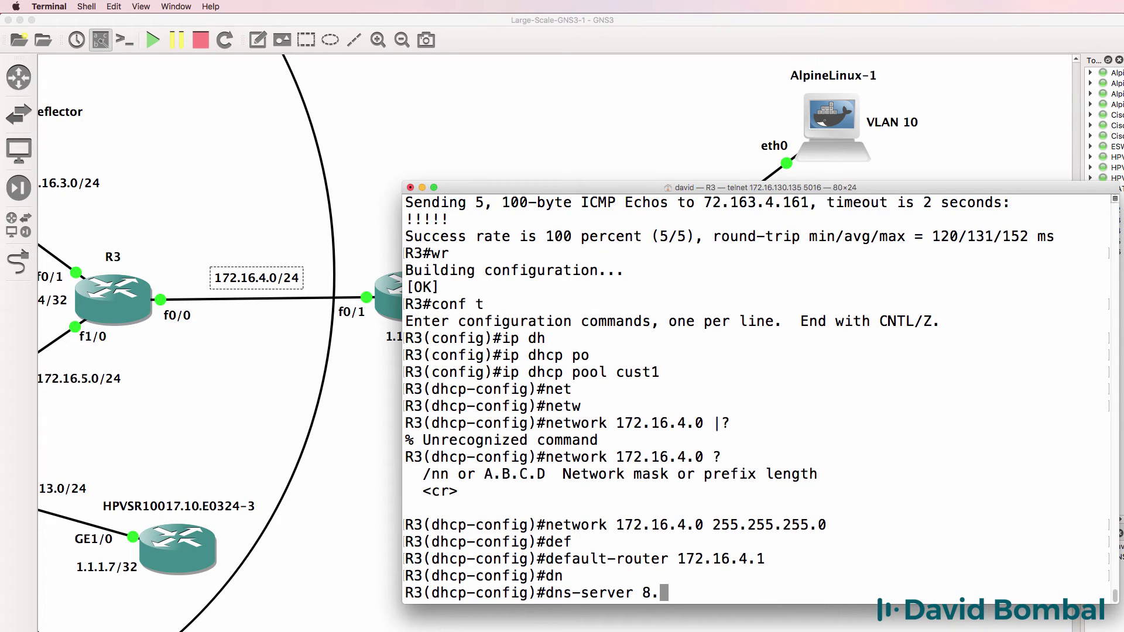
{"action": "type", "text": "8.8.8"}
{"action": "key", "text": "Return"}
{"action": "type", "text": "edn"}
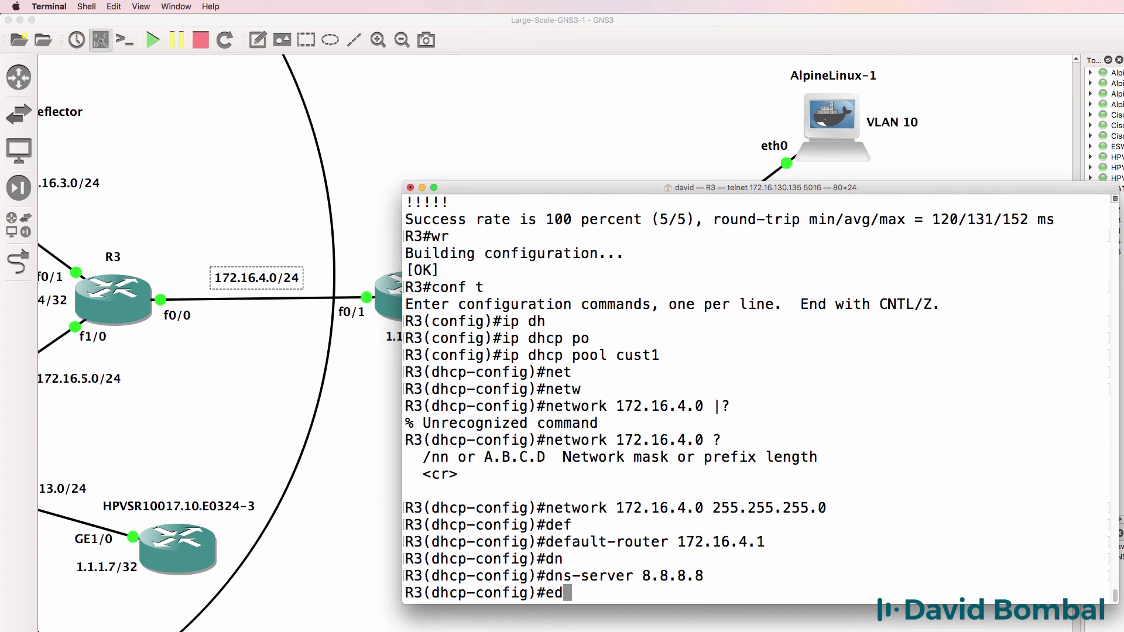
{"action": "key", "text": "Return"}
Exit config mode, show R3's DHCP bindings, and save the running configuration with wr
{"action": "type", "text": "end"}
{"action": "key", "text": "Return"}
{"action": "type", "text": "sh ip "}
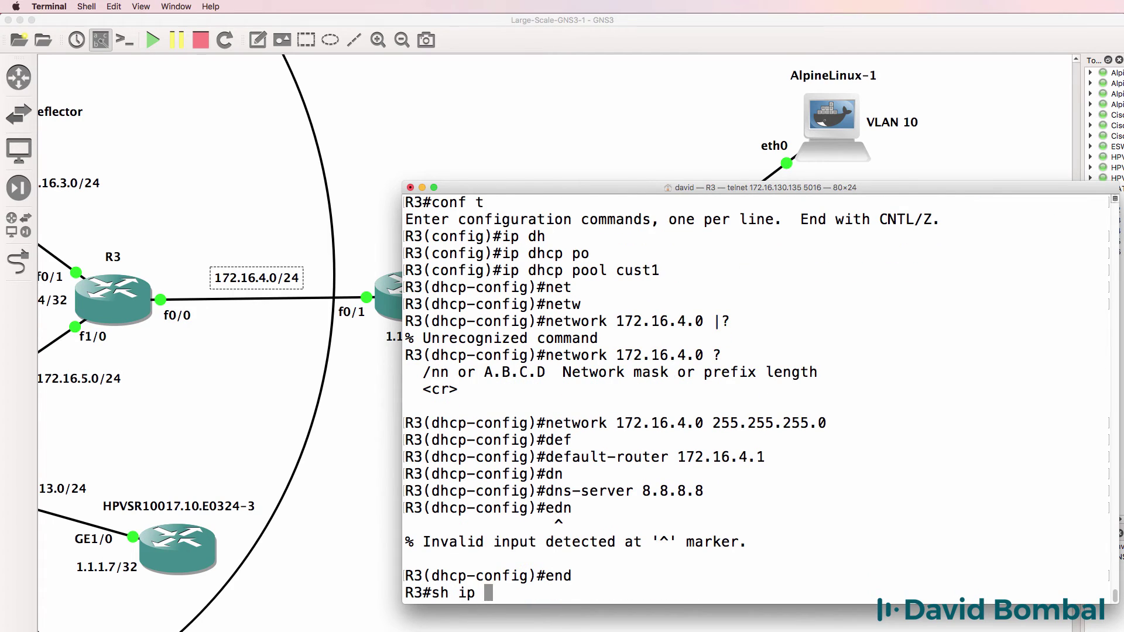
{"action": "type", "text": "dh"}
{"action": "key", "text": "Tab"}
{"action": "type", "text": "bi"}
{"action": "key", "text": "Tab"}
{"action": "key", "text": "Return"}
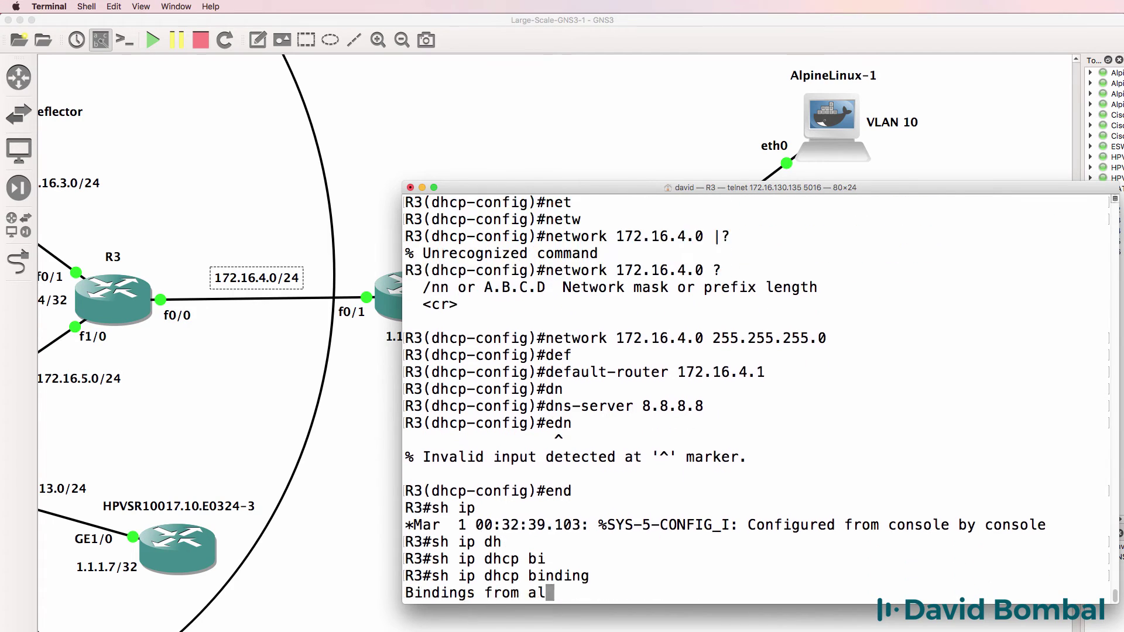
{"action": "type", "text": "wr"}
{"action": "key", "text": "Return"}
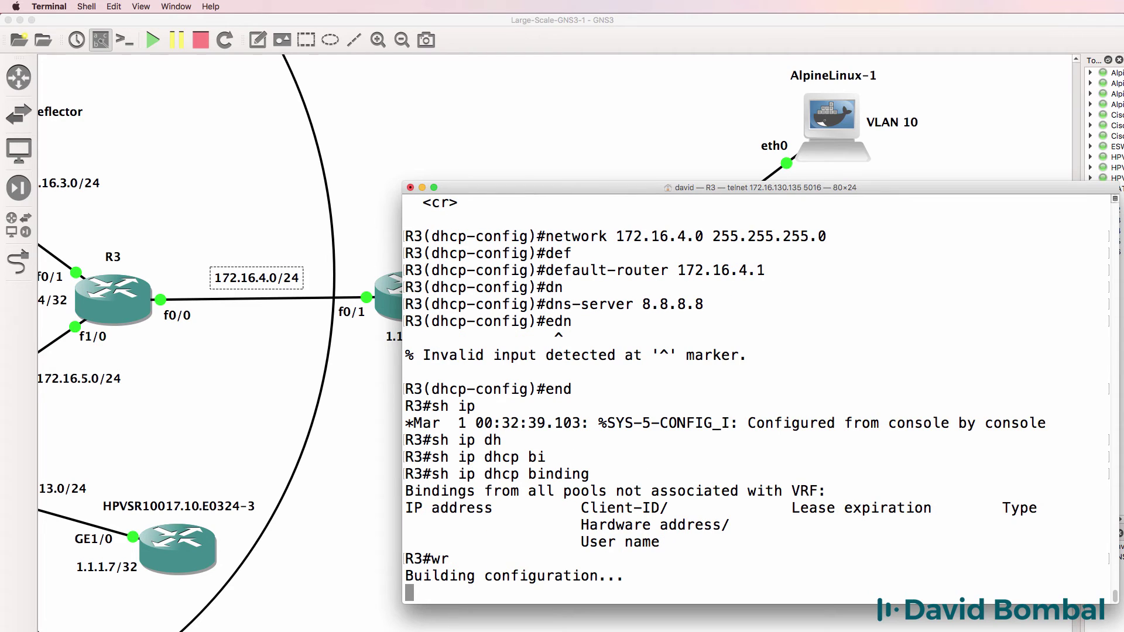
Check the f0/0 interface config, run a ping, and highlight the cust1 pool in the running config
{"action": "type", "text": "sh run "}
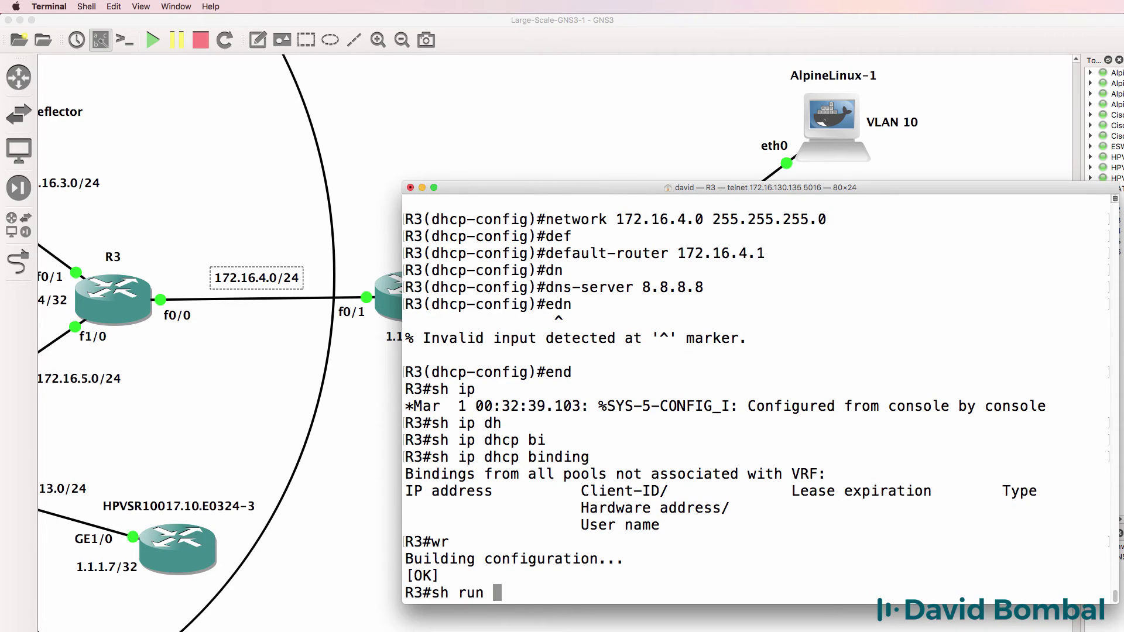
{"action": "type", "text": "int f00/"}
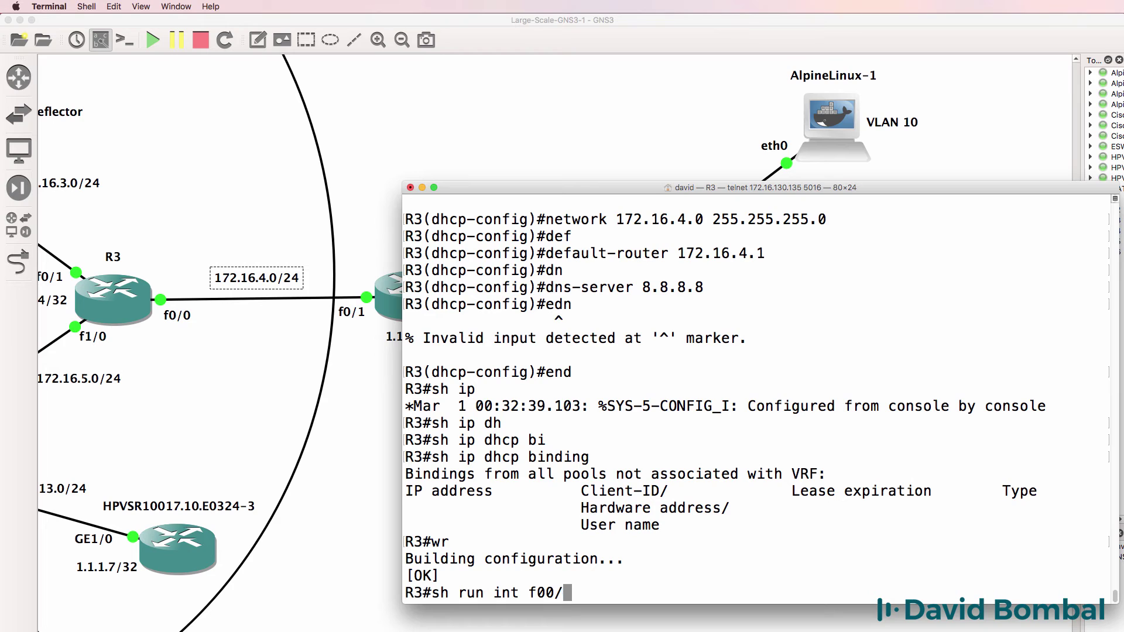
{"action": "key", "text": "BackSpace"}
{"action": "key", "text": "BackSpace"}
{"action": "type", "text": "/0"}
{"action": "key", "text": "Return"}
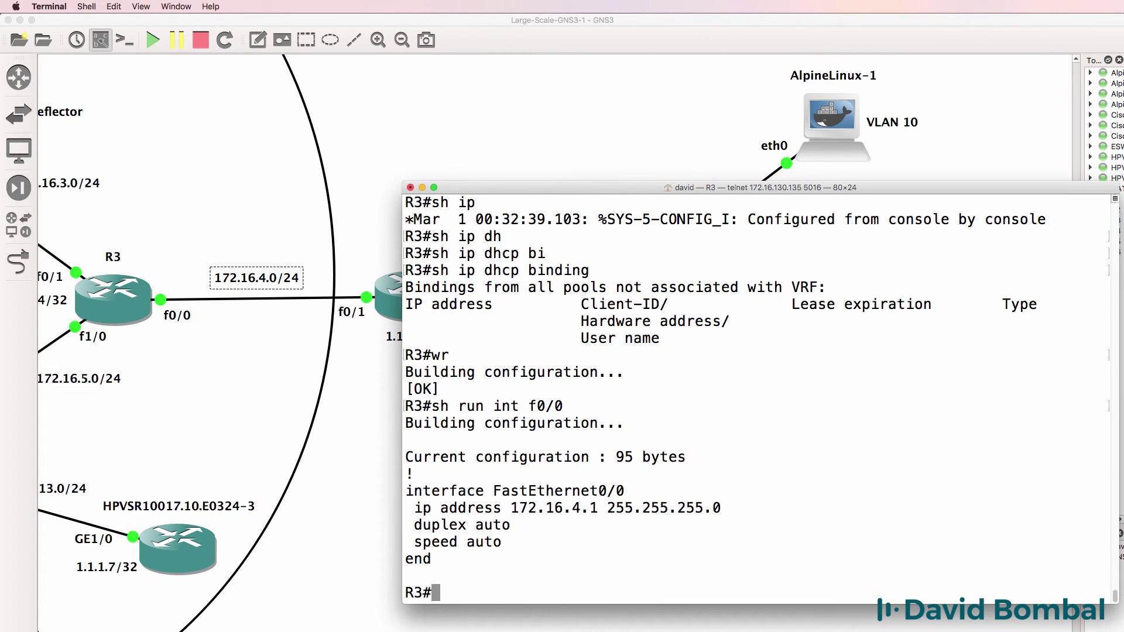
{"action": "type", "text": "ping 172"}
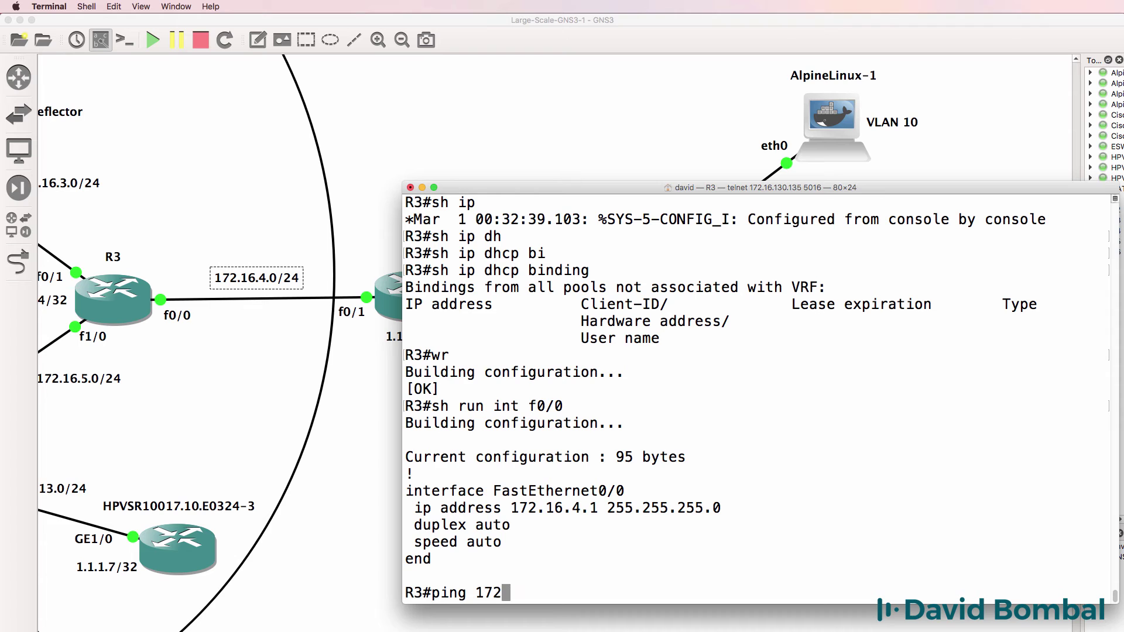
{"action": "type", "text": ".16.1"}
{"action": "type", "text": ".1"}
{"action": "key", "text": "Return"}
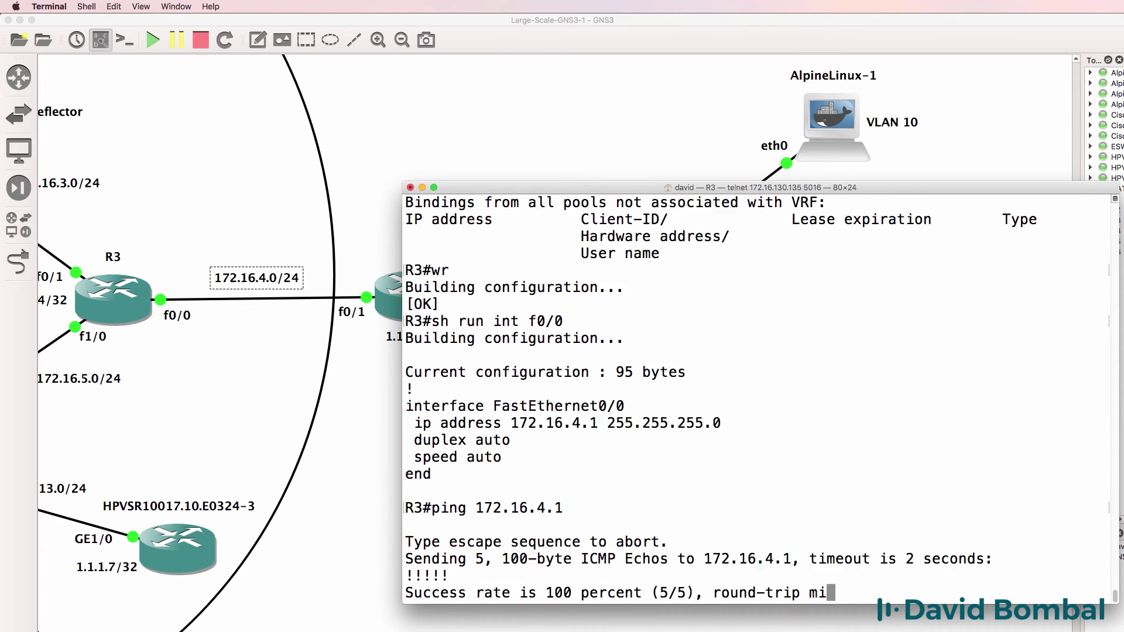
{"action": "type", "text": "sh"}
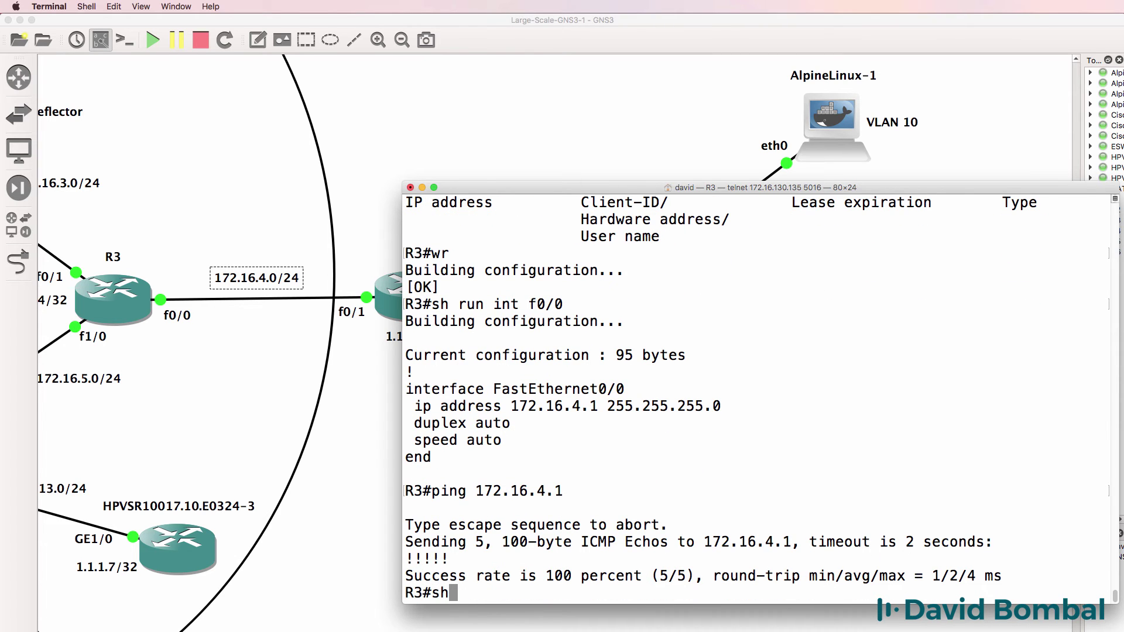
{"action": "type", "text": " run"}
{"action": "key", "text": "Return"}
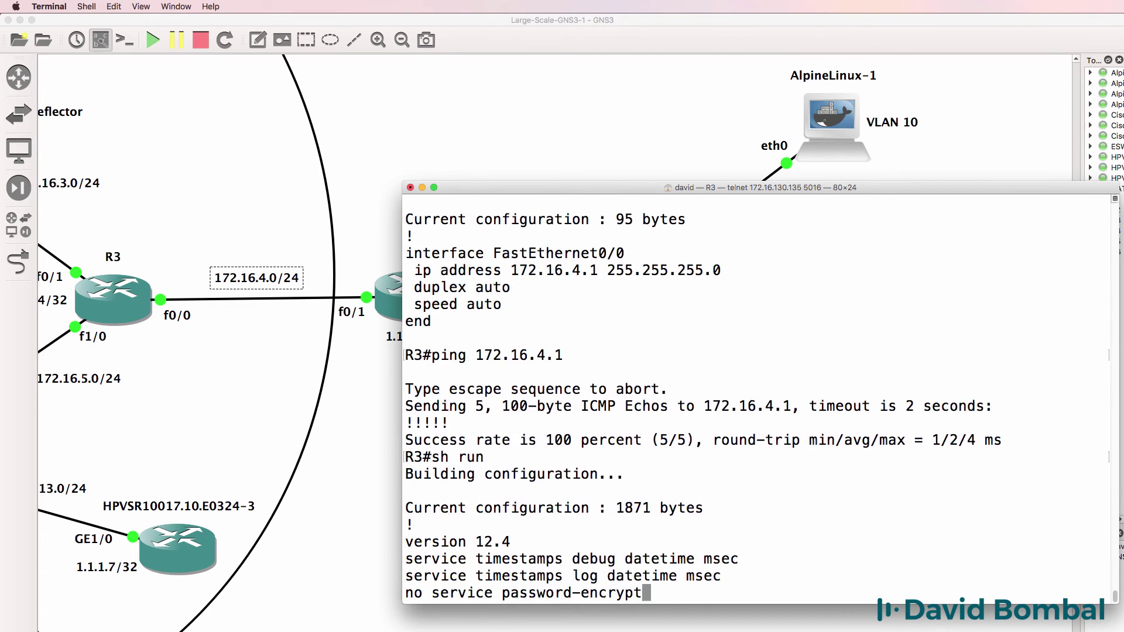
{"action": "key", "text": "space"}
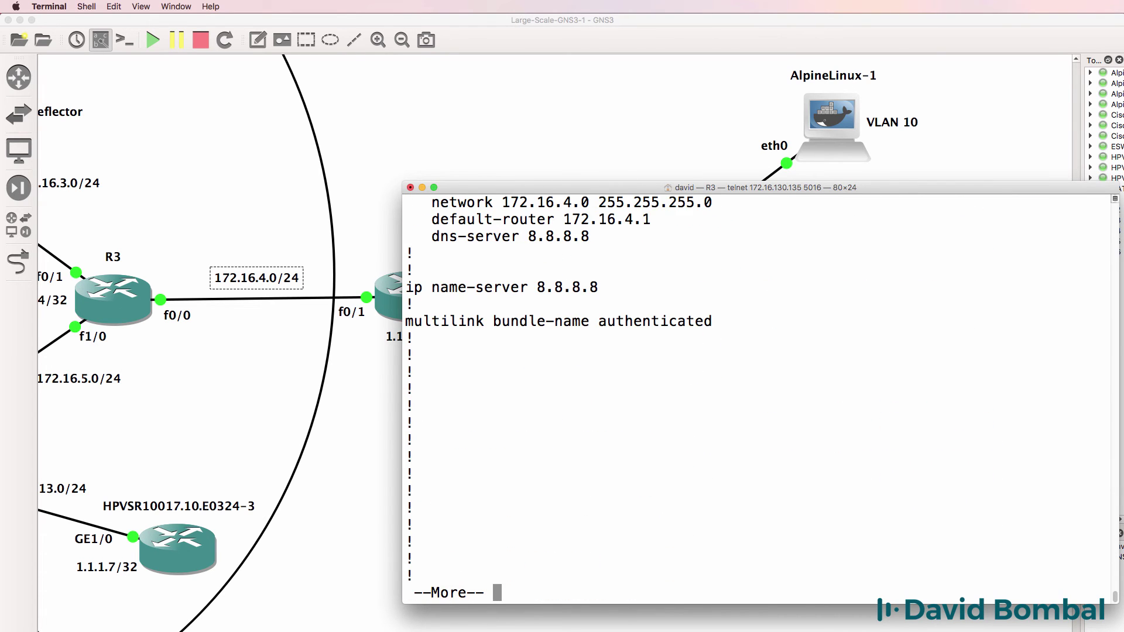
{"action": "scroll", "coordinate": [784, 504], "scroll_direction": "up", "scroll_amount": 3}
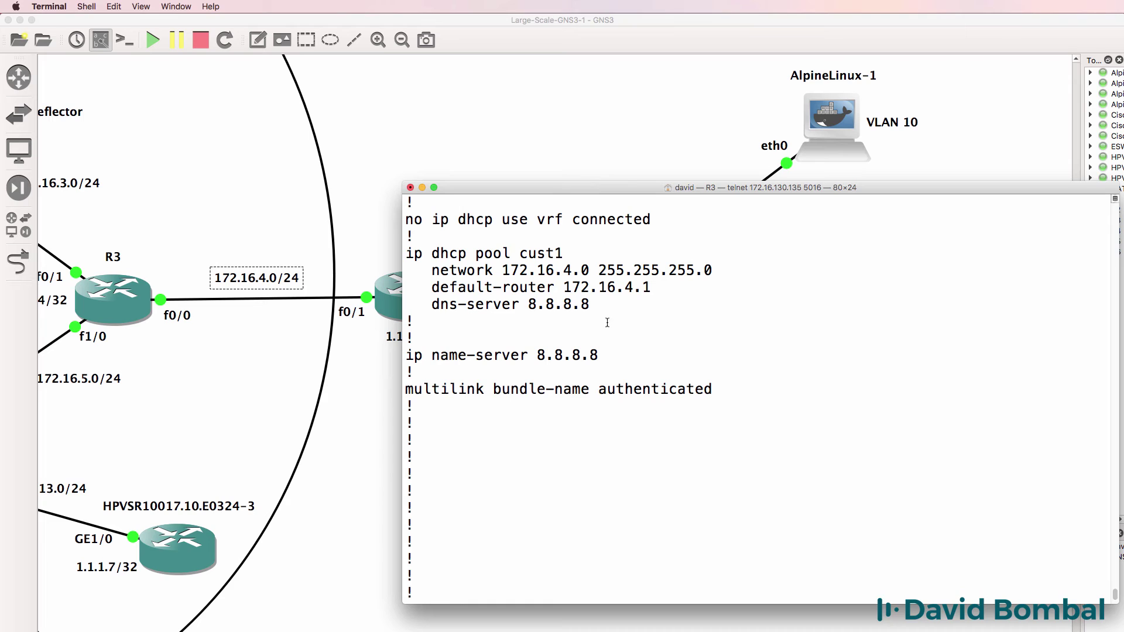
{"action": "left_click_drag", "start_coordinate": [579, 310], "coordinate": [391, 257]}
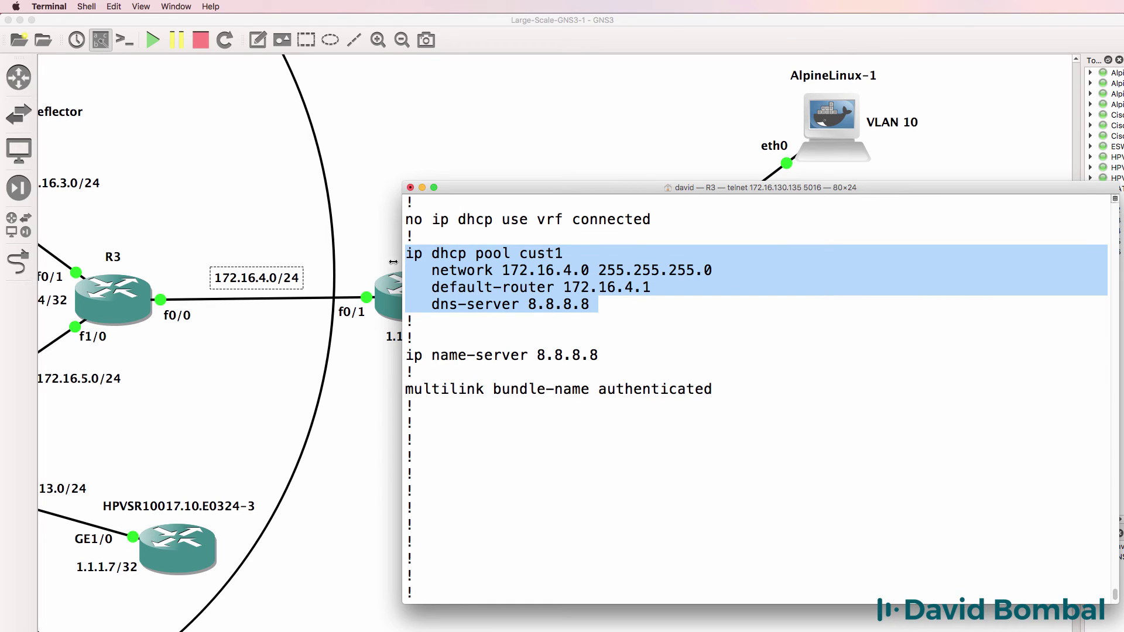
Show R3's DHCP bindings, highlight the 172.16.4.2 lease, and return to the topology canvas
{"action": "type", "text": "qsh ip bgp"}
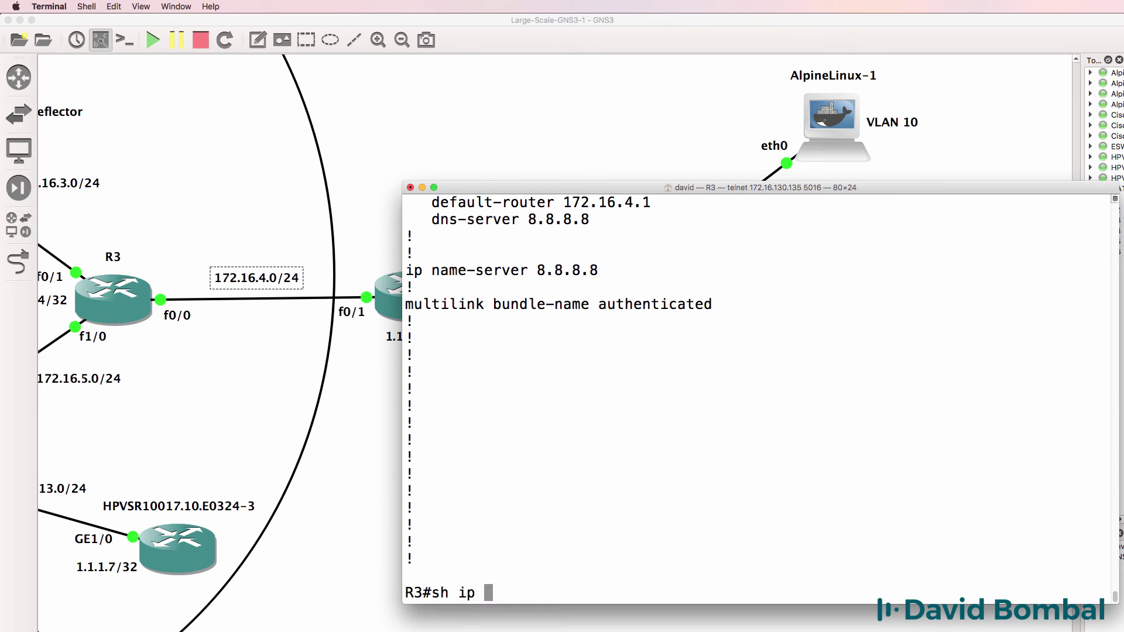
{"action": "key", "text": "BackSpace"}
{"action": "key", "text": "BackSpace"}
{"action": "key", "text": "BackSpace"}
{"action": "type", "text": "dh"}
{"action": "key", "text": "Tab"}
{"action": "type", "text": "bi"}
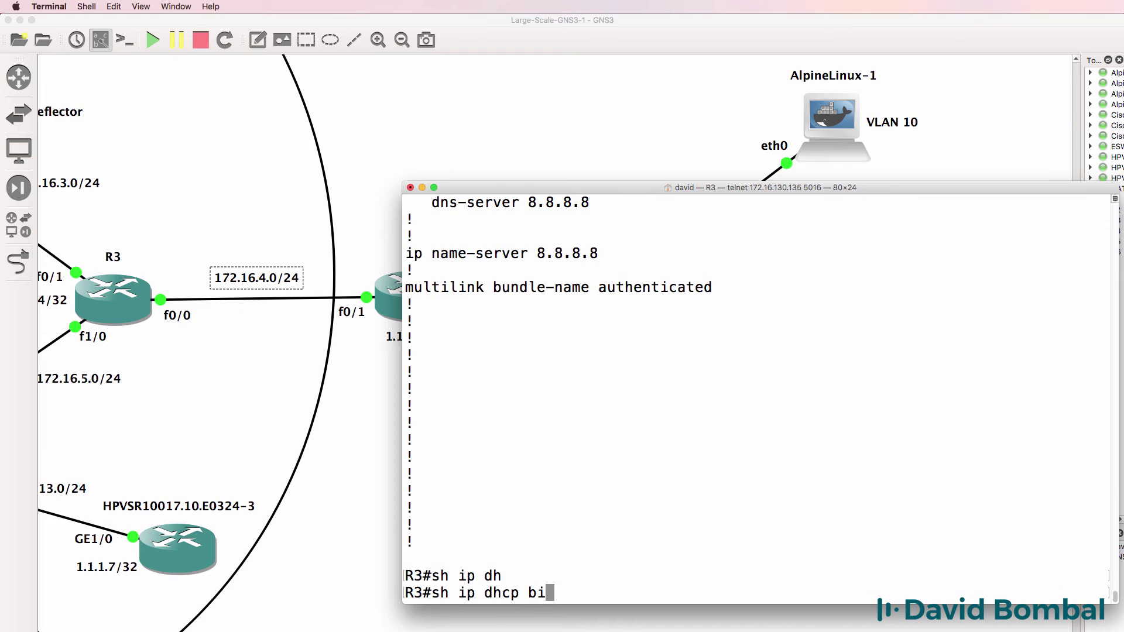
{"action": "key", "text": "Tab"}
{"action": "key", "text": "Return"}
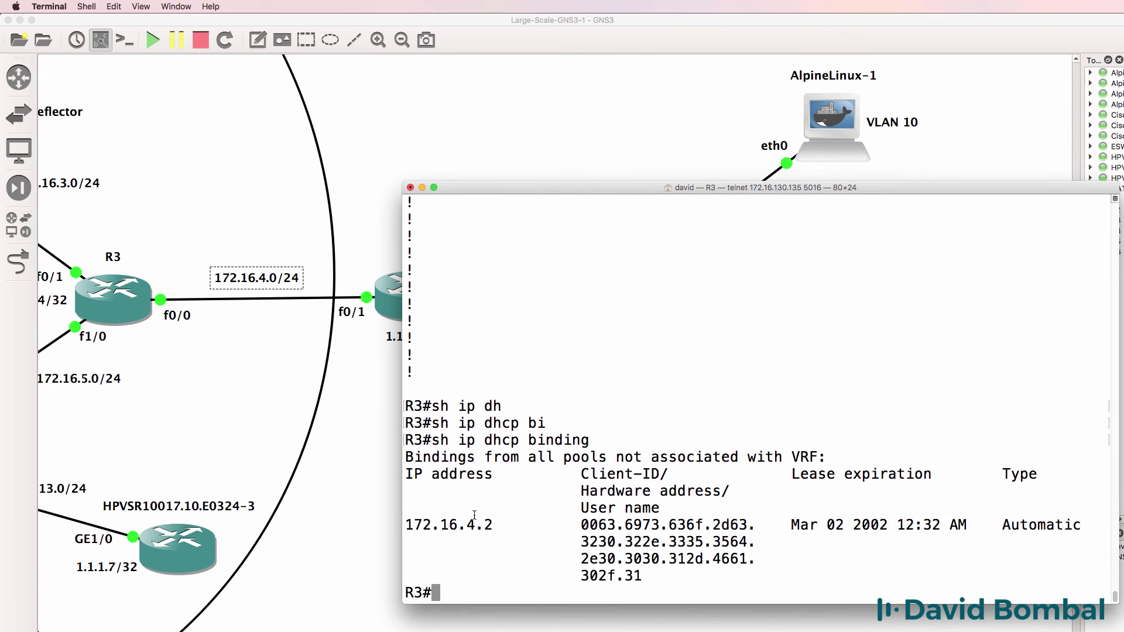
{"action": "left_click_drag", "start_coordinate": [413, 526], "coordinate": [768, 582]}
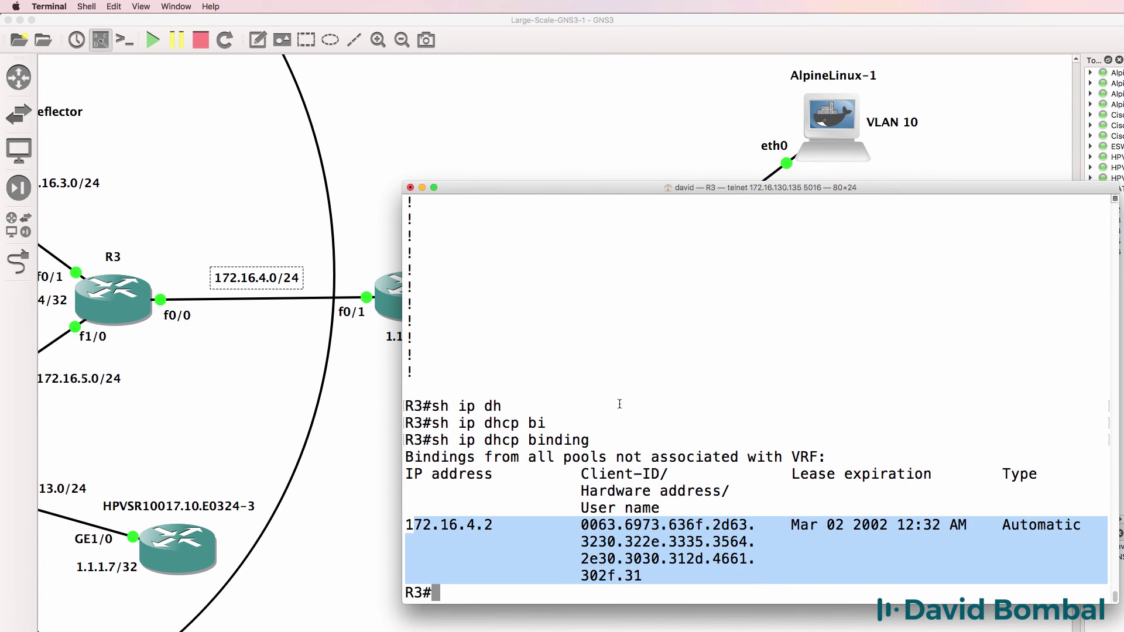
{"action": "key", "text": "super+Tab"}
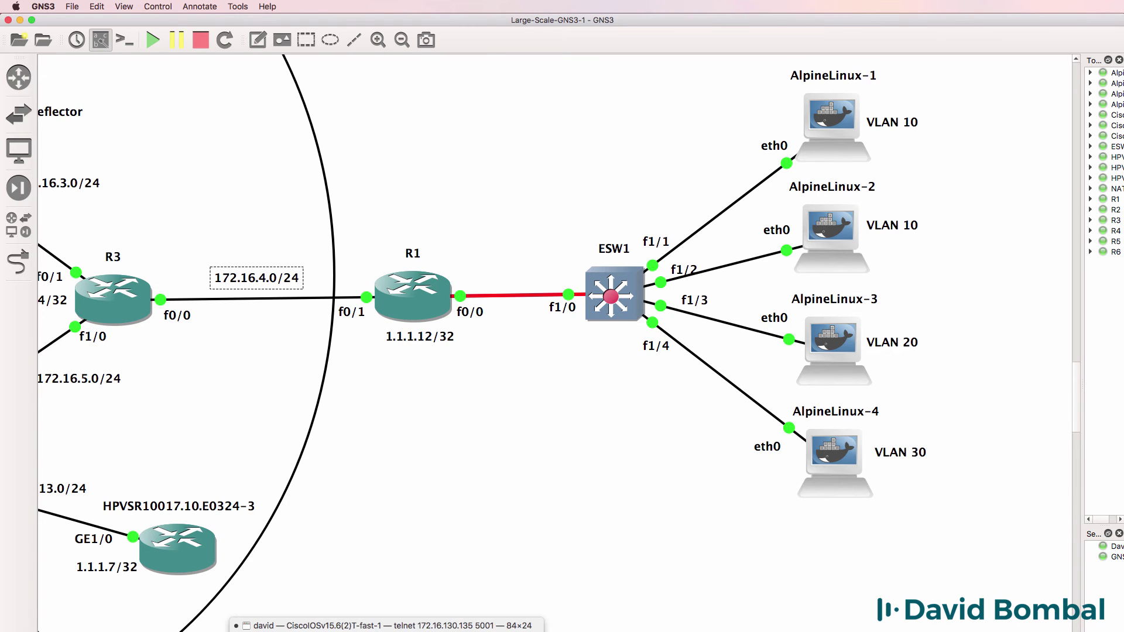
Zoom out and pan the topology, then open R1's console showing its DHCP-assigned 172.16.4.2 address
{"action": "key", "text": "super+Tab"}
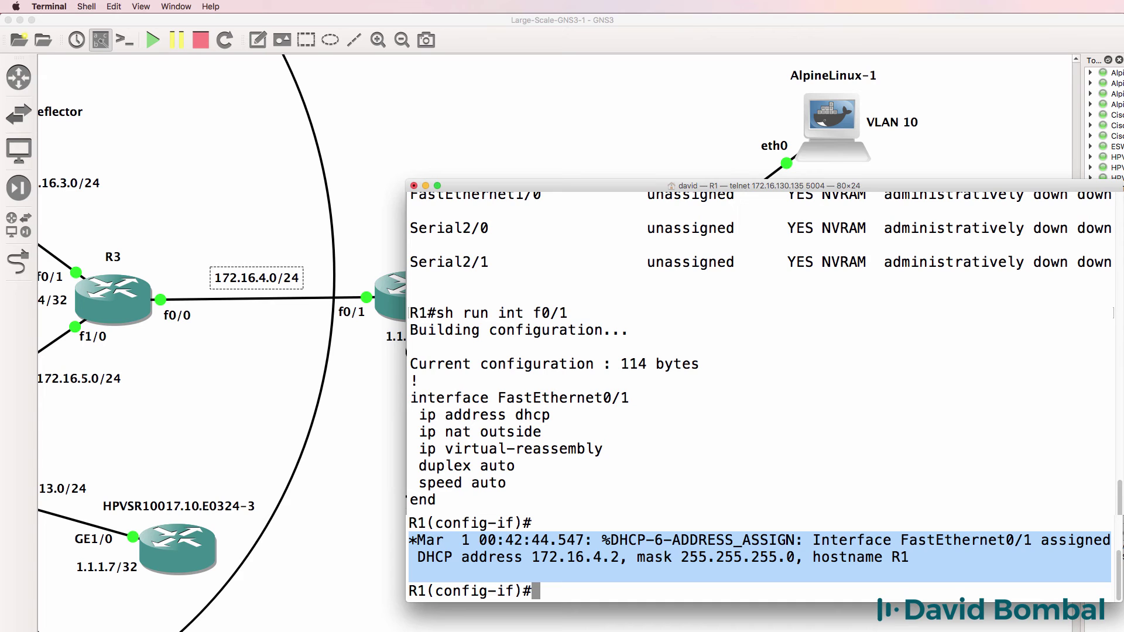
{"action": "key", "text": "super+Tab"}
{"action": "scroll", "coordinate": [482, 343], "scroll_direction": "right", "scroll_amount": 3}
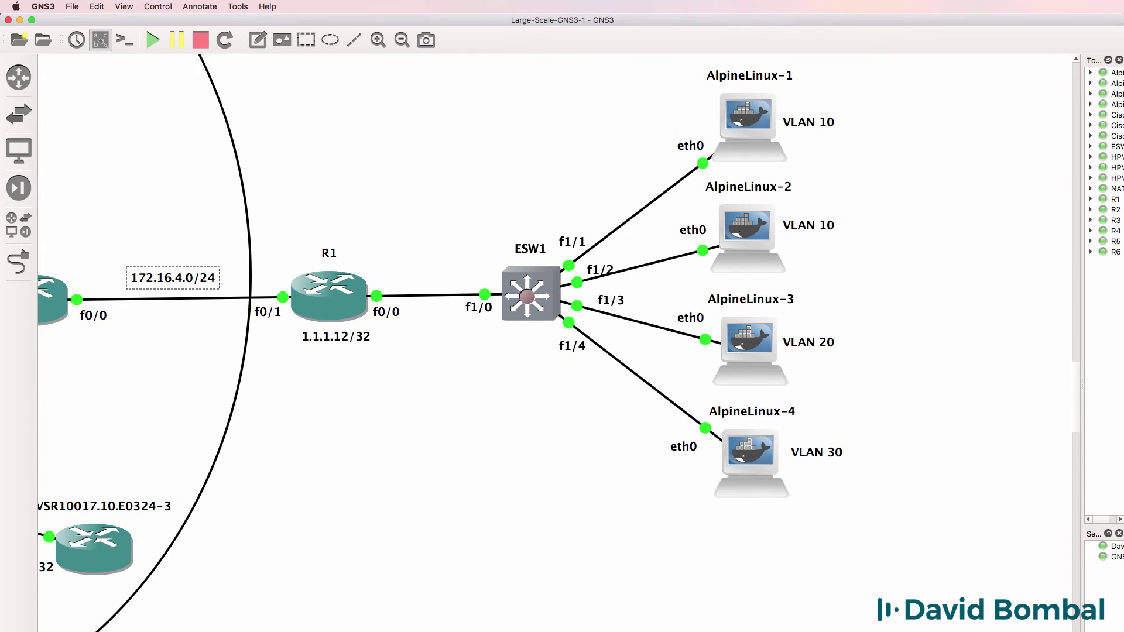
{"action": "left_click", "coordinate": [398, 46]}
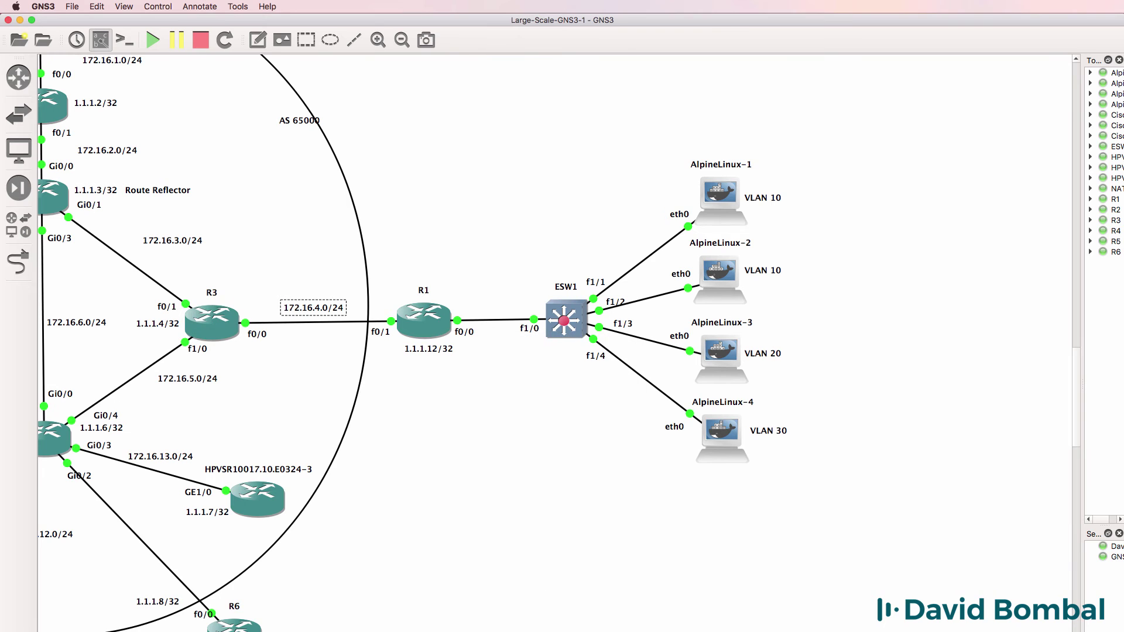
{"action": "scroll", "coordinate": [246, 312], "scroll_direction": "right", "scroll_amount": 3}
{"action": "scroll", "coordinate": [375, 343], "scroll_direction": "right", "scroll_amount": 2}
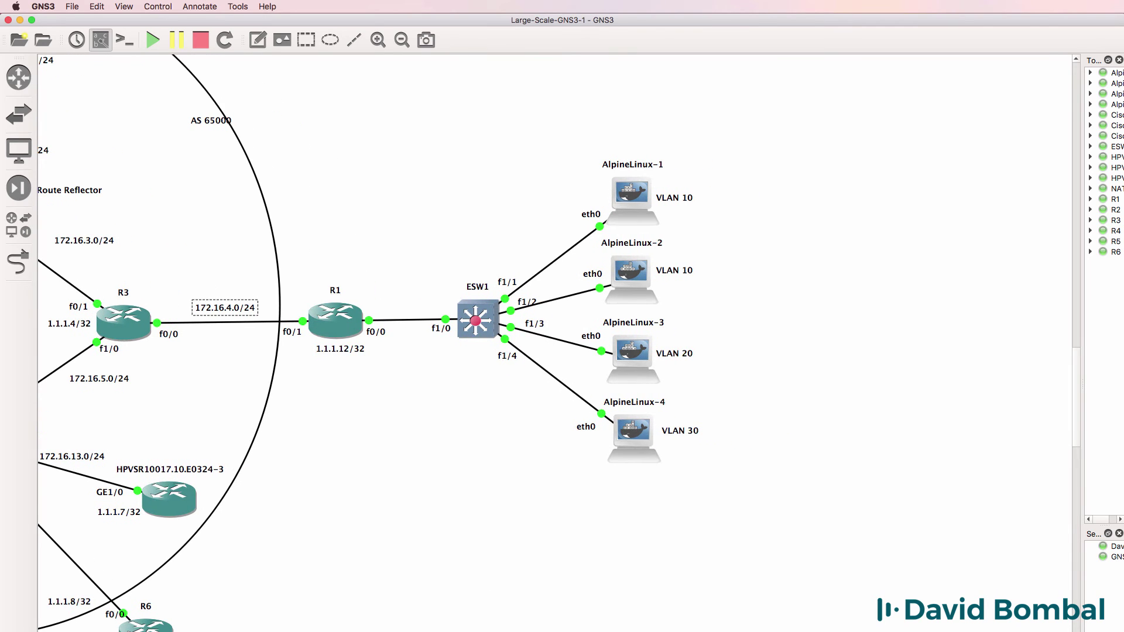
{"action": "double_click", "coordinate": [339, 332]}
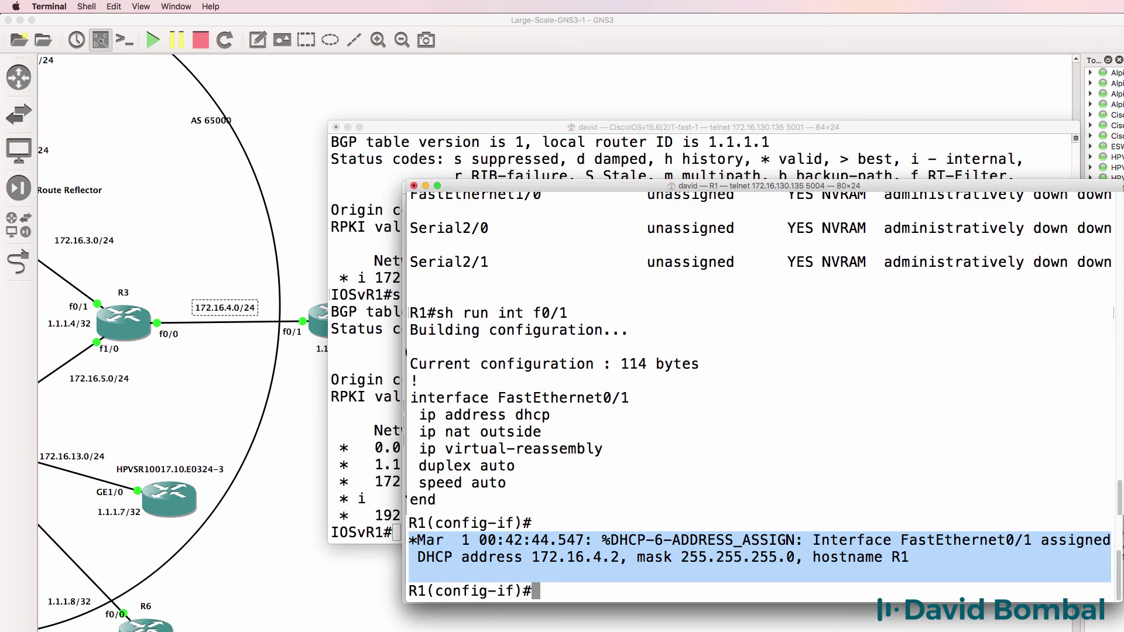
On R1, exit configuration and confirm the routing table's default route via 172.16.4.1
{"action": "key", "text": "Return"}
{"action": "type", "text": "end"}
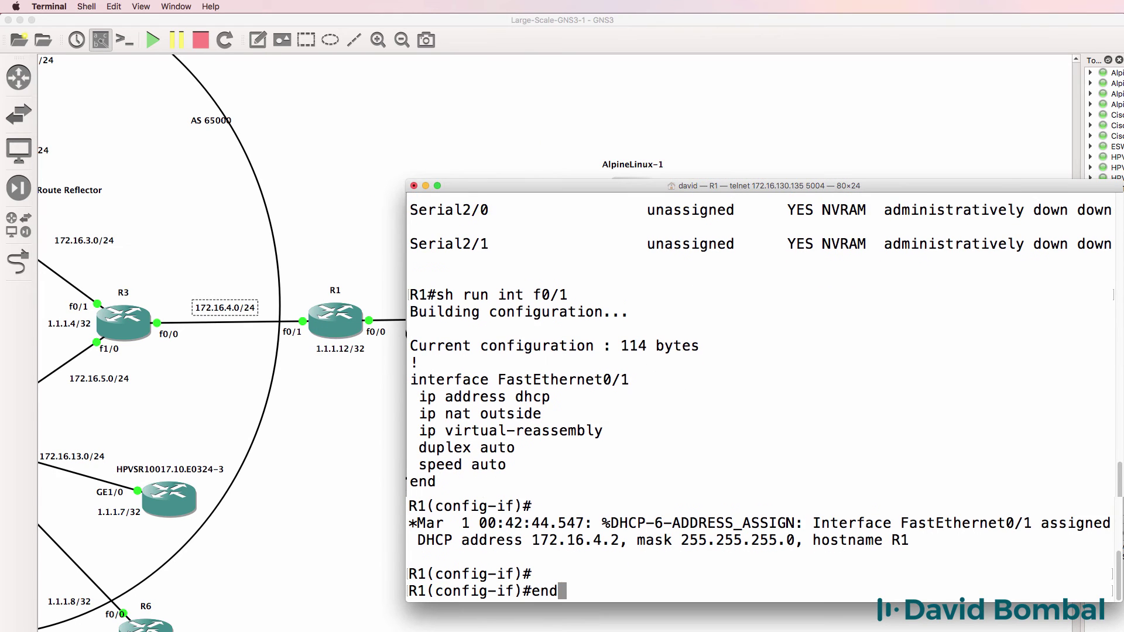
{"action": "key", "text": "Return"}
{"action": "type", "text": "sh ip route"}
{"action": "key", "text": "Return"}
{"action": "key", "text": "Return"}
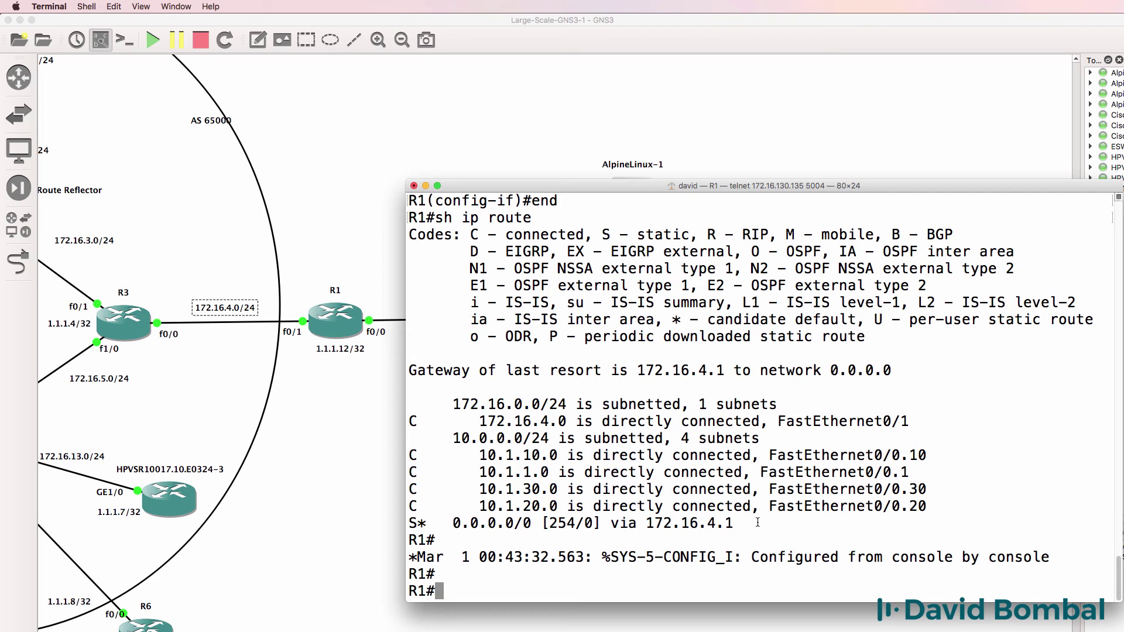
{"action": "left_click_drag", "start_coordinate": [758, 522], "coordinate": [342, 518]}
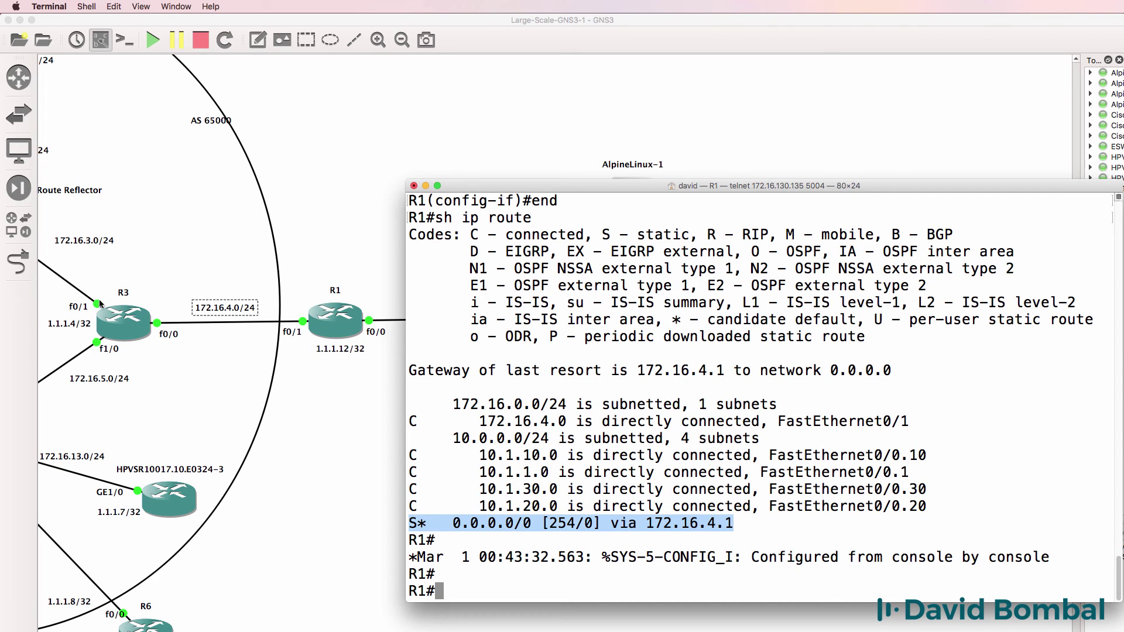
Ping google.com and cisco.com from R1, highlighting the successful google.com result
{"action": "type", "text": "ping goo"}
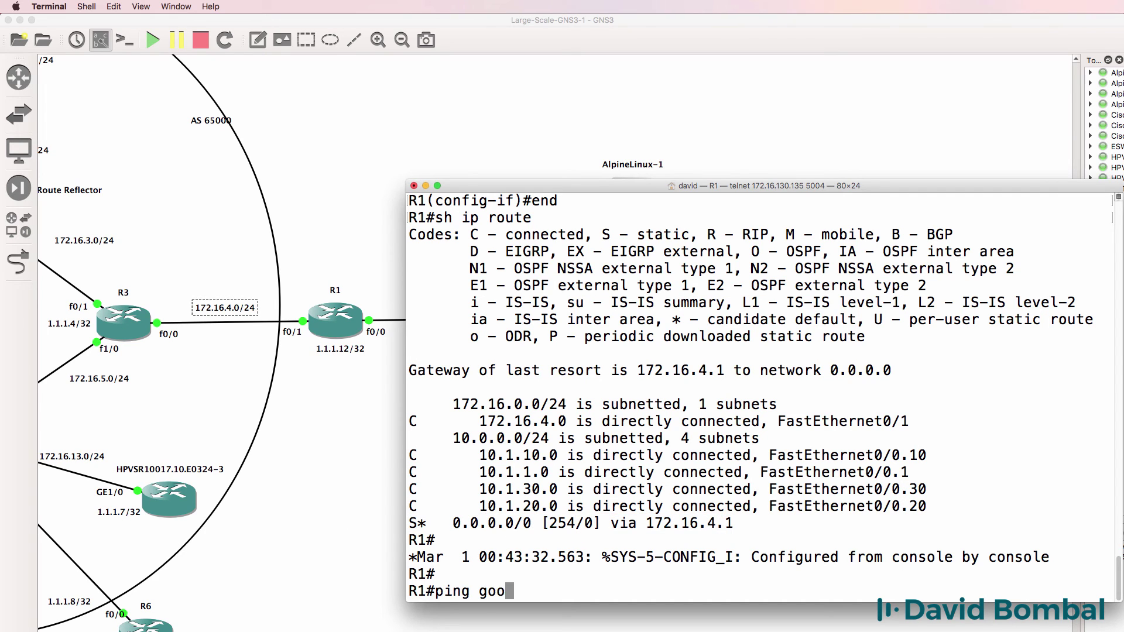
{"action": "type", "text": "gle.com"}
{"action": "key", "text": "Return"}
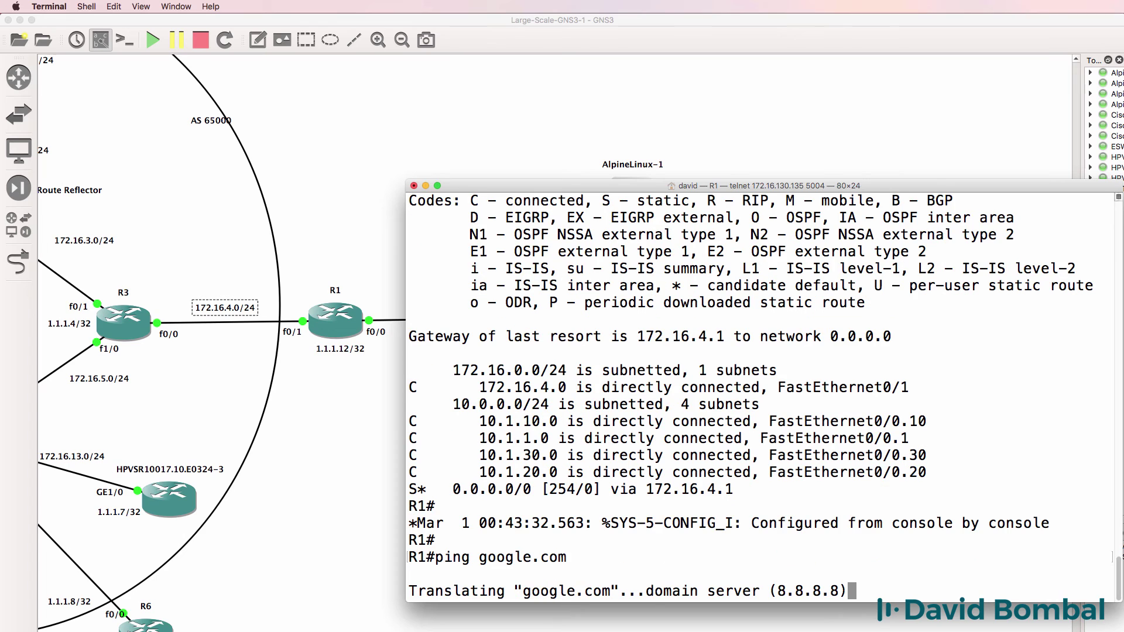
{"action": "left_click_drag", "start_coordinate": [436, 436], "coordinate": [599, 605]}
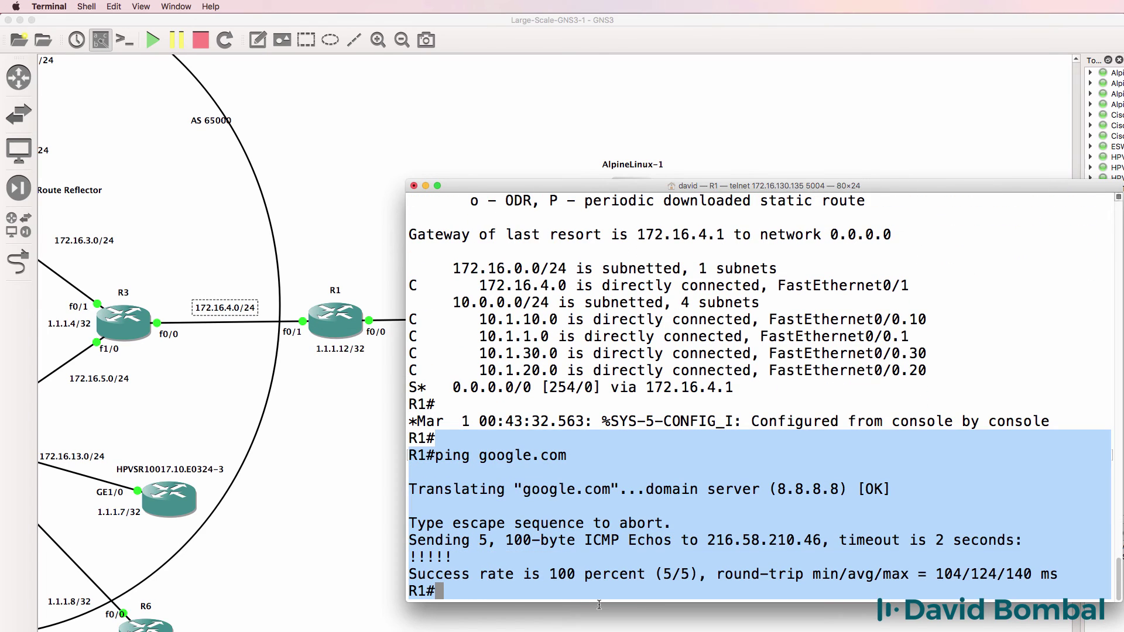
{"action": "type", "text": "ping cisco.com"}
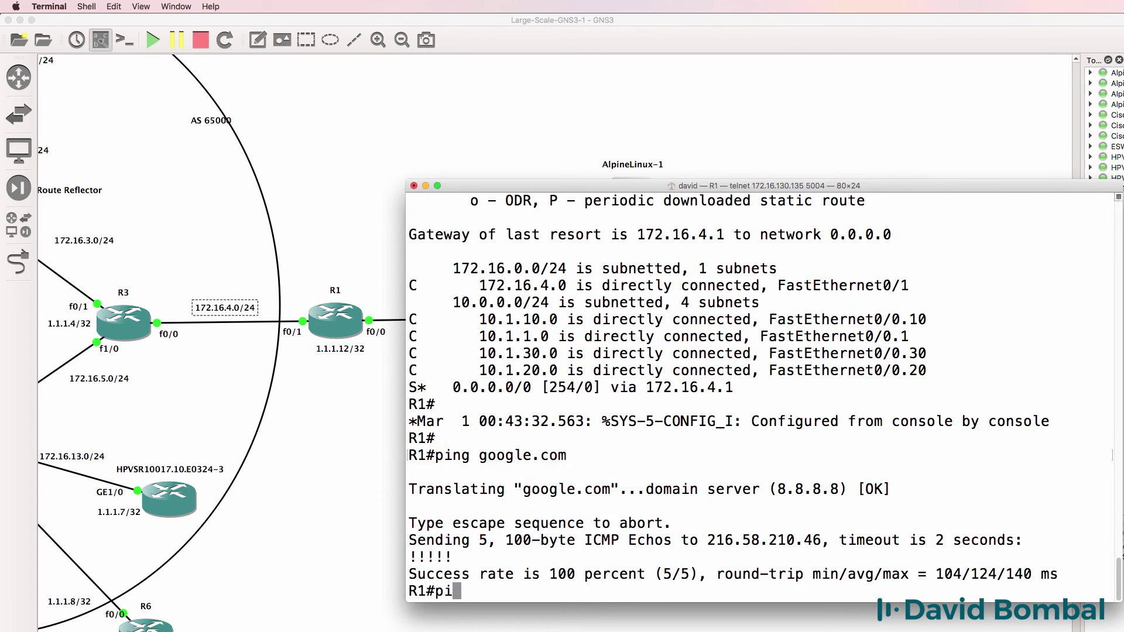
{"action": "key", "text": "Return"}
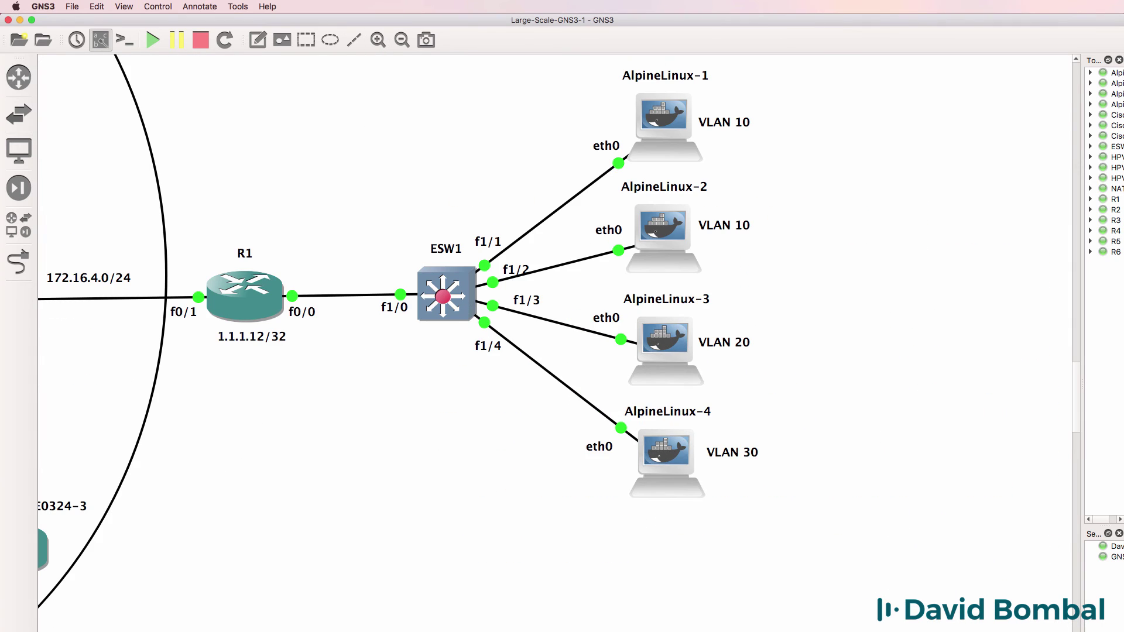
Zoom and pan the canvas until R1, ESW1 and AlpineLinux-1 to 4 are in view
{"action": "left_click", "coordinate": [379, 40]}
{"action": "left_click", "coordinate": [379, 40]}
{"action": "scroll", "coordinate": [582, 550], "scroll_direction": "left", "scroll_amount": 3}
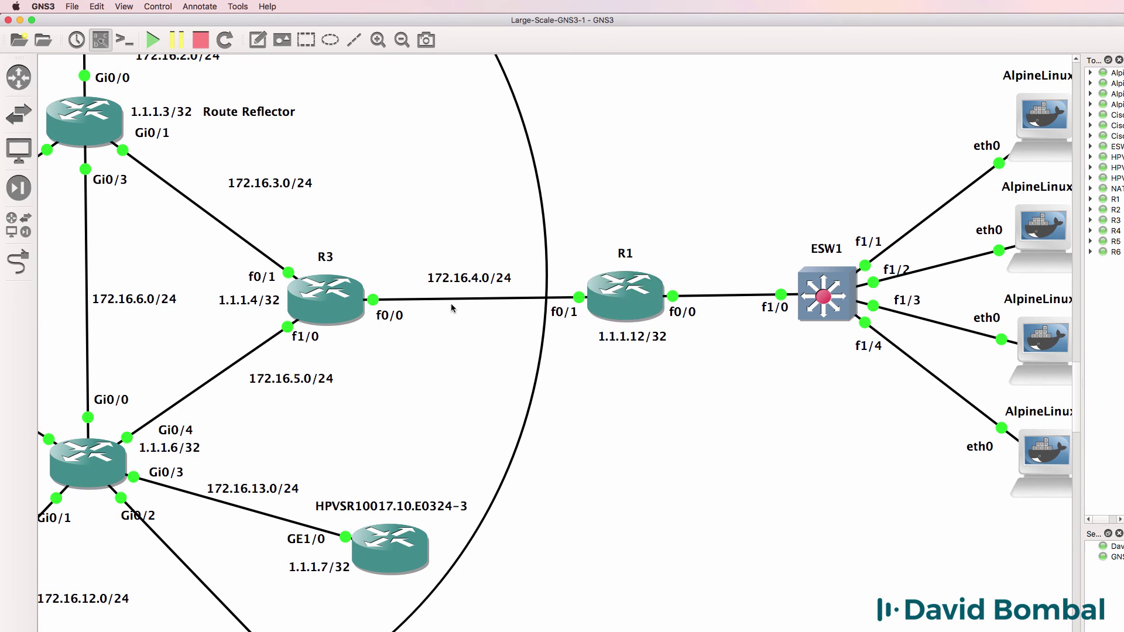
{"action": "mouse_move", "coordinate": [351, 302]}
{"action": "scroll", "coordinate": [556, 343], "scroll_direction": "left", "scroll_amount": 10}
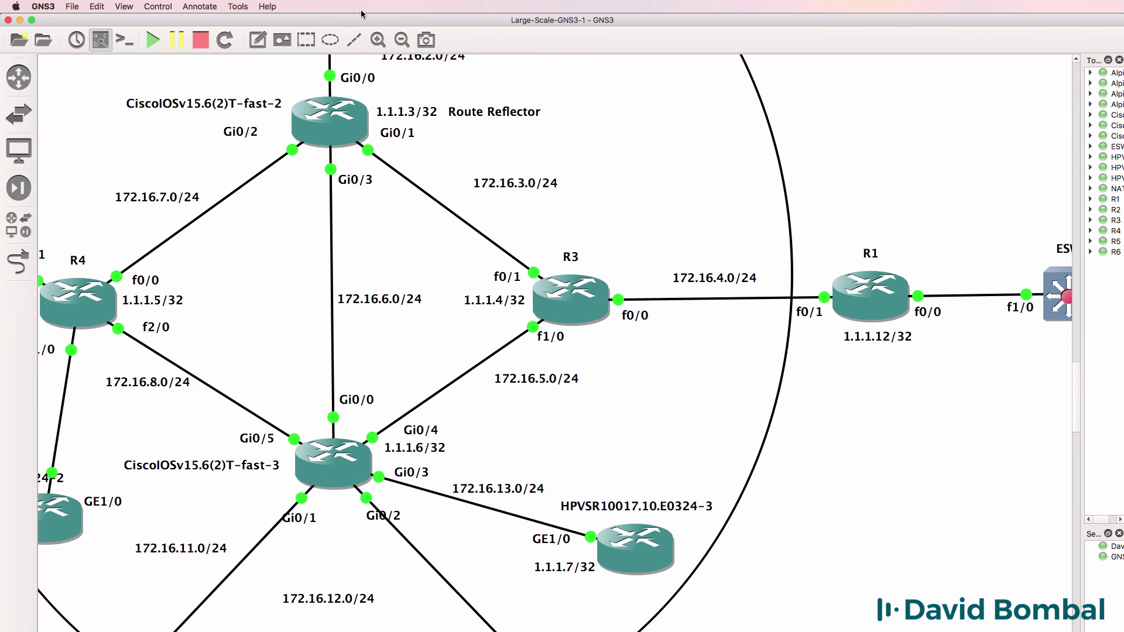
{"action": "left_click", "coordinate": [402, 40]}
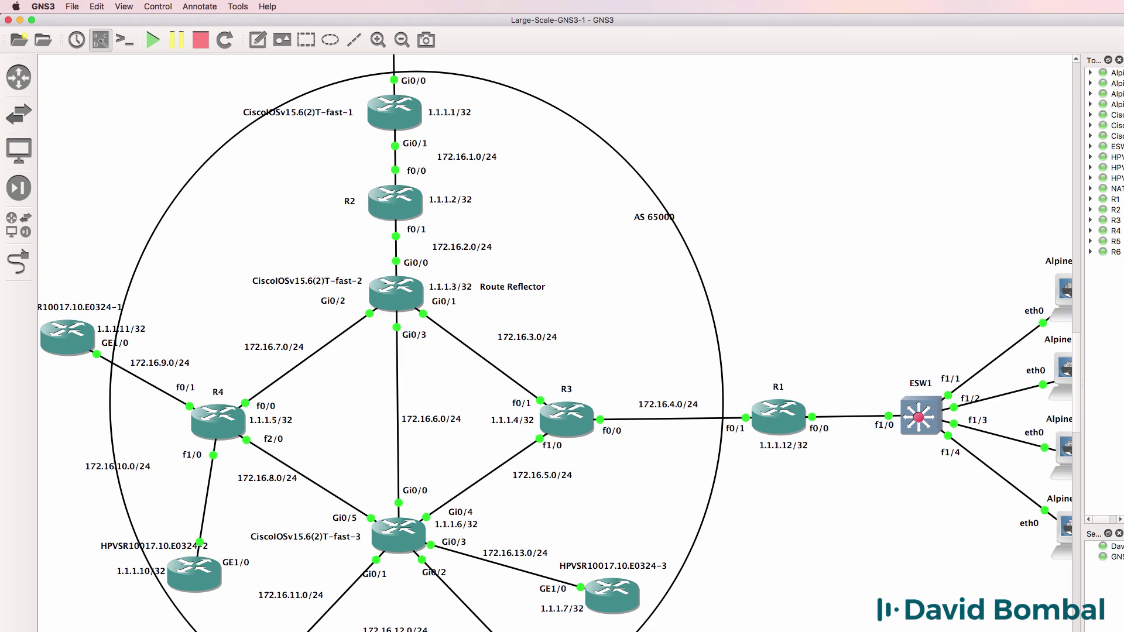
{"action": "scroll", "coordinate": [905, 268], "scroll_direction": "right", "scroll_amount": 6}
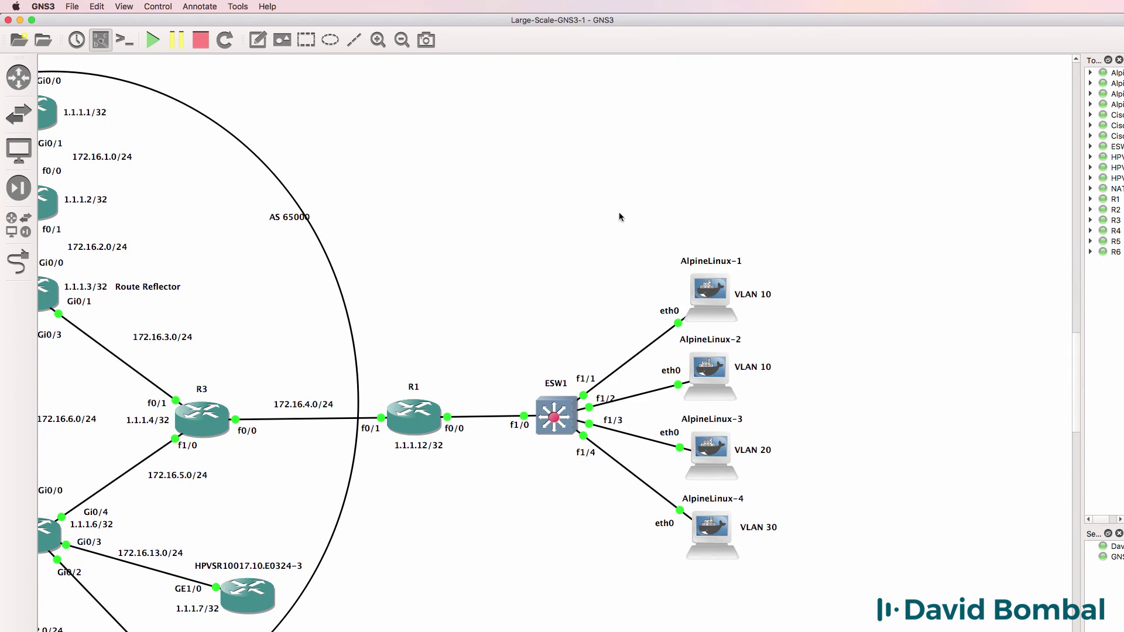
{"action": "left_click", "coordinate": [379, 39]}
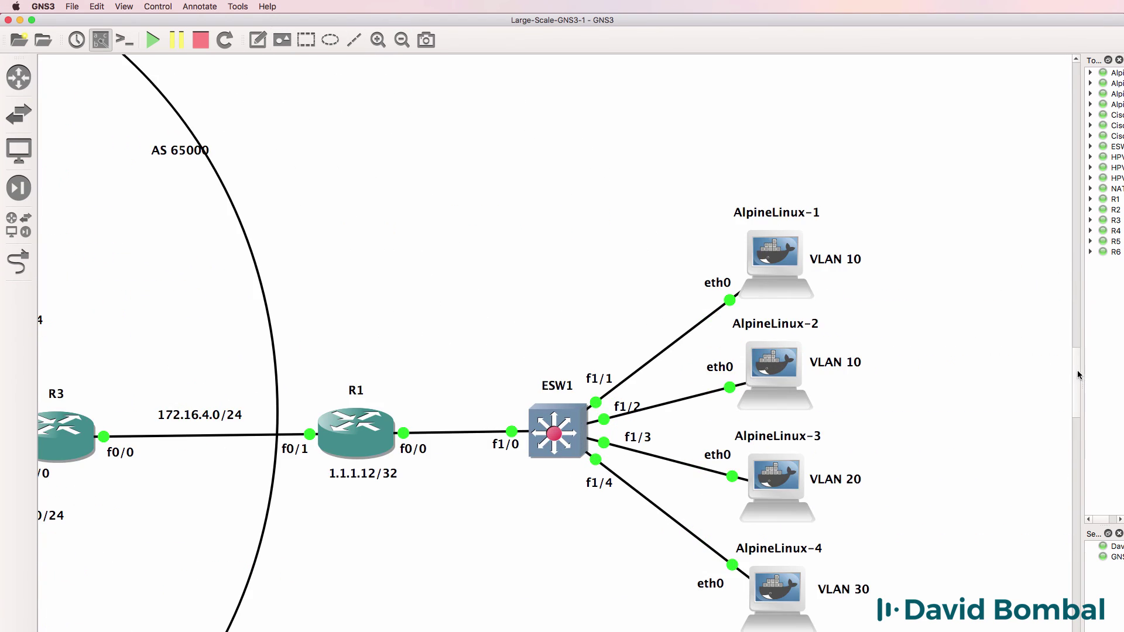
{"action": "scroll", "coordinate": [788, 180], "scroll_direction": "down", "scroll_amount": 2}
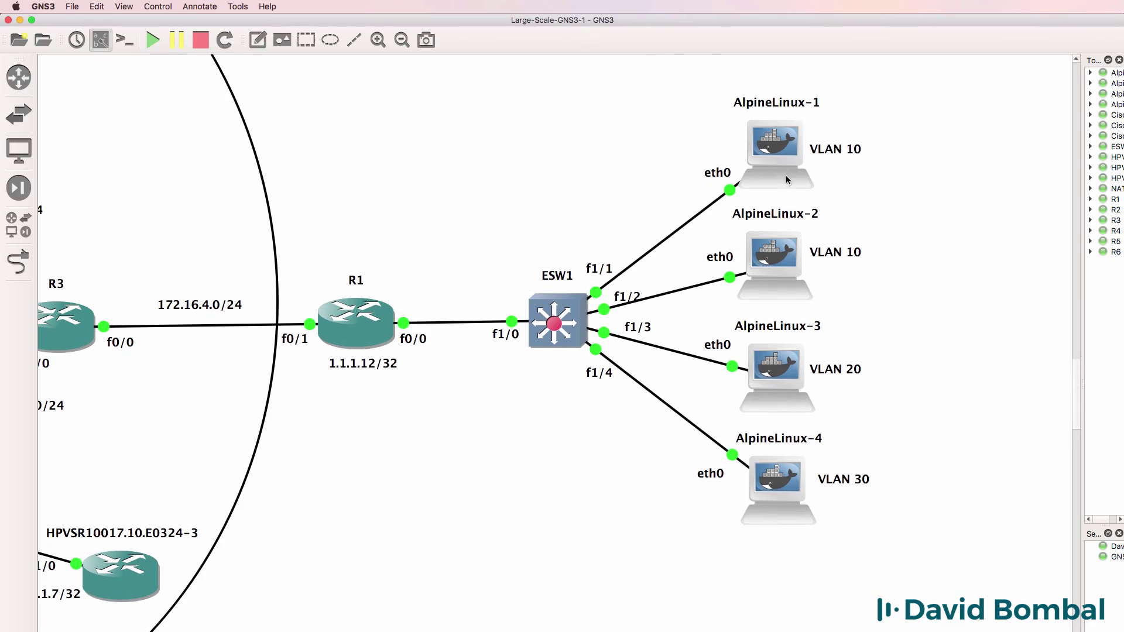